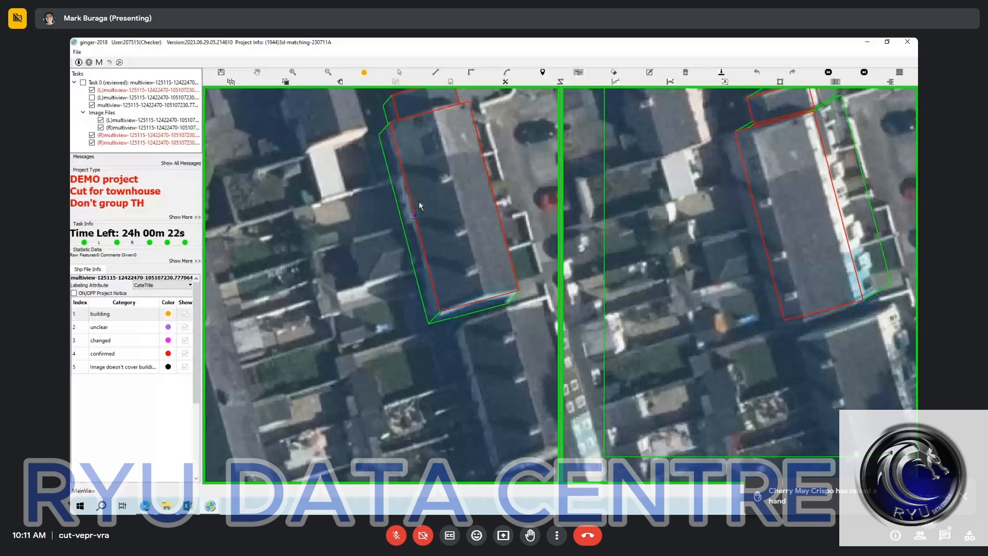
Select the terrace with its small northern block and shorten the offset between its roof and base outlines.
{"action": "left_click_drag", "start_coordinate": [419, 204], "coordinate": [382, 296]}
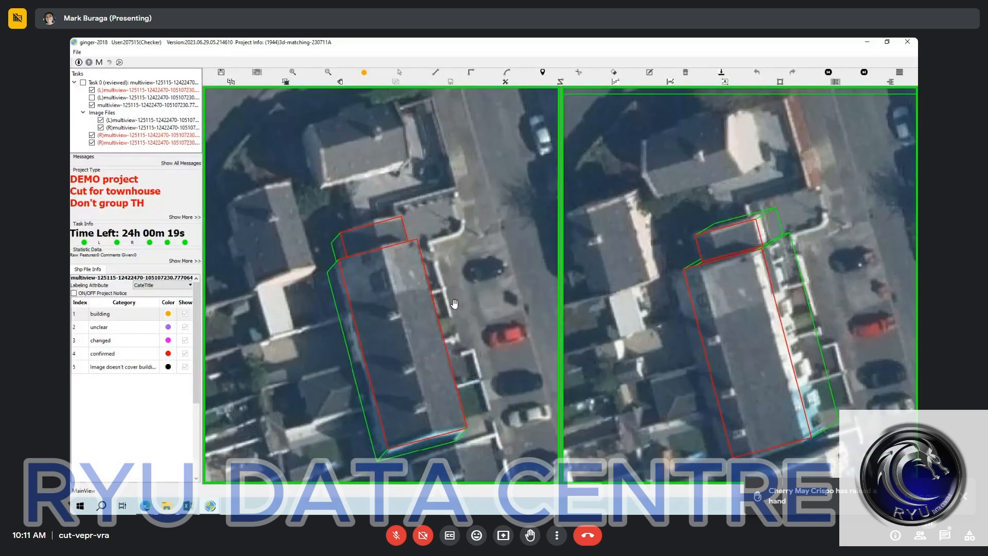
{"action": "left_click_drag", "start_coordinate": [726, 310], "coordinate": [723, 299]}
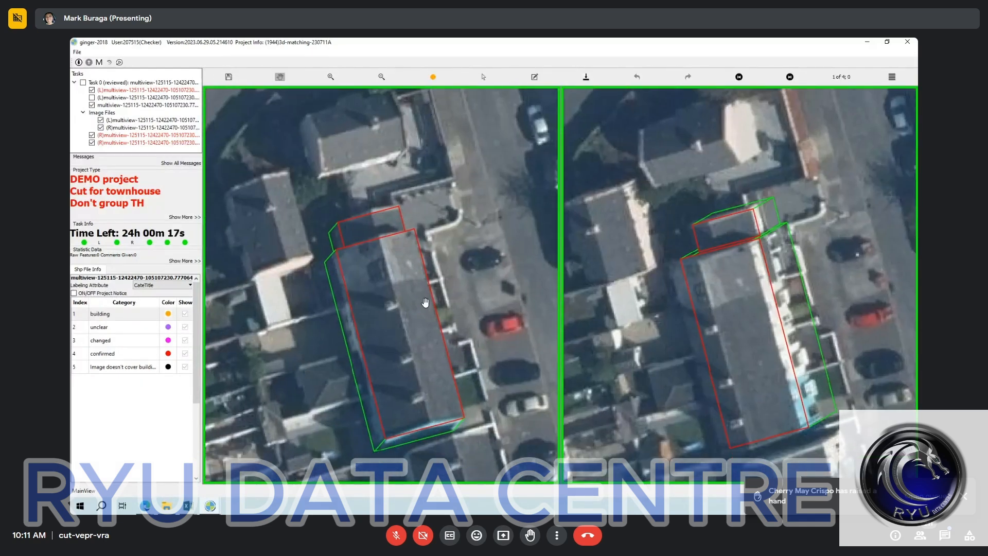
{"action": "left_click", "coordinate": [432, 350]}
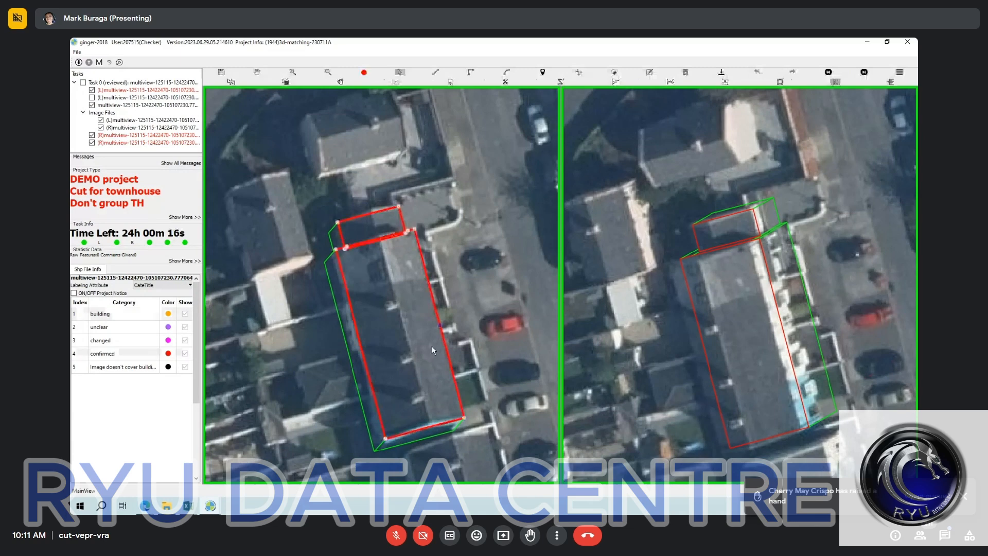
{"action": "left_click_drag", "start_coordinate": [404, 377], "coordinate": [405, 351]}
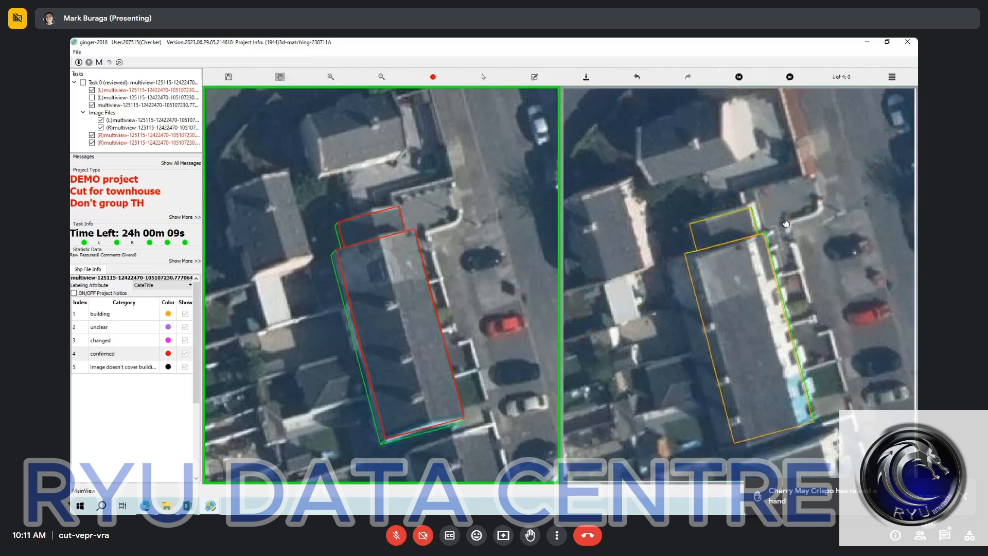
Align the terrace outlines with the roof in the comparison image and mark them as confirmed.
{"action": "left_click", "coordinate": [734, 308]}
{"action": "left_click_drag", "start_coordinate": [732, 306], "coordinate": [736, 338]}
{"action": "left_click", "coordinate": [706, 238]}
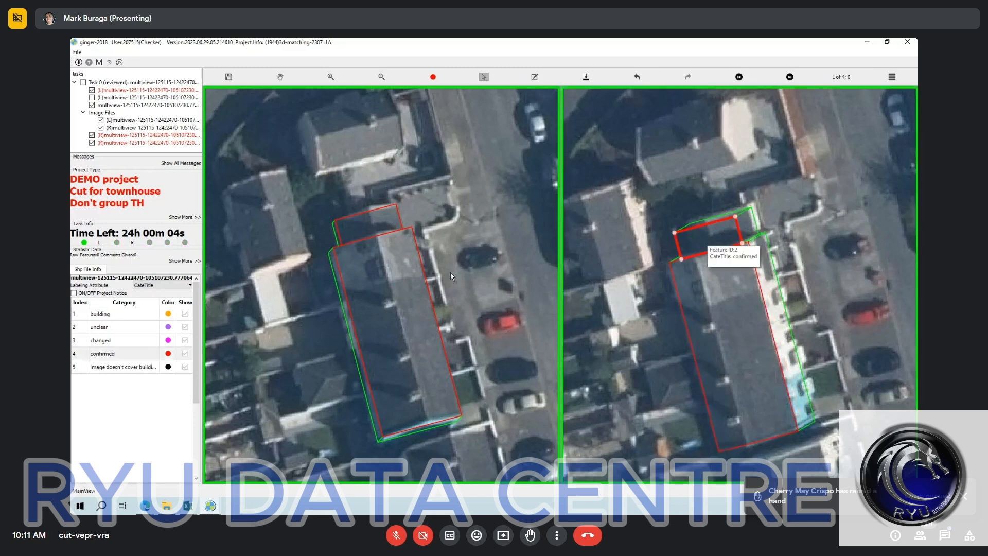
{"action": "key", "text": "Escape"}
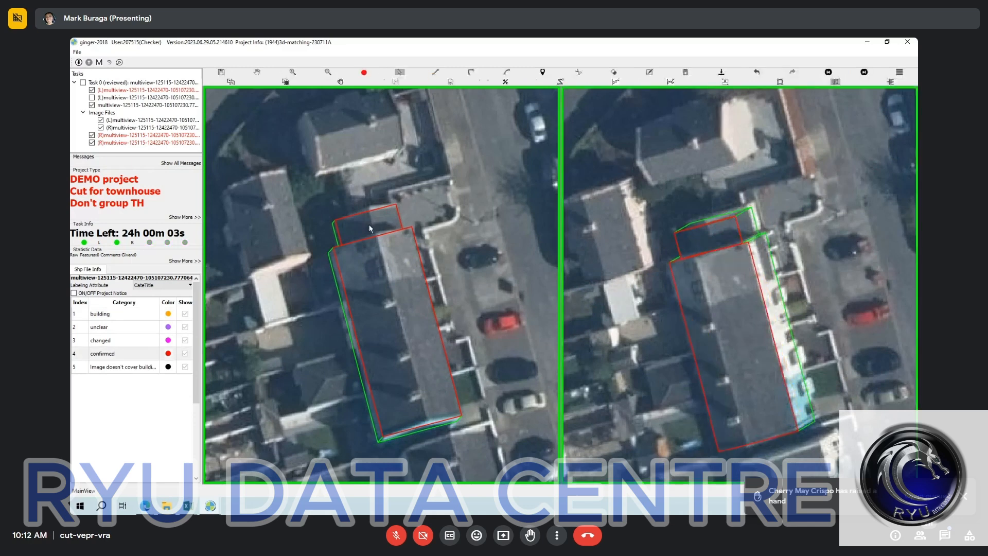
Adjust the small northern block on its own, reducing its base offset to match its low roof in the comparison image.
{"action": "left_click", "coordinate": [369, 228]}
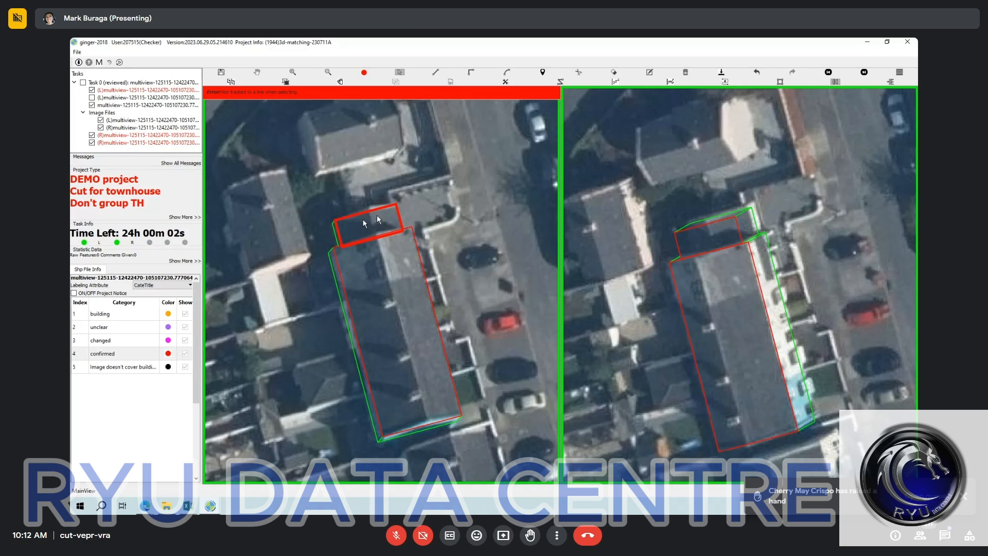
{"action": "key", "text": "Escape"}
{"action": "left_click", "coordinate": [378, 216]}
{"action": "left_click", "coordinate": [361, 222]}
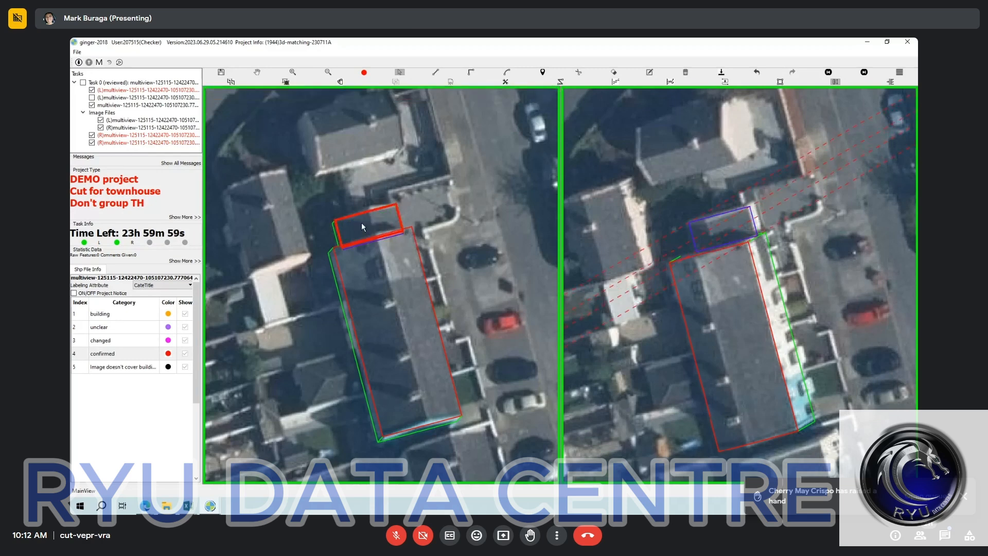
{"action": "left_click", "coordinate": [376, 220]}
{"action": "left_click", "coordinate": [366, 227]}
{"action": "left_click", "coordinate": [473, 227]}
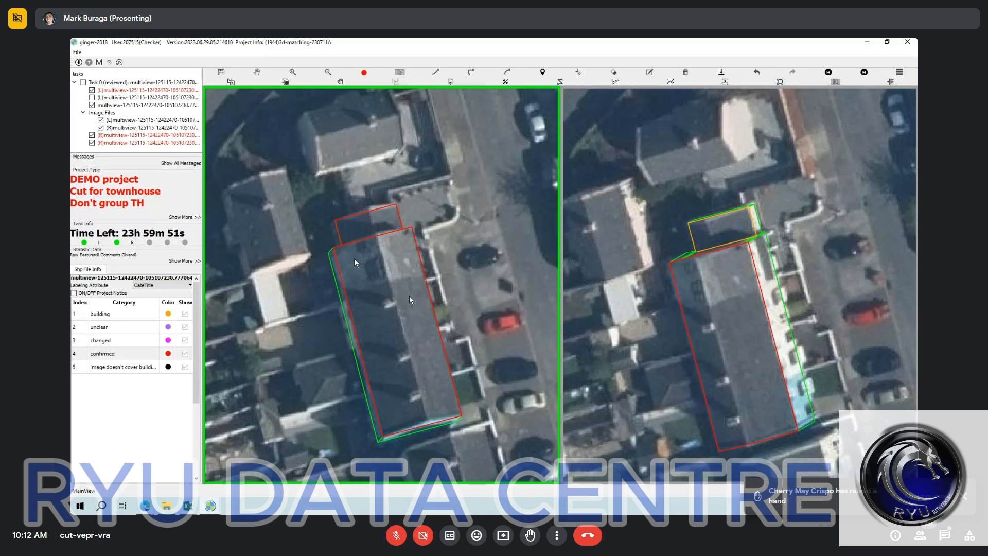
Start a right-angled cut line across the terrace along the northernmost dividing wall.
{"action": "key", "text": "h"}
{"action": "key", "text": "r"}
{"action": "left_click", "coordinate": [346, 298]}
{"action": "left_click", "coordinate": [448, 271]}
{"action": "left_click", "coordinate": [455, 330]}
{"action": "left_click", "coordinate": [316, 372]}
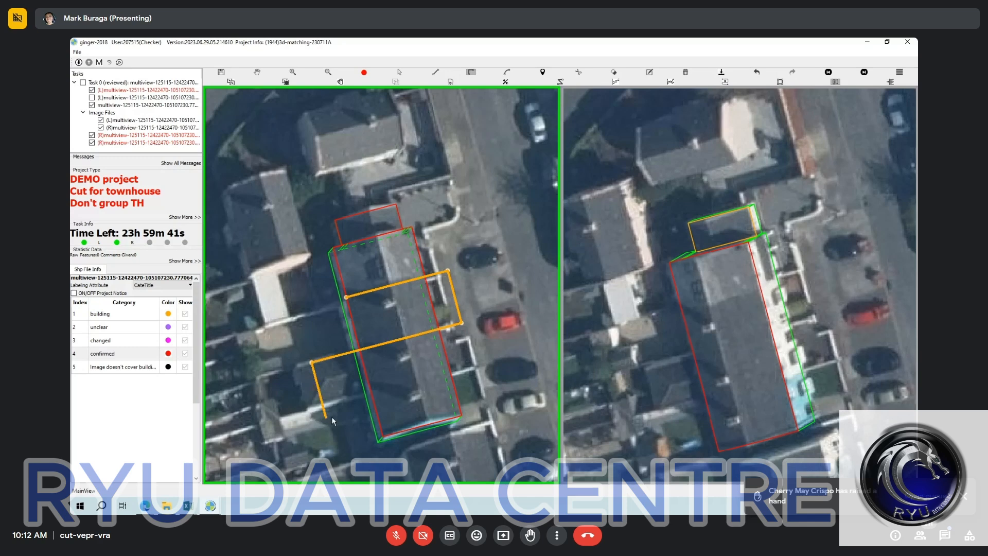
{"action": "left_click", "coordinate": [331, 415]}
{"action": "key", "text": "ctrl+z"}
{"action": "key", "text": "ctrl+z"}
{"action": "key", "text": "ctrl+z"}
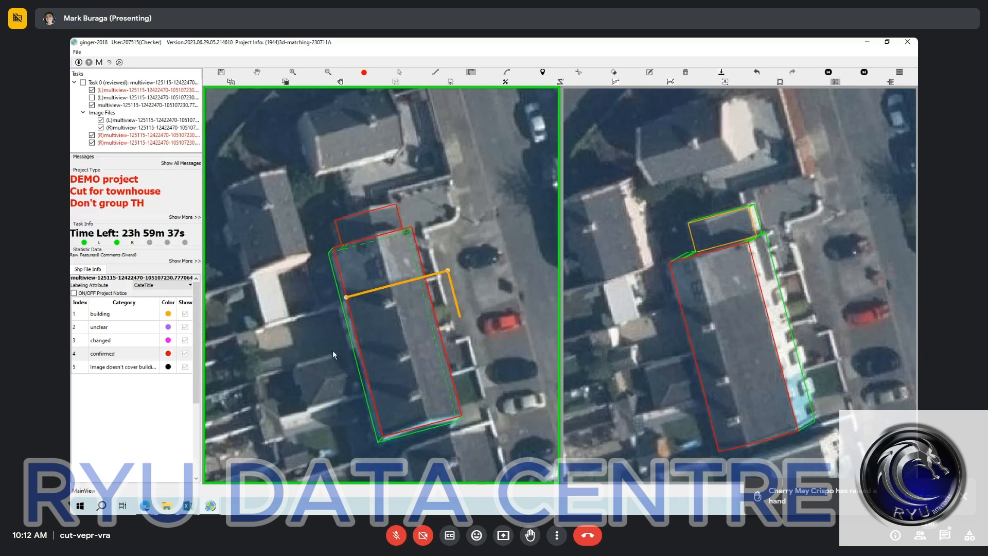
Continue the cut line across the two remaining dividing walls and split the terrace into four townhouse units.
{"action": "left_click", "coordinate": [329, 351]}
{"action": "left_click", "coordinate": [340, 399]}
{"action": "left_click", "coordinate": [474, 364]}
{"action": "key", "text": "c"}
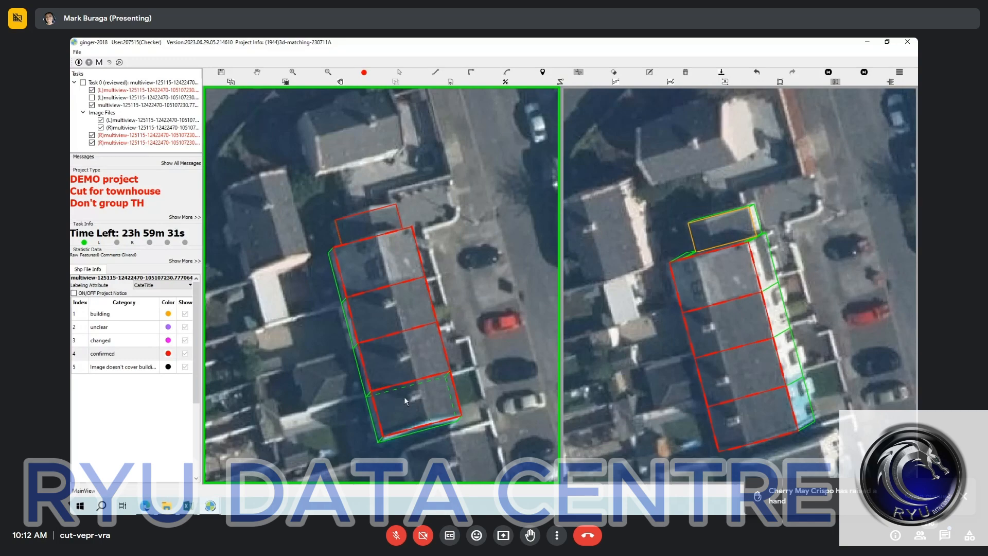
Draw a rectangular outline for the rear extension on the west side of the third townhouse unit from the north.
{"action": "key", "text": "h"}
{"action": "left_click_drag", "start_coordinate": [386, 355], "coordinate": [461, 332]}
{"action": "key", "text": "Escape"}
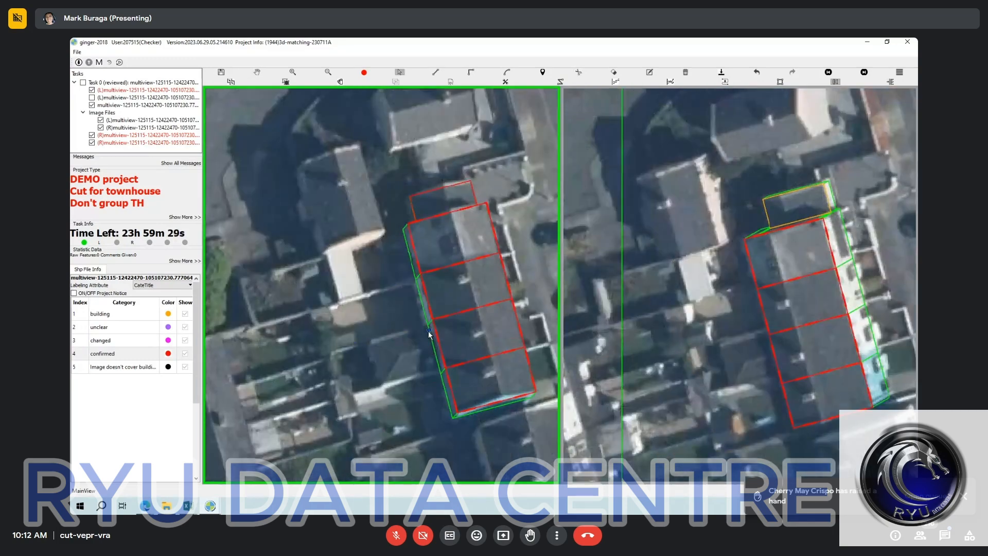
{"action": "scroll", "coordinate": [429, 333], "scroll_direction": "up", "scroll_amount": 1}
{"action": "scroll", "coordinate": [431, 329], "scroll_direction": "up", "scroll_amount": 1}
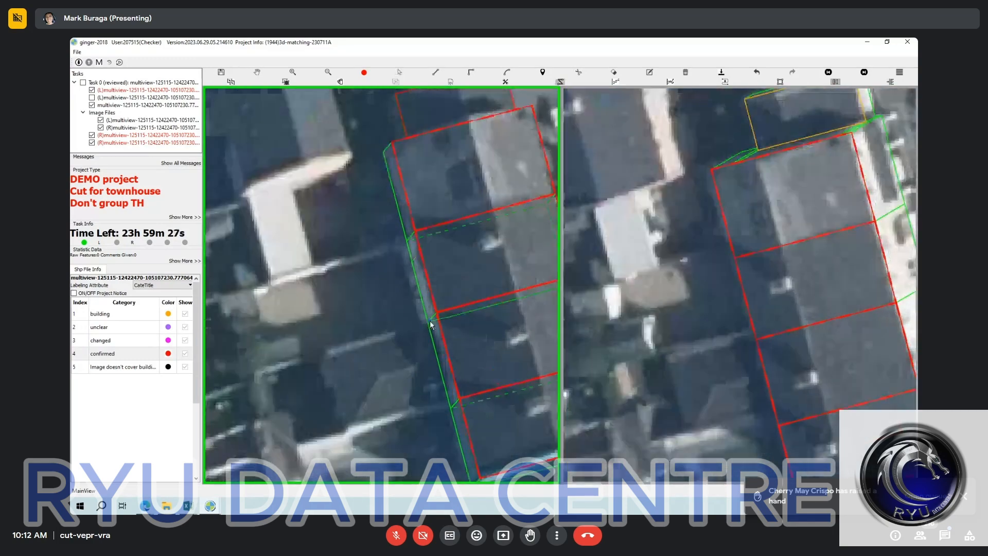
{"action": "left_click", "coordinate": [430, 321]}
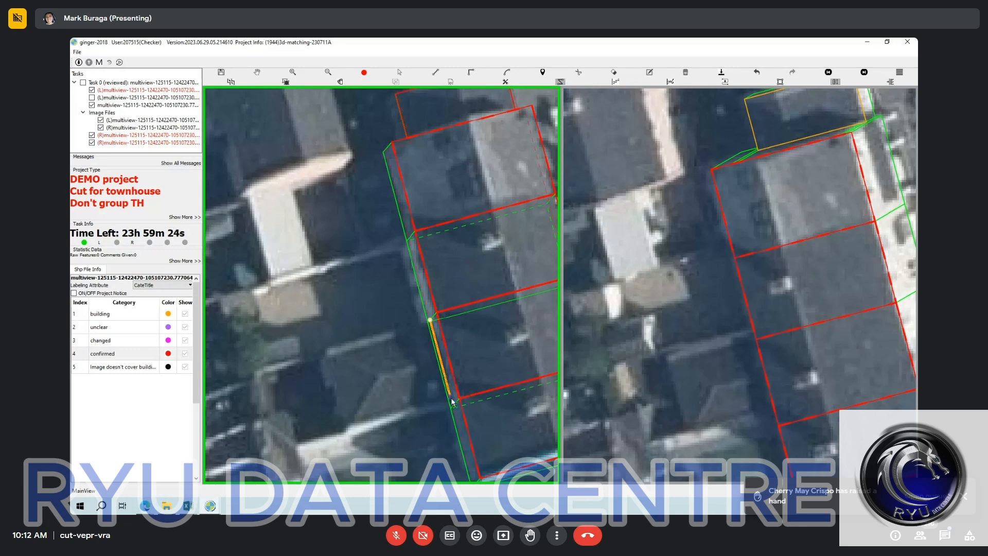
{"action": "left_click", "coordinate": [450, 397]}
{"action": "left_click", "coordinate": [344, 425]}
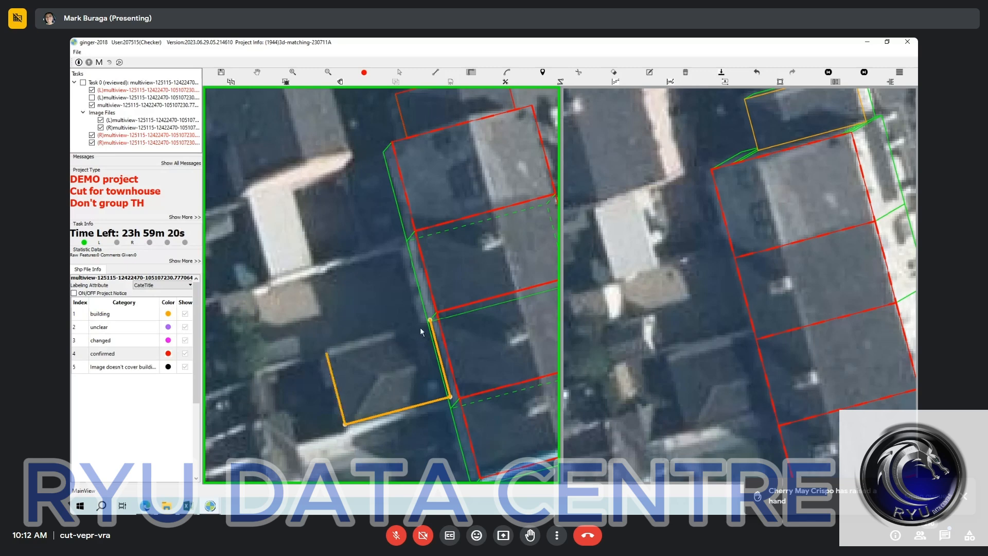
{"action": "left_click", "coordinate": [325, 347]}
{"action": "right_click", "coordinate": [384, 376]}
Group the small northern block with the adjoining northernmost townhouse unit.
{"action": "scroll", "coordinate": [383, 376], "scroll_direction": "down", "scroll_amount": 2}
{"action": "left_click_drag", "start_coordinate": [408, 369], "coordinate": [448, 356]}
{"action": "key", "text": "h"}
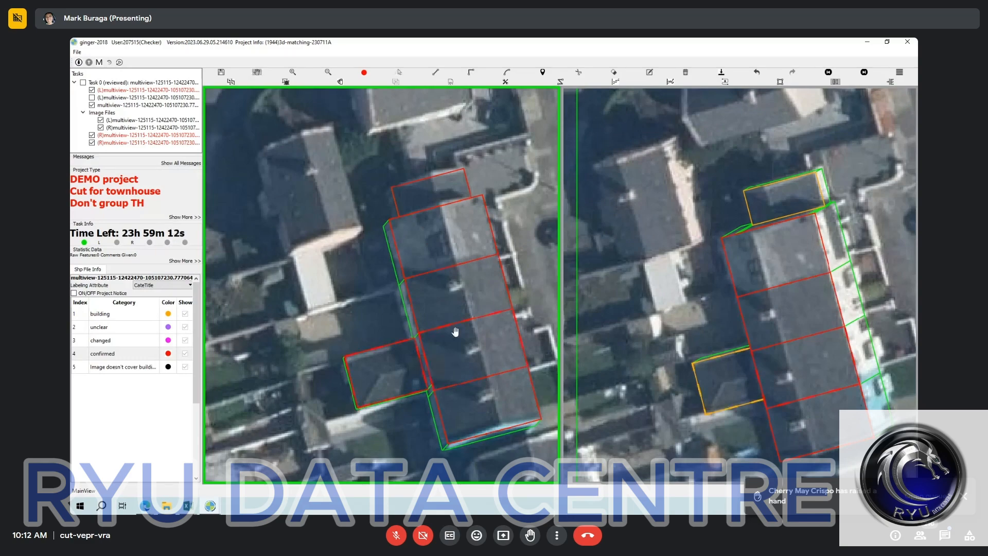
{"action": "scroll", "coordinate": [455, 332], "scroll_direction": "down", "scroll_amount": 1}
{"action": "key", "text": "s"}
{"action": "left_click_drag", "start_coordinate": [440, 239], "coordinate": [447, 260]}
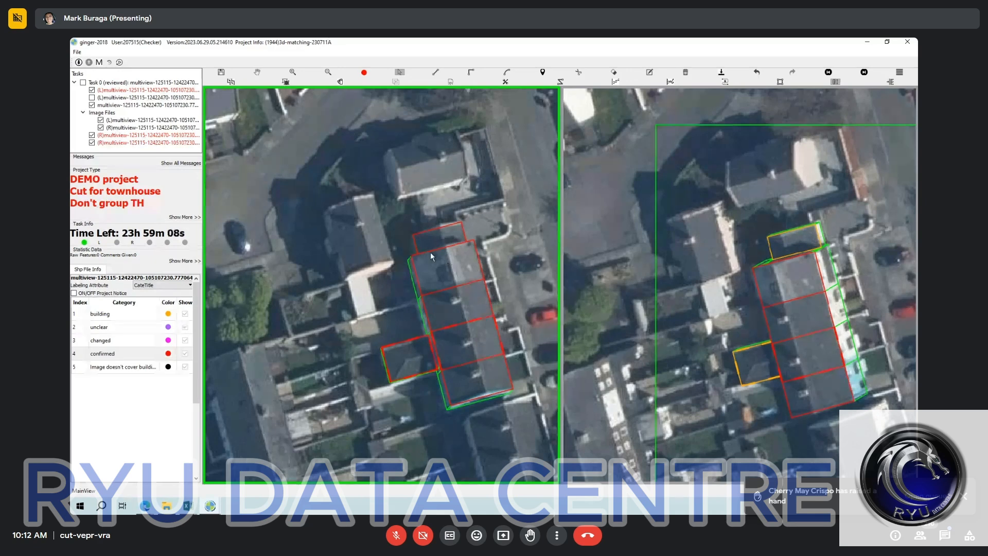
{"action": "left_click", "coordinate": [437, 269]}
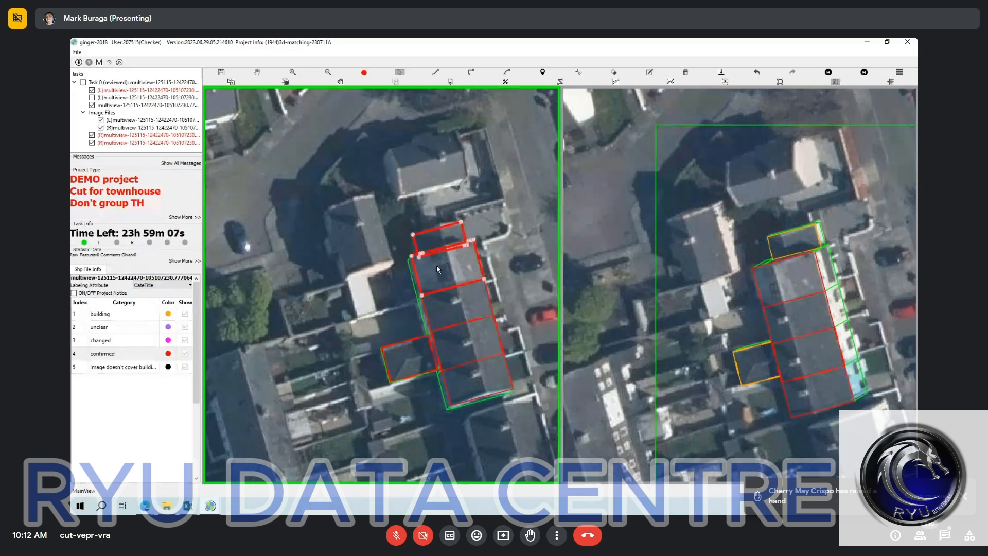
Confirm the matched building outlines in each of the four comparison images.
{"action": "key", "text": "h"}
{"action": "left_click_drag", "start_coordinate": [508, 375], "coordinate": [478, 346]}
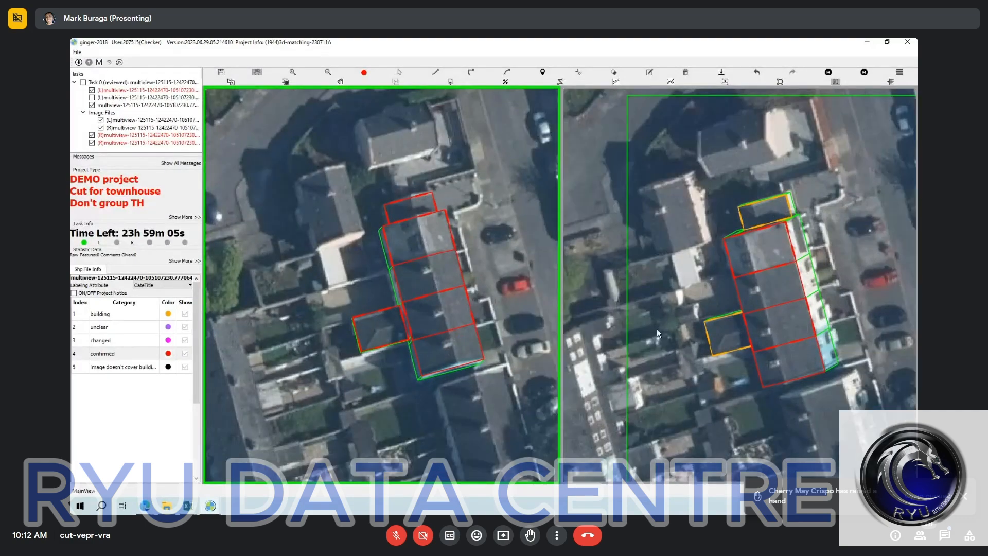
{"action": "left_click", "coordinate": [692, 303], "text": "ctrl"}
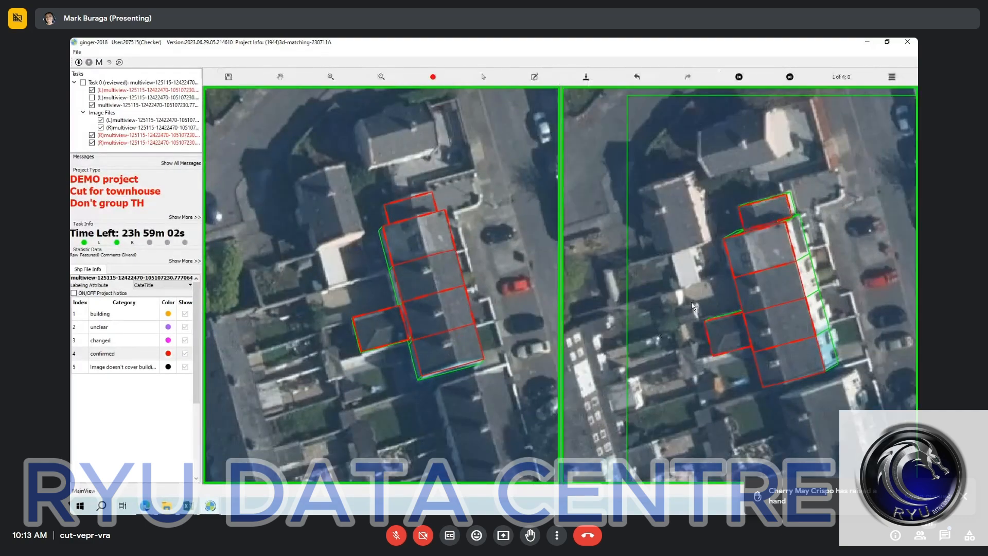
{"action": "key", "text": "Right"}
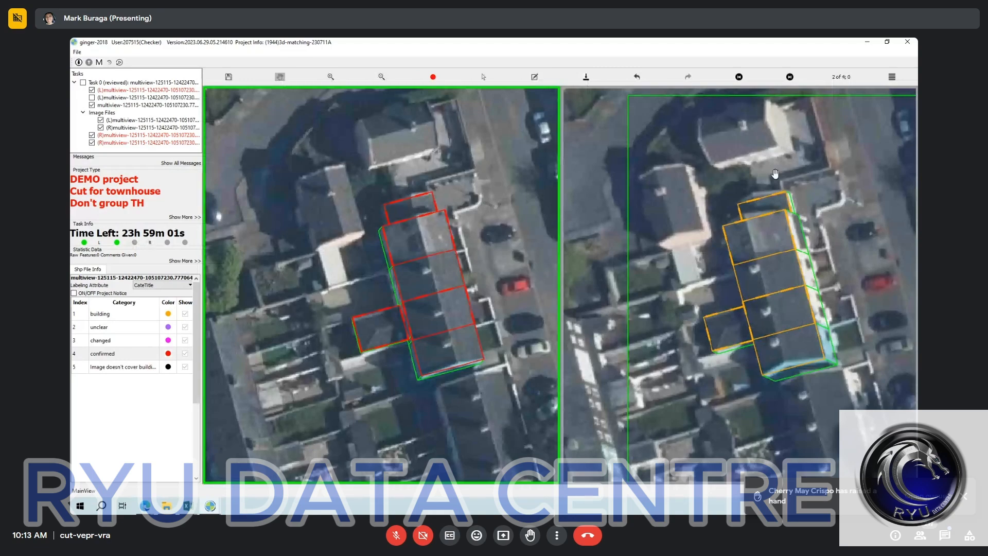
{"action": "key", "text": "Right"}
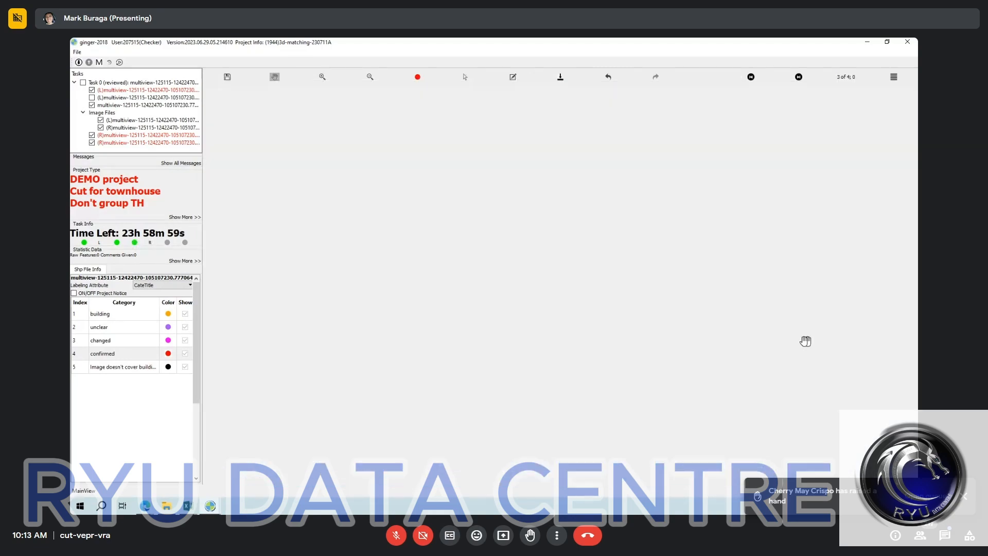
{"action": "key", "text": "Right"}
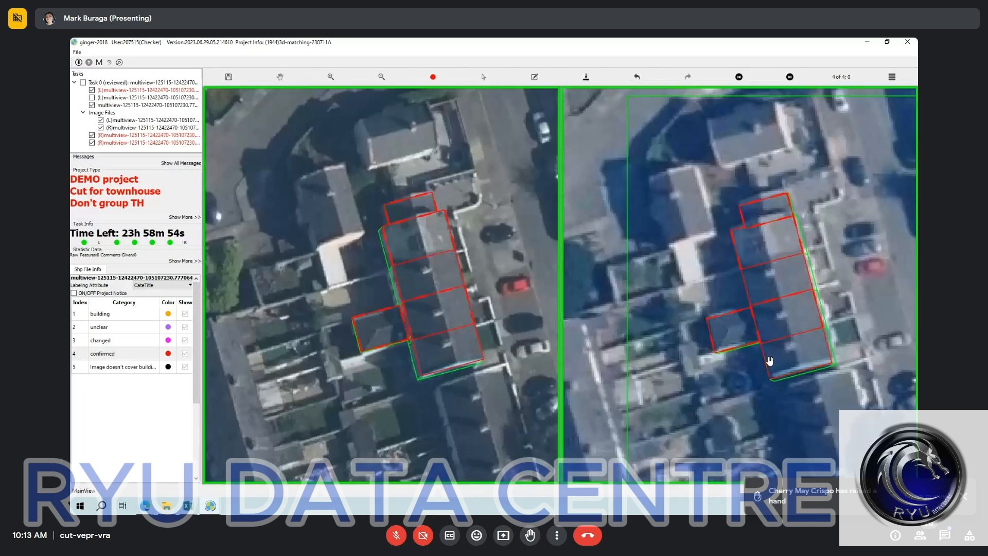
{"action": "key", "text": "Right"}
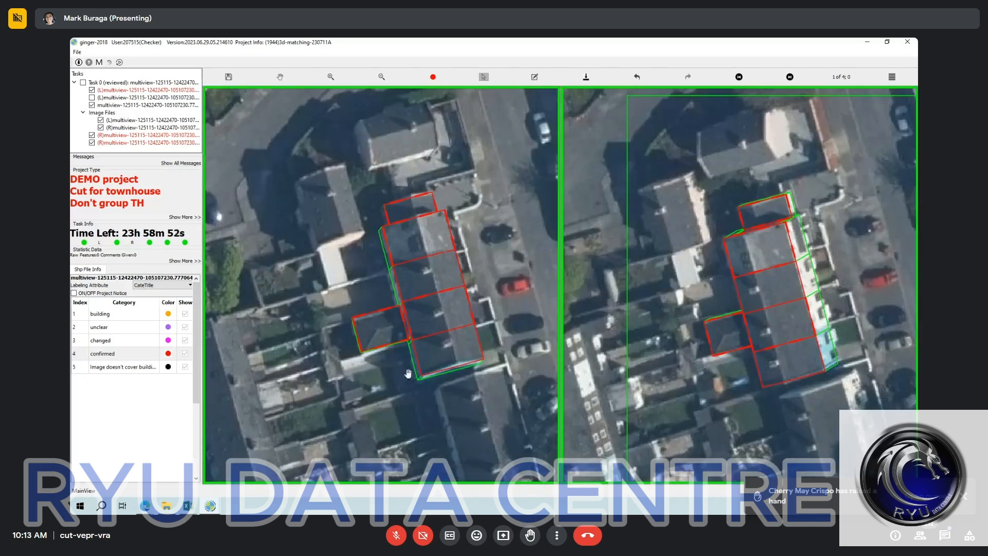
Review the outlines against the comparison images, then save the task and run the topology check.
{"action": "key", "text": "space"}
{"action": "scroll", "coordinate": [328, 253], "scroll_direction": "up", "scroll_amount": 2}
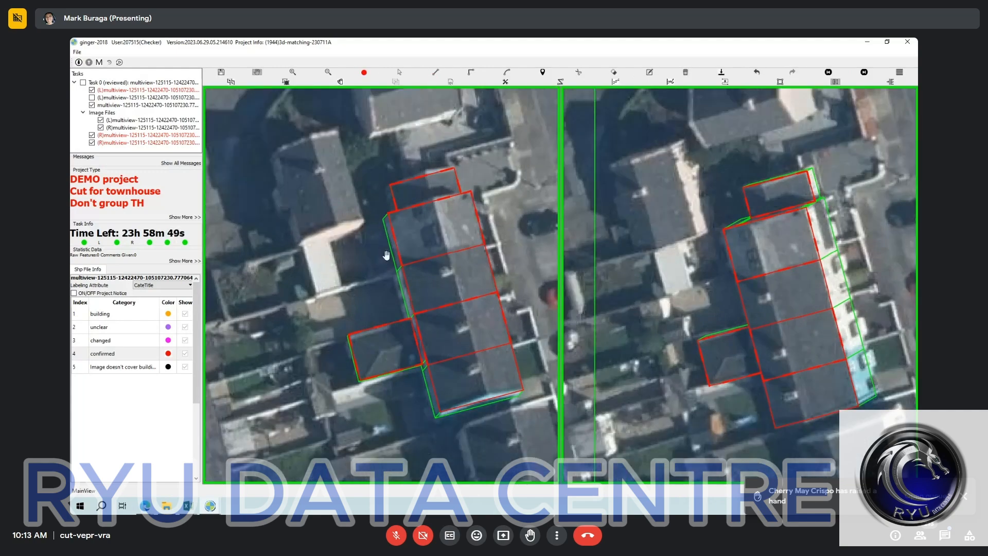
{"action": "scroll", "coordinate": [391, 257], "scroll_direction": "up", "scroll_amount": 1}
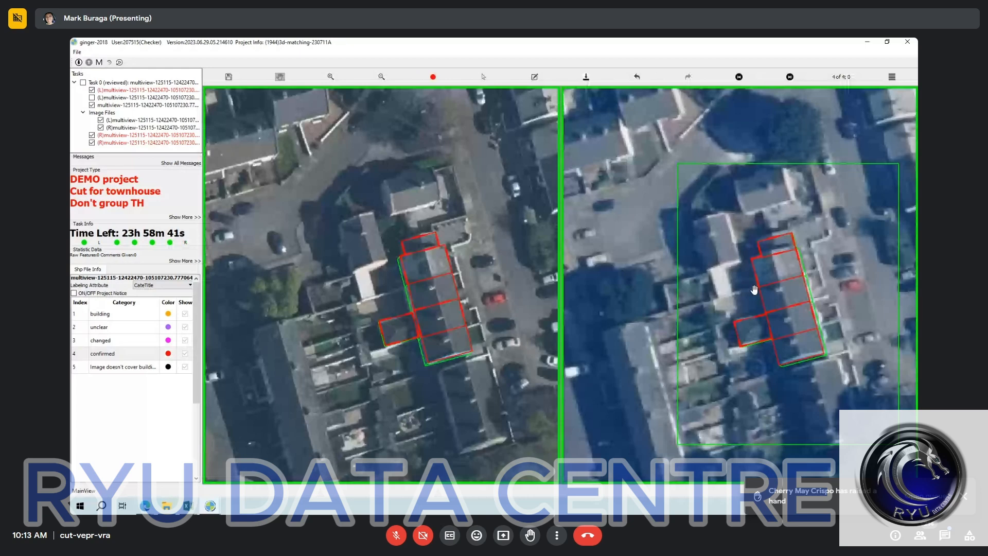
{"action": "key", "text": "Right"}
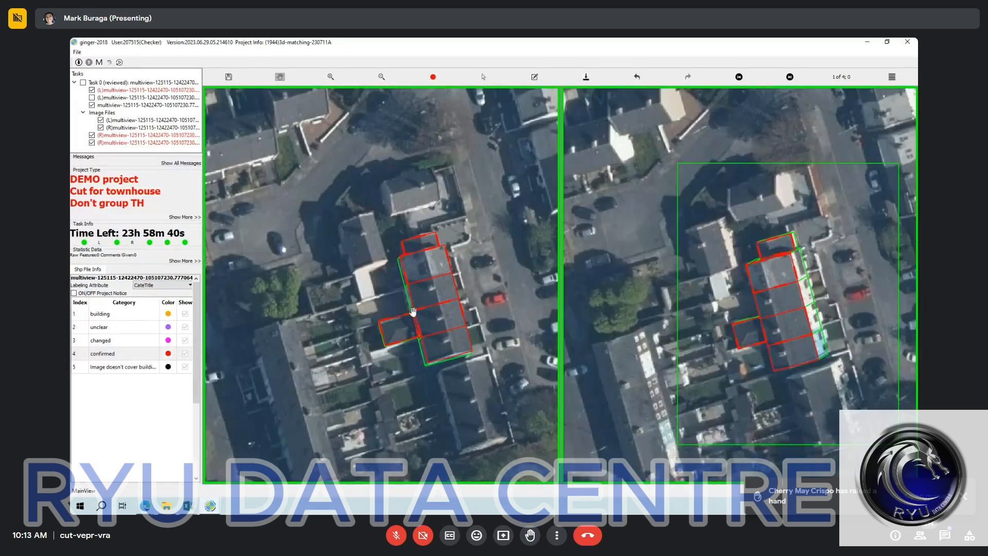
{"action": "key", "text": "ctrl+s"}
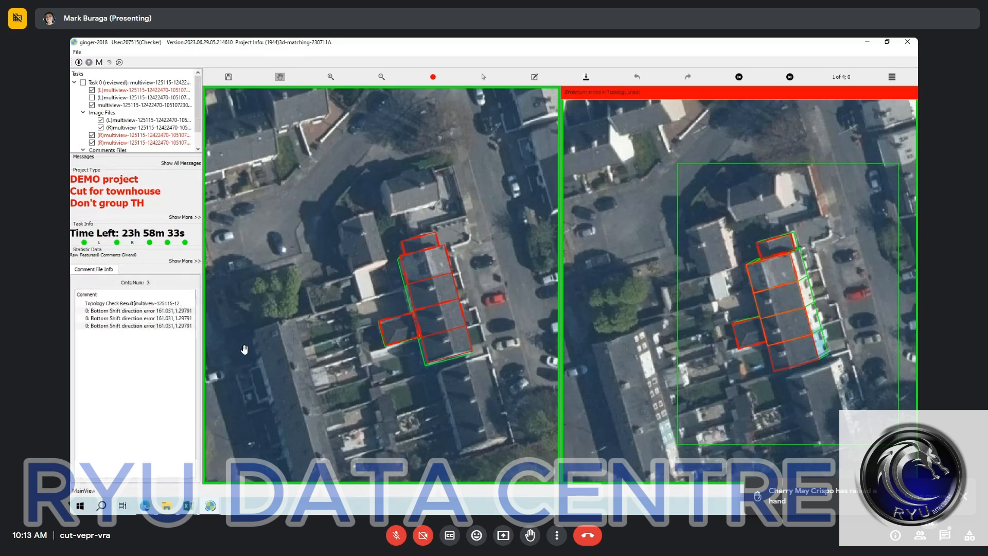
Select all the building outlines and correct their bottom shift direction.
{"action": "key", "text": "Escape"}
{"action": "scroll", "coordinate": [462, 357], "scroll_direction": "up", "scroll_amount": 1}
{"action": "key", "text": "s"}
{"action": "left_click", "coordinate": [448, 354]}
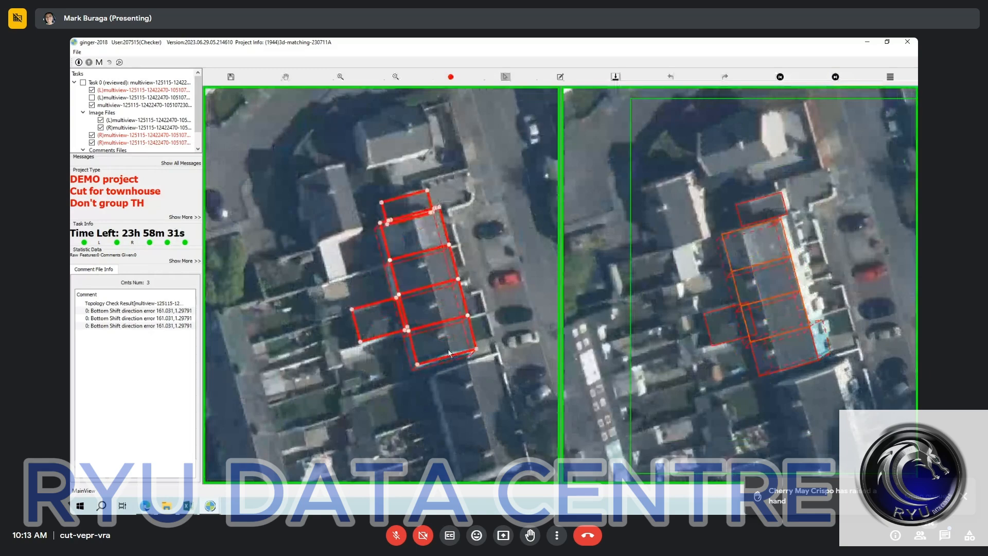
{"action": "key", "text": "b"}
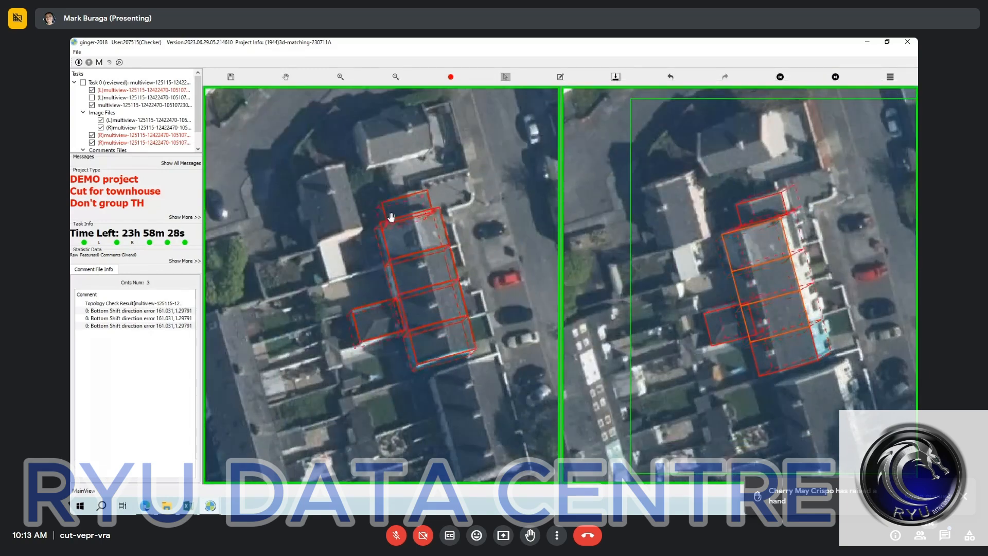
Inspect the corrected outlines in both images and rerun the topology check.
{"action": "scroll", "coordinate": [761, 264], "scroll_direction": "down", "scroll_amount": 3}
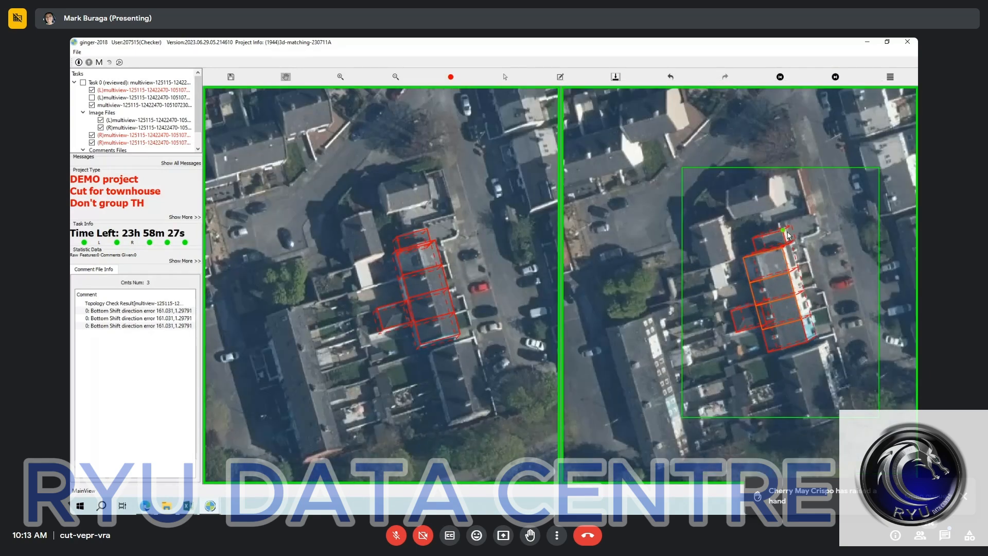
{"action": "scroll", "coordinate": [767, 251], "scroll_direction": "up", "scroll_amount": 4}
{"action": "key", "text": "s"}
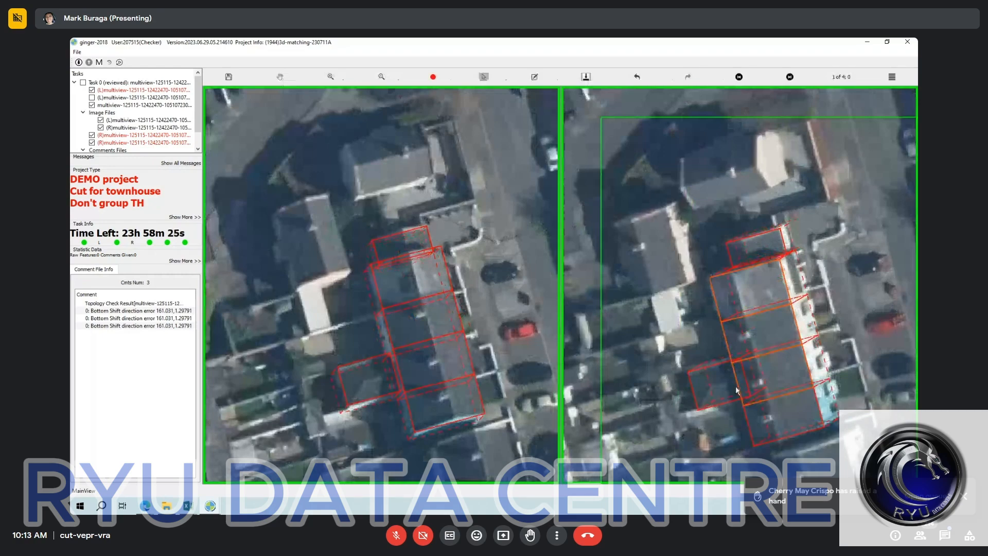
{"action": "key", "text": "m"}
{"action": "key", "text": "Escape"}
{"action": "scroll", "coordinate": [714, 295], "scroll_direction": "down", "scroll_amount": 2}
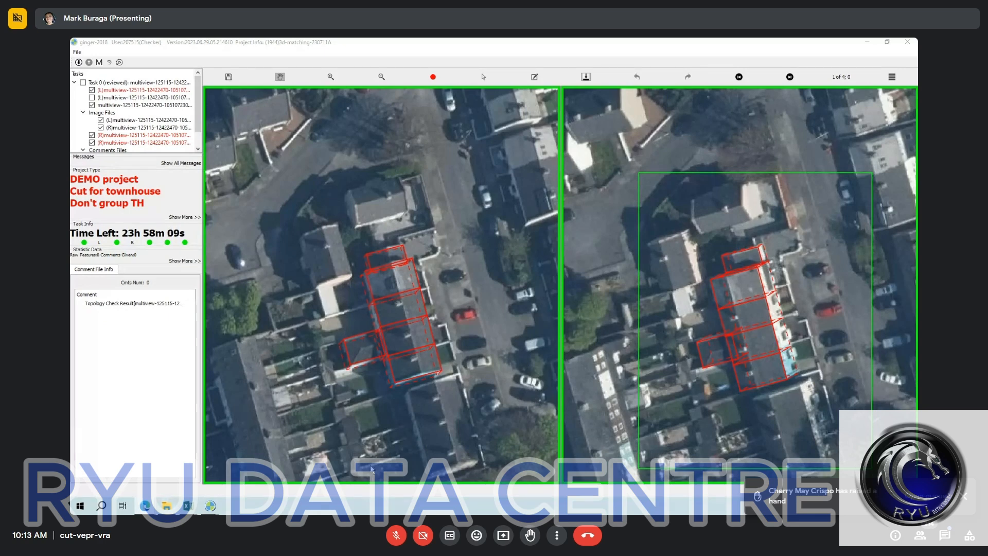
{"action": "mouse_move", "coordinate": [216, 511]}
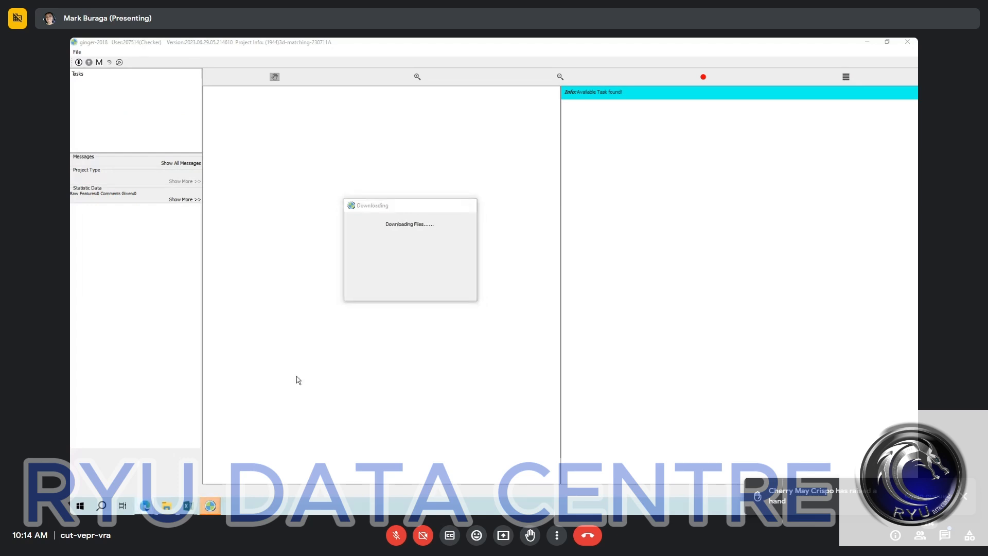
Switch to the newly downloaded task and examine the terrace outlines against the roofs in both images.
{"action": "left_click", "coordinate": [211, 506]}
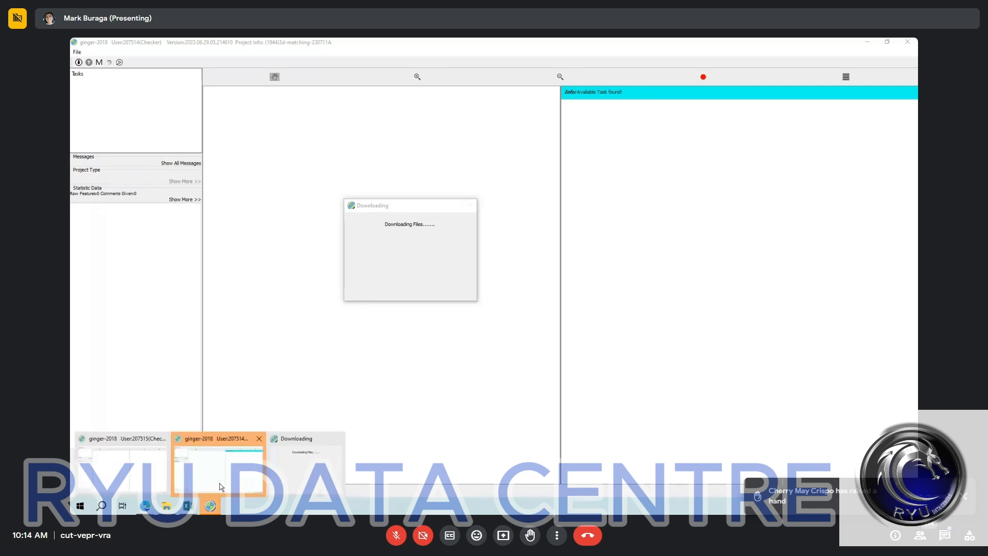
{"action": "left_click", "coordinate": [221, 487]}
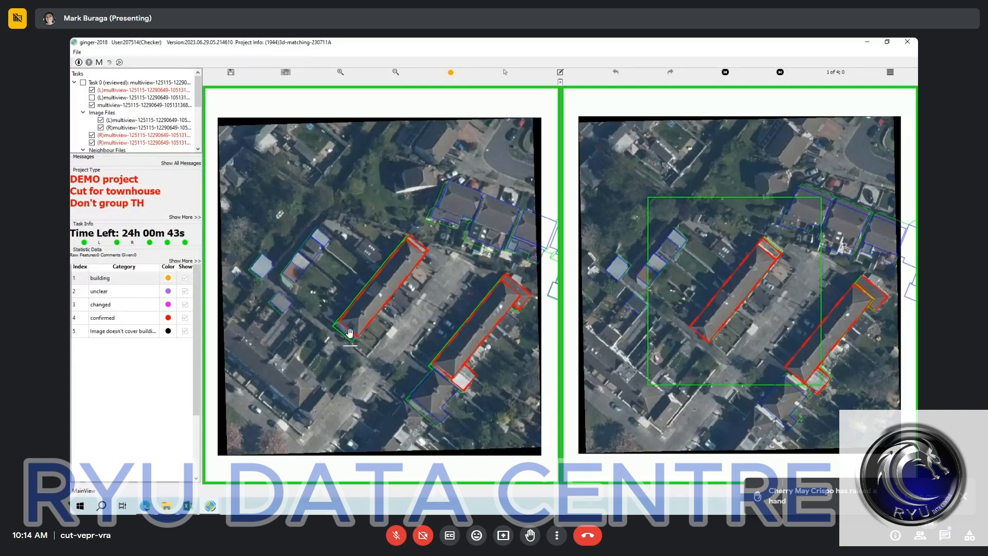
{"action": "scroll", "coordinate": [415, 290], "scroll_direction": "up", "scroll_amount": 3}
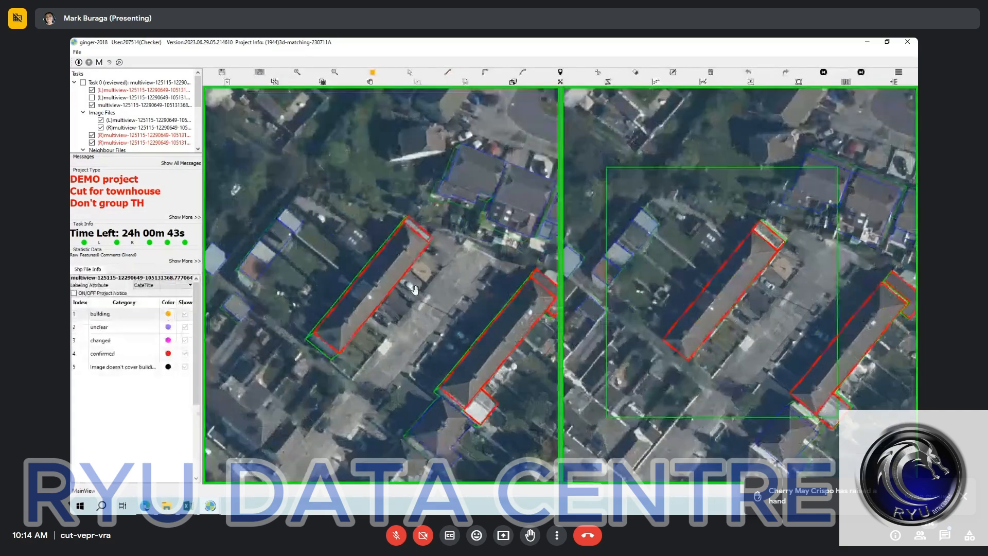
{"action": "left_click_drag", "start_coordinate": [480, 367], "coordinate": [383, 293]}
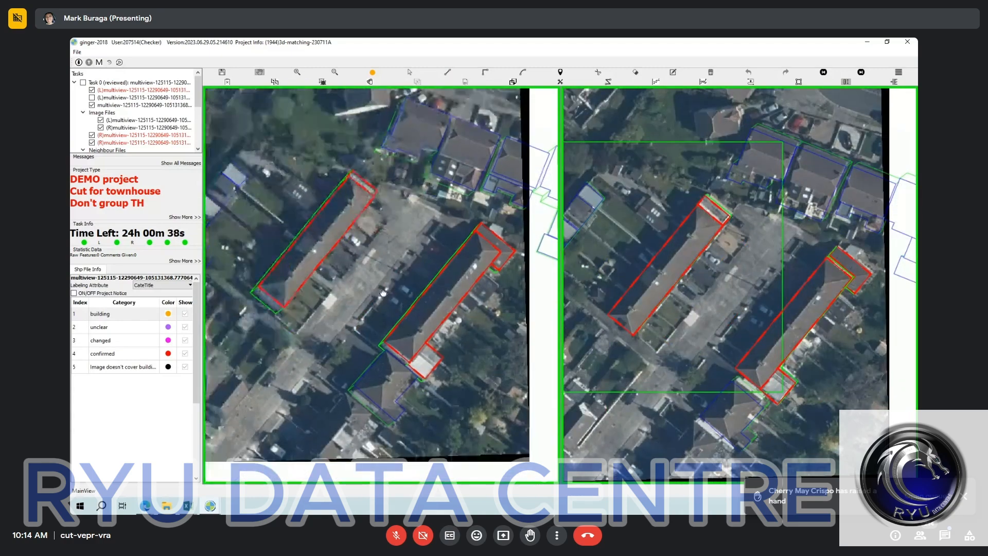
{"action": "scroll", "coordinate": [367, 234], "scroll_direction": "up", "scroll_amount": 1}
{"action": "left_click_drag", "start_coordinate": [367, 234], "coordinate": [401, 268]}
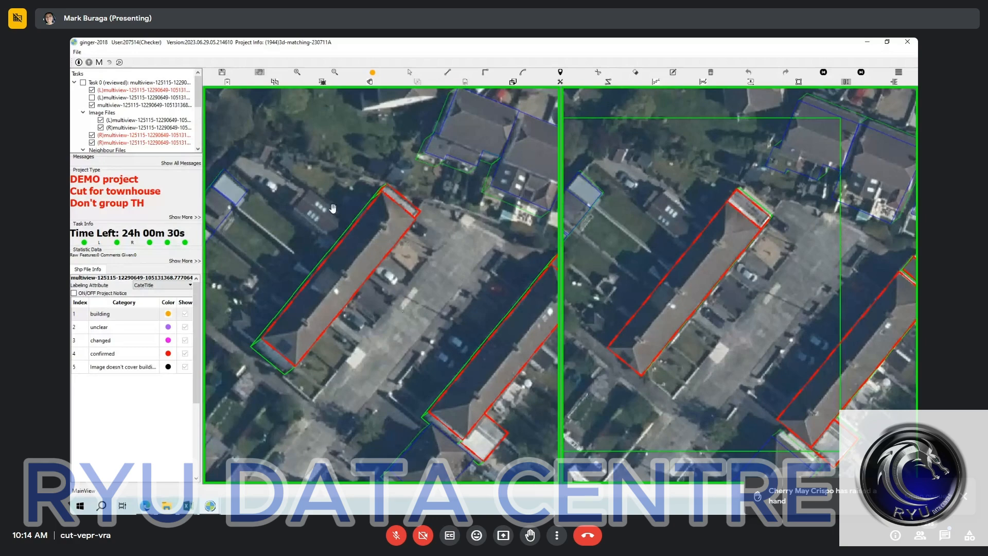
{"action": "key", "text": "s"}
{"action": "left_click_drag", "start_coordinate": [299, 295], "coordinate": [370, 307]}
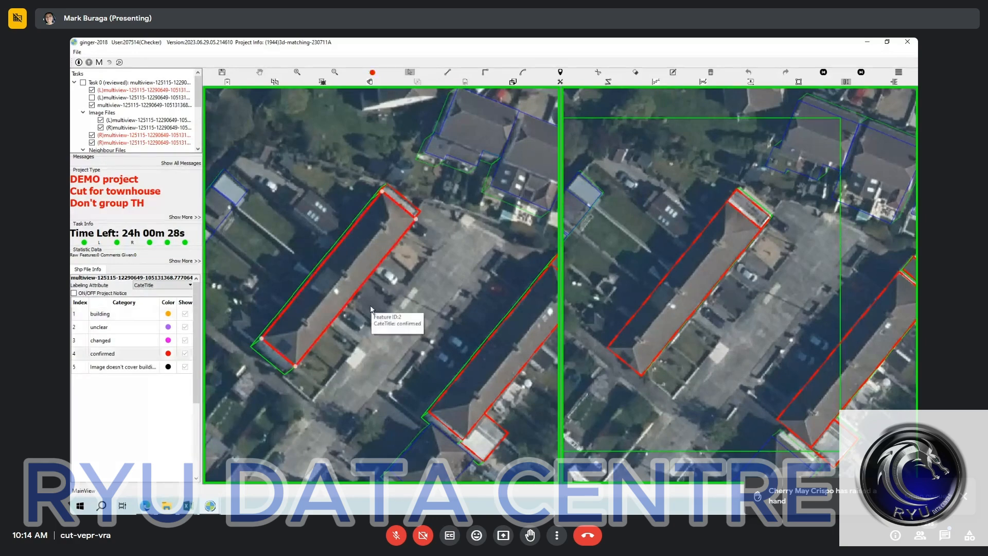
{"action": "key", "text": "h"}
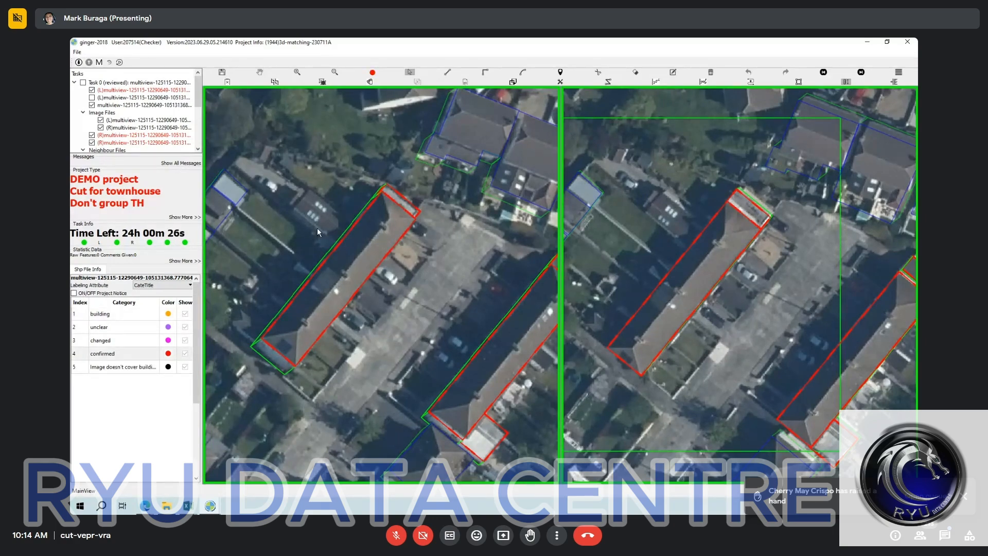
{"action": "left_click_drag", "start_coordinate": [255, 314], "coordinate": [282, 292]}
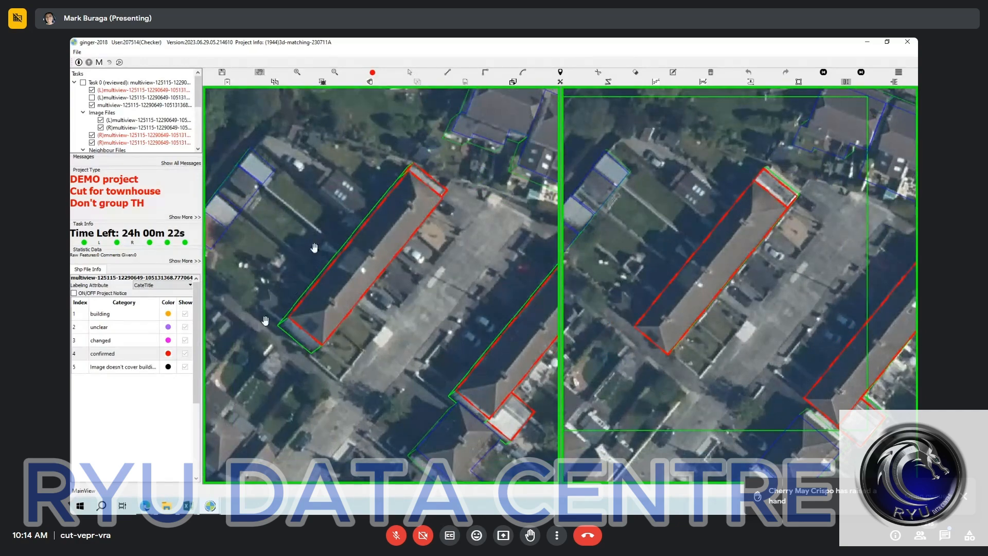
{"action": "left_click_drag", "start_coordinate": [315, 248], "coordinate": [320, 271]}
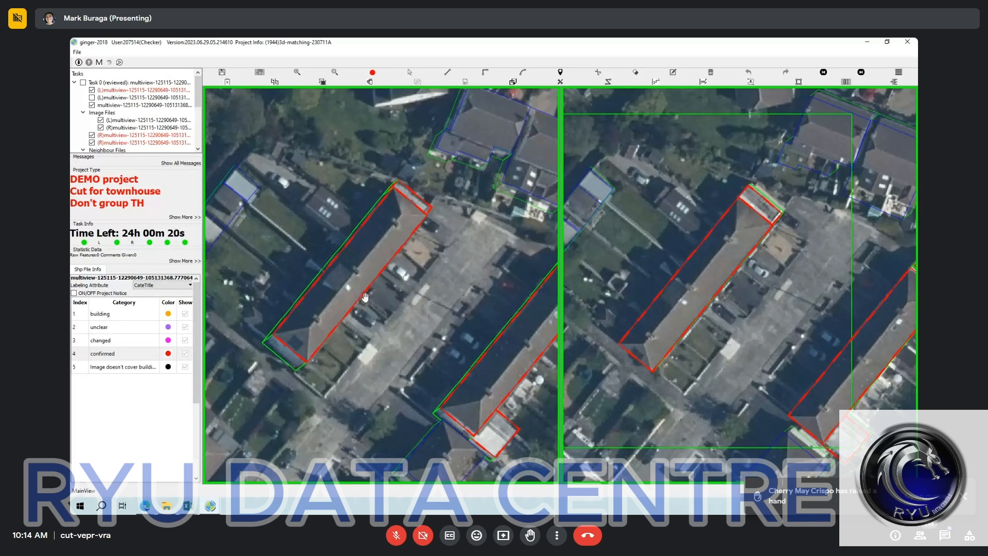
Try to split the northwestern terrace outline into townhouse units with one zigzag cut starting at its southwest end.
{"action": "key", "text": "r"}
{"action": "key", "text": "Tab"}
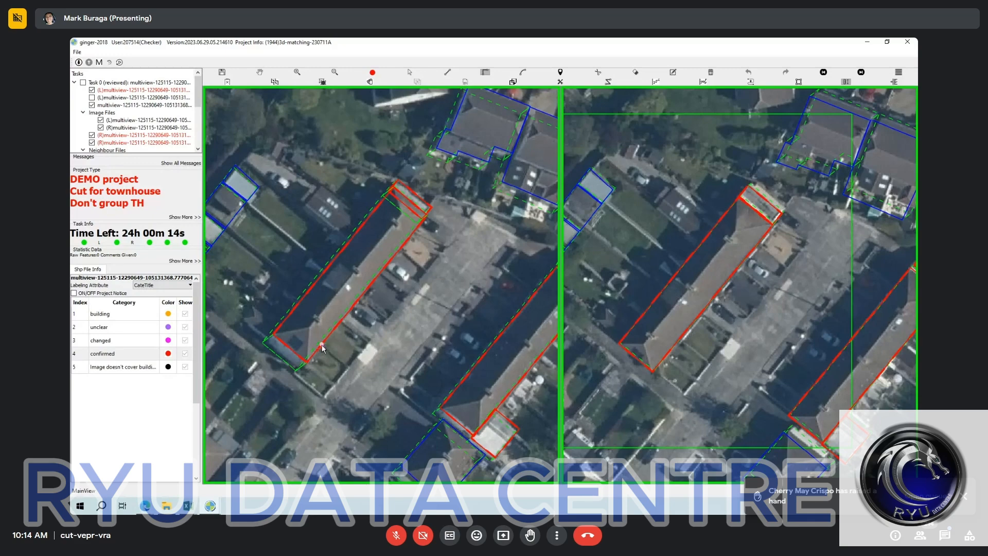
{"action": "left_click", "coordinate": [322, 344]}
{"action": "left_click", "coordinate": [275, 306]}
{"action": "left_click", "coordinate": [346, 327]}
{"action": "left_click", "coordinate": [351, 328]}
{"action": "left_click", "coordinate": [370, 308]}
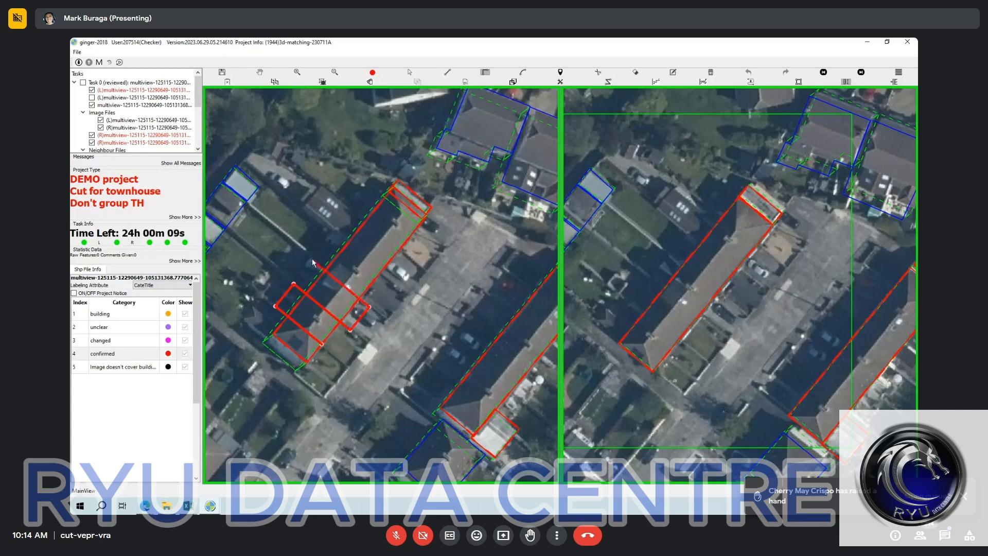
{"action": "left_click", "coordinate": [310, 258]}
{"action": "left_click", "coordinate": [333, 231]}
{"action": "left_click", "coordinate": [392, 281]}
{"action": "left_click", "coordinate": [410, 257]}
{"action": "left_click", "coordinate": [356, 215]}
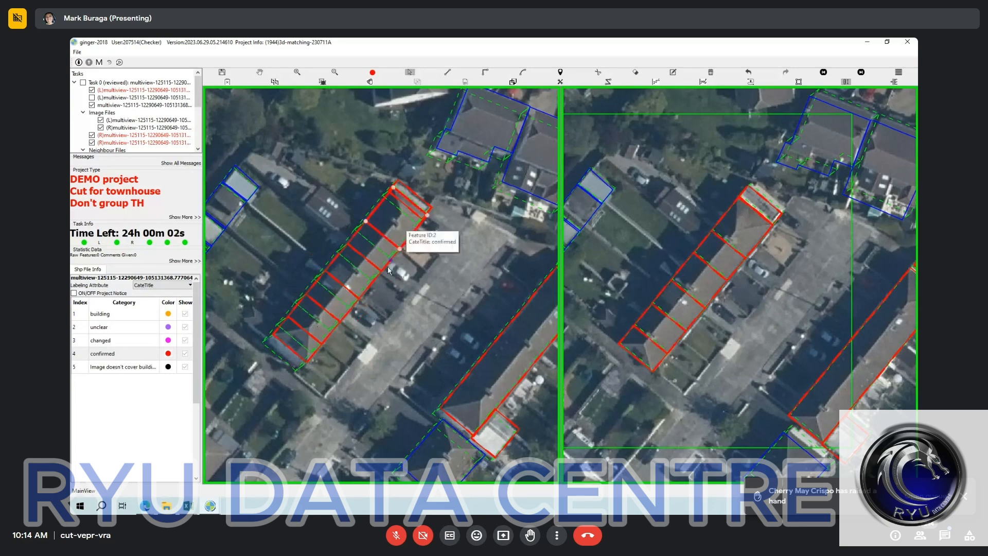
{"action": "key", "text": "space"}
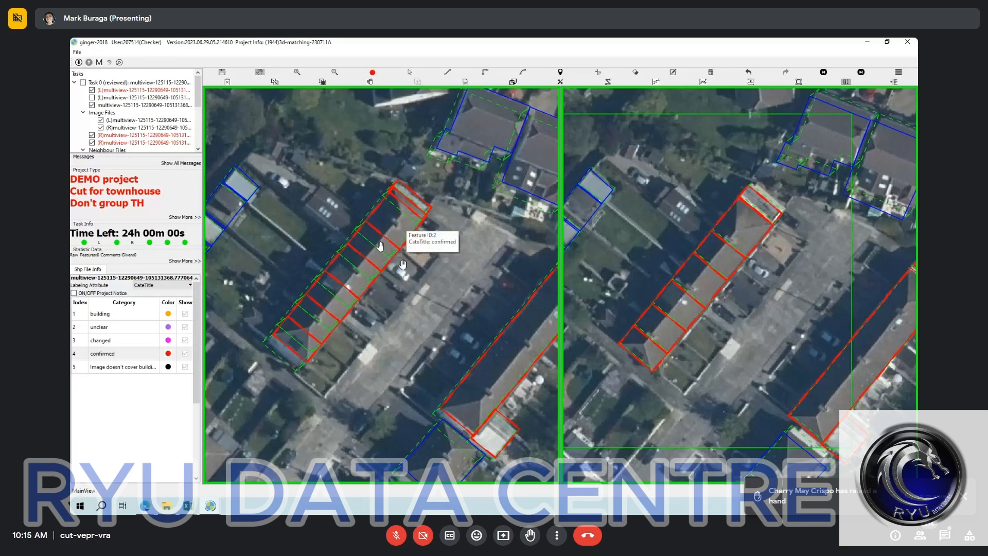
{"action": "key", "text": "ctrl+z"}
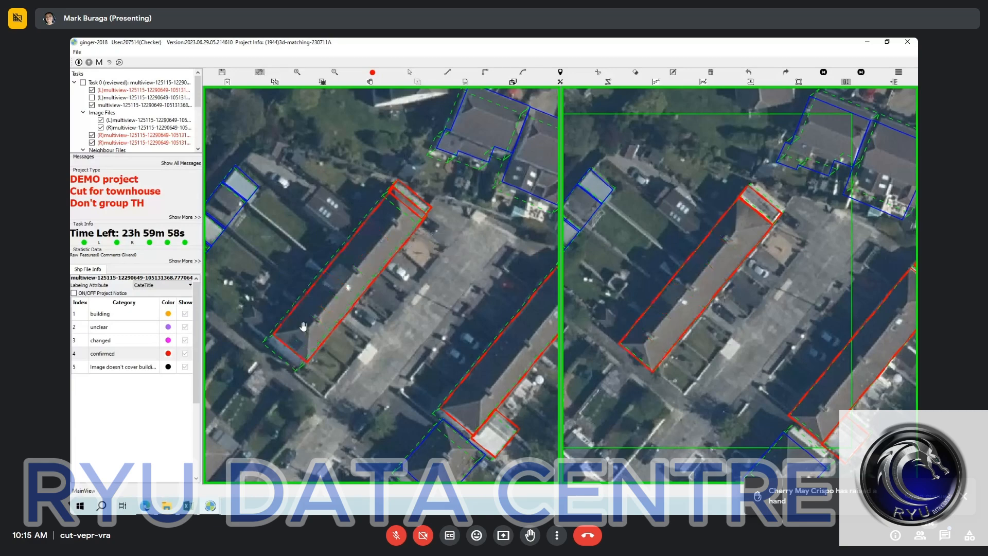
Split the northwestern terrace outline into six townhouse units with one zigzag cut starting at its northeast end.
{"action": "scroll", "coordinate": [363, 250], "scroll_direction": "up", "scroll_amount": 2}
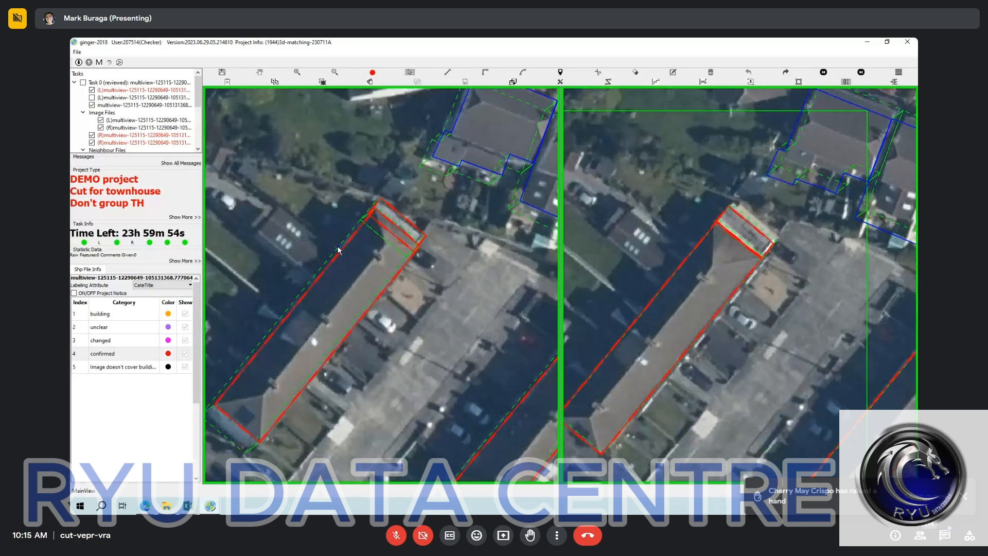
{"action": "key", "text": "r"}
{"action": "left_click", "coordinate": [344, 248]}
{"action": "left_click", "coordinate": [410, 313]}
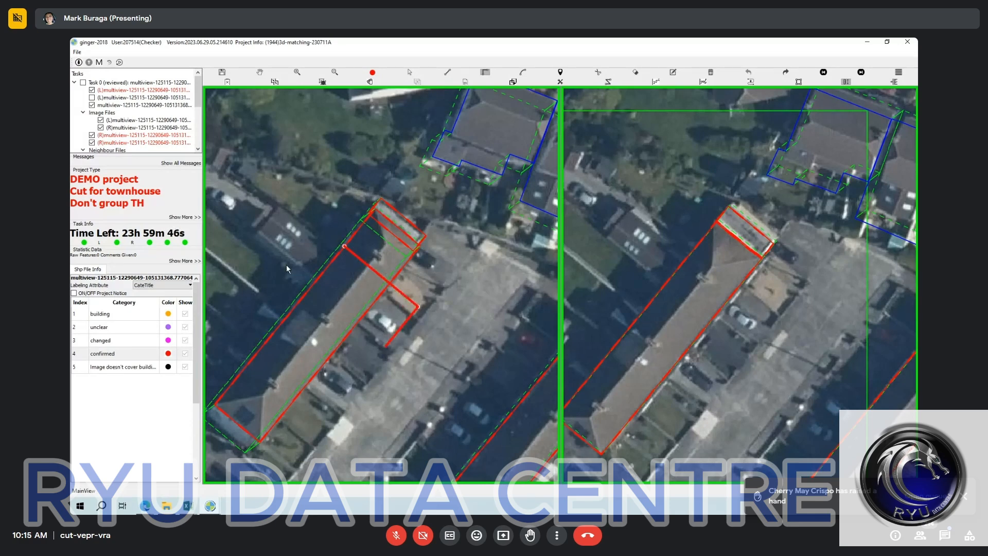
{"action": "left_click", "coordinate": [316, 278]}
{"action": "left_click", "coordinate": [282, 311]}
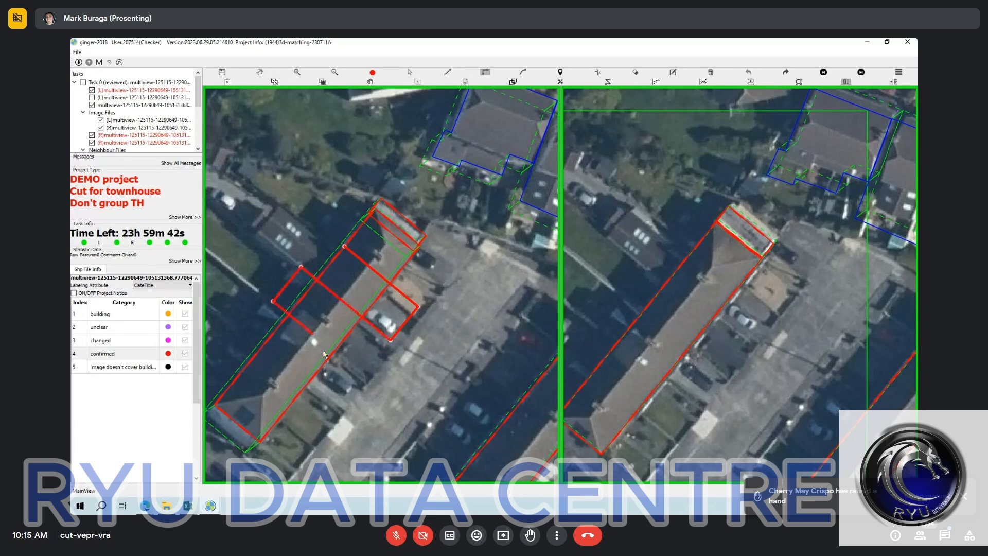
{"action": "left_click", "coordinate": [347, 362]}
{"action": "left_click", "coordinate": [317, 400]}
{"action": "left_click_drag", "start_coordinate": [289, 305], "coordinate": [403, 264]}
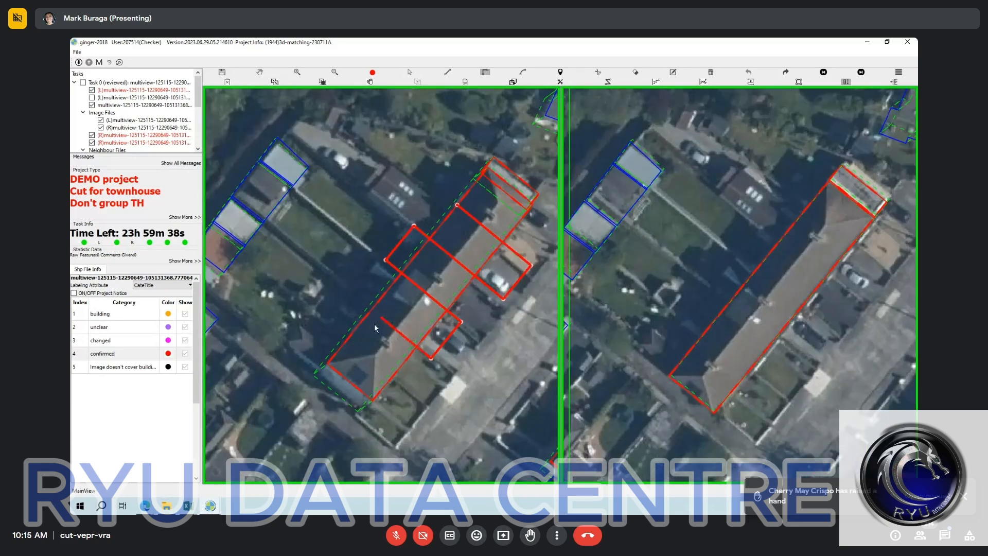
{"action": "left_click", "coordinate": [360, 302]}
{"action": "left_click", "coordinate": [400, 381]}
{"action": "left_click", "coordinate": [416, 393]}
{"action": "key", "text": "c"}
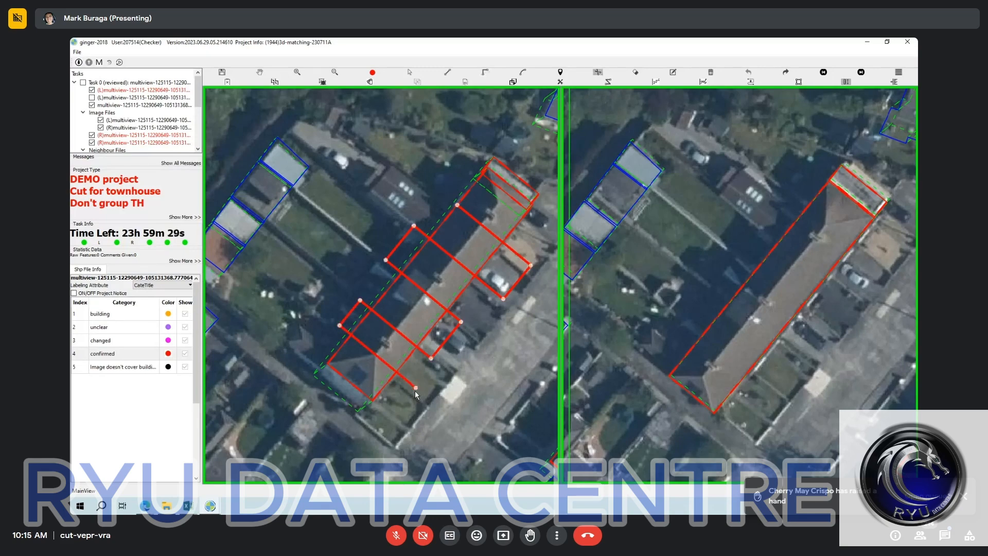
{"action": "right_click", "coordinate": [415, 392]}
{"action": "scroll", "coordinate": [432, 352], "scroll_direction": "down", "scroll_amount": 2}
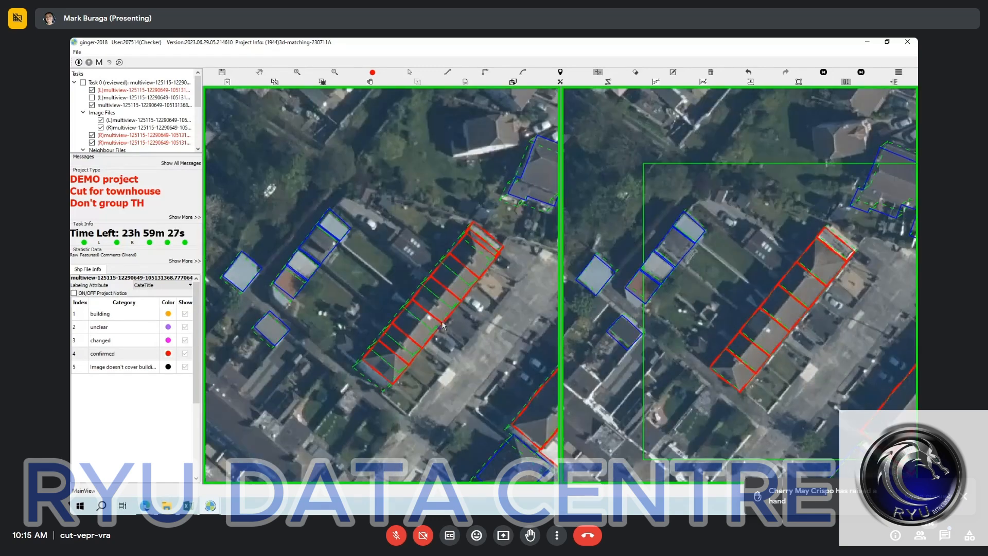
{"action": "key", "text": "Escape"}
Try to merge the second and third units from the terrace's southwest end and recut them along a new dividing line.
{"action": "scroll", "coordinate": [412, 331], "scroll_direction": "up", "scroll_amount": 2}
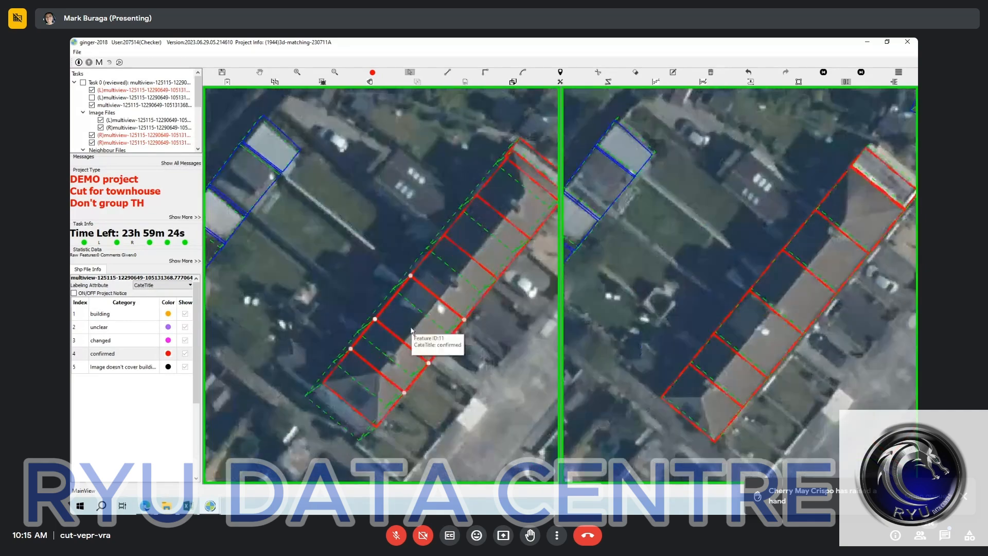
{"action": "left_click", "coordinate": [412, 331]}
{"action": "key", "text": "r"}
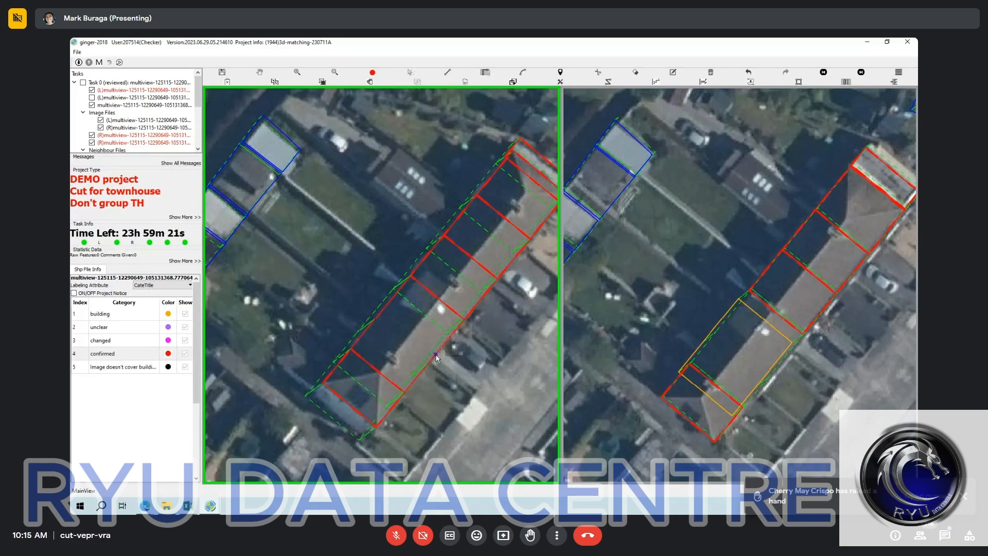
{"action": "left_click", "coordinate": [435, 354]}
{"action": "left_click", "coordinate": [360, 295]}
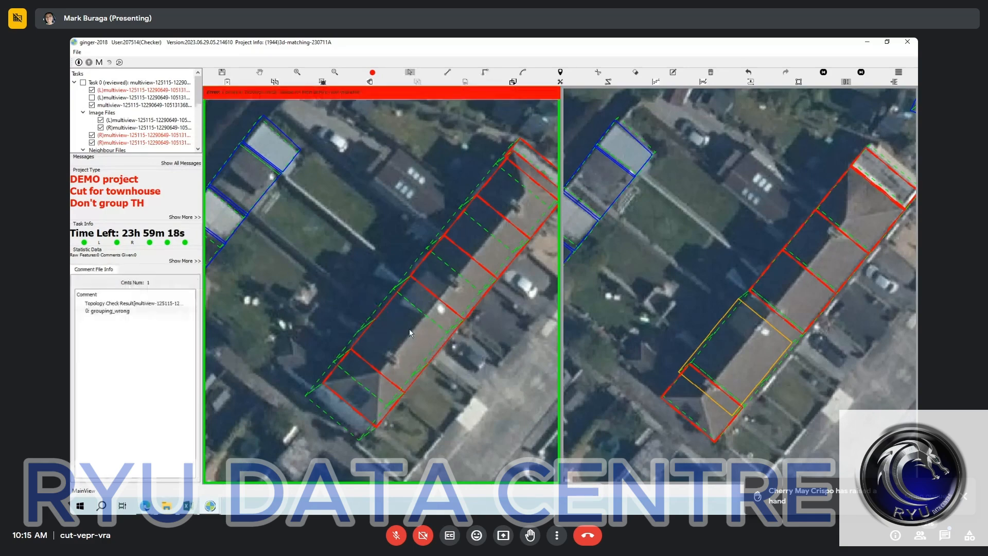
{"action": "key", "text": "r"}
{"action": "left_click", "coordinate": [432, 359]}
{"action": "left_click", "coordinate": [352, 293]}
{"action": "left_click", "coordinate": [381, 311]}
{"action": "left_click", "coordinate": [445, 364]}
{"action": "key", "text": "ctrl+z"}
{"action": "key", "text": "ctrl+z"}
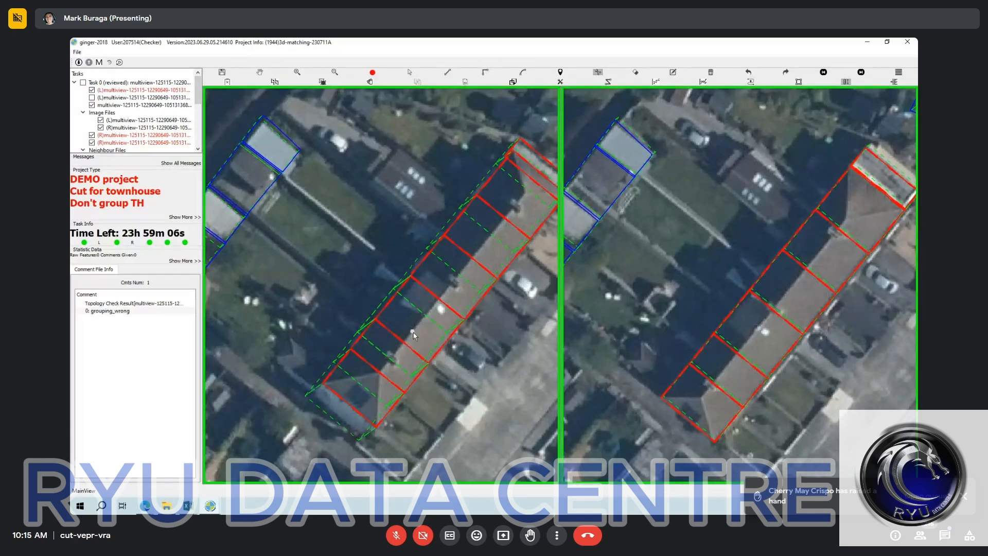
Merge the second and third units from the terrace's southwest end and recut them slightly northeast of the old dividing line.
{"action": "key", "text": "Escape"}
{"action": "mouse_move", "coordinate": [414, 334]}
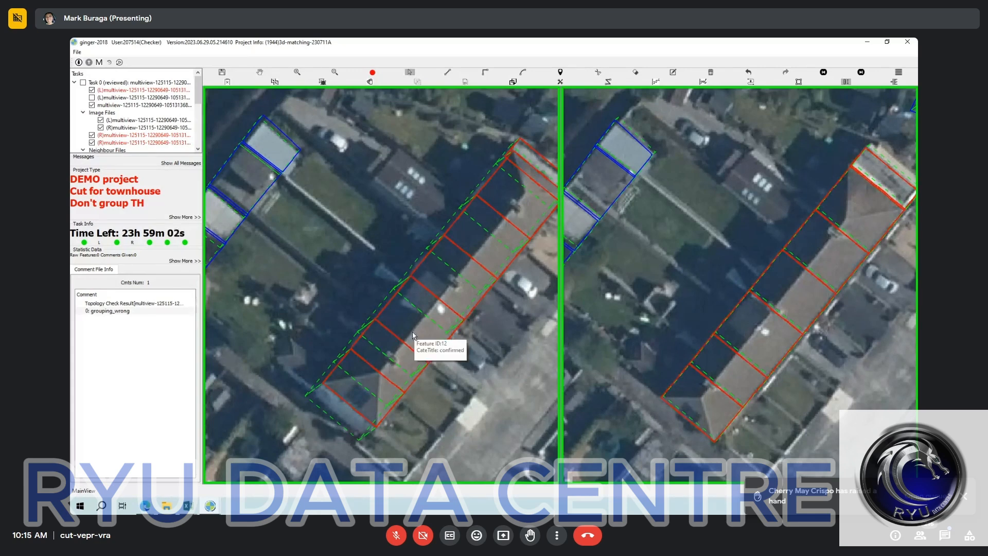
{"action": "left_click", "coordinate": [392, 353]}
{"action": "key", "text": "m"}
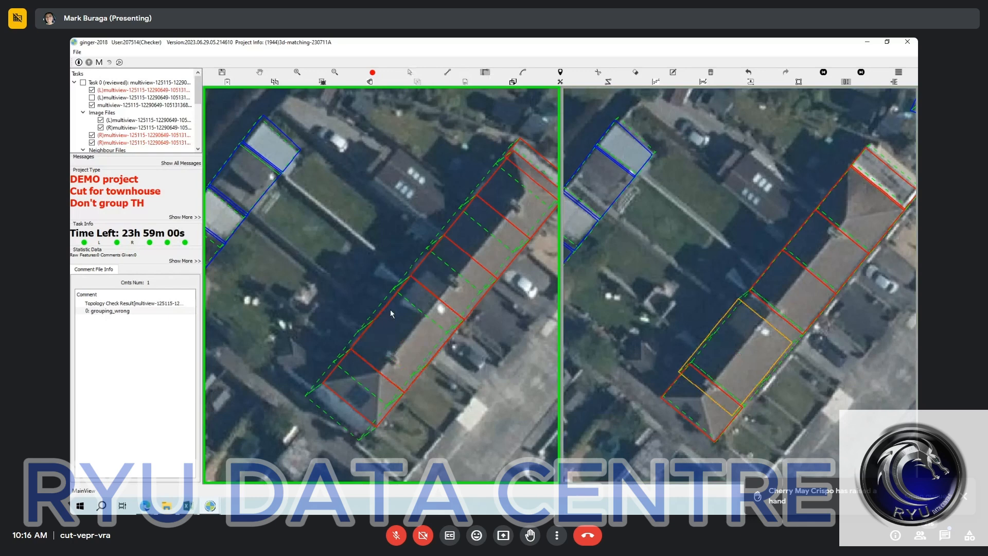
{"action": "left_click", "coordinate": [381, 311]}
{"action": "left_click", "coordinate": [446, 365]}
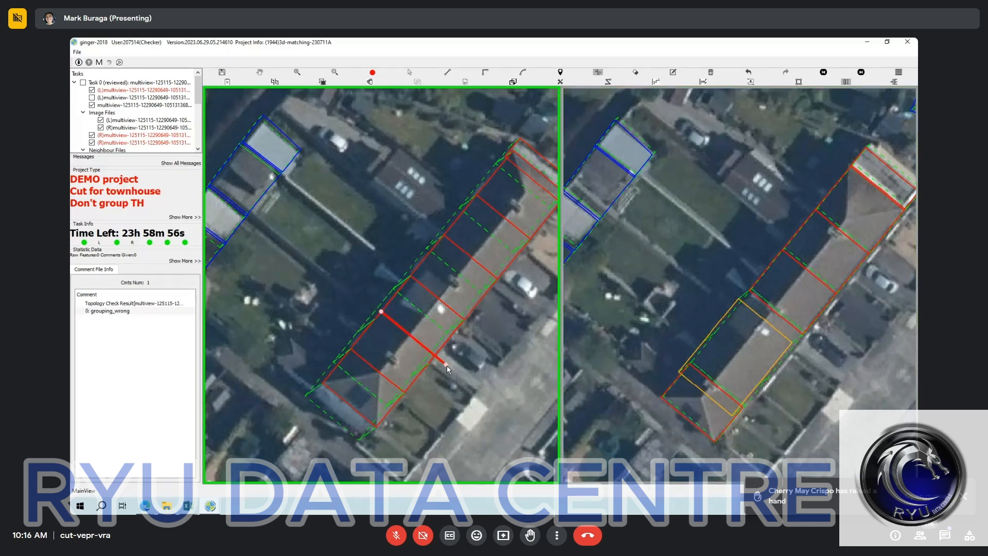
{"action": "right_click", "coordinate": [447, 365]}
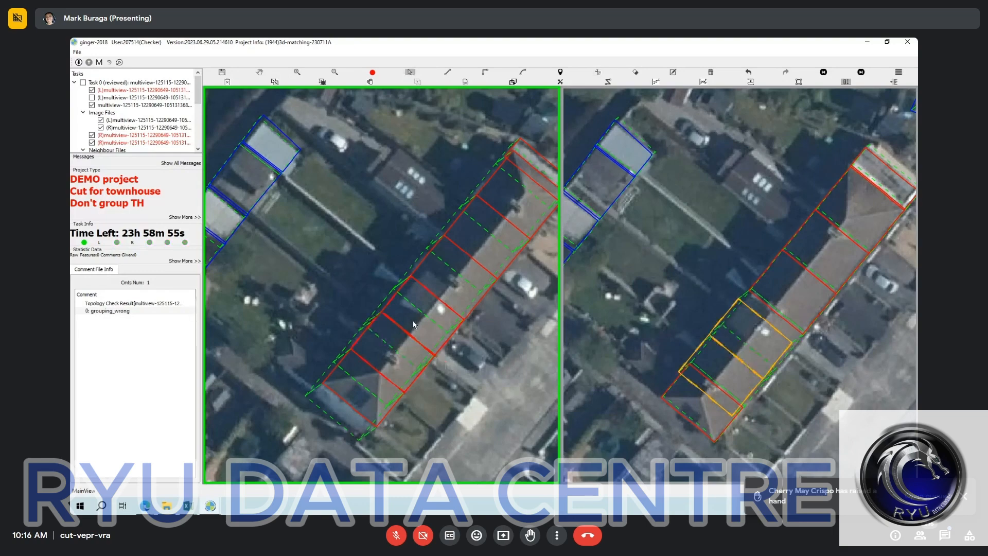
Draw a rectangular building outline around the dark skylit roof northwest of the terrace, extending it to the terrace edge.
{"action": "left_click_drag", "start_coordinate": [413, 324], "coordinate": [374, 374]}
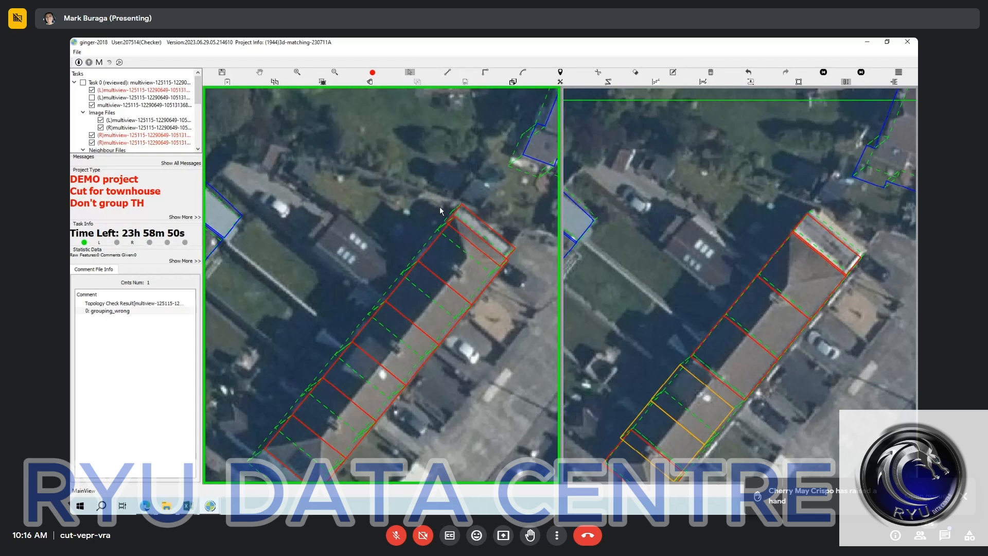
{"action": "left_click", "coordinate": [472, 243]}
{"action": "left_click", "coordinate": [477, 234]}
{"action": "scroll", "coordinate": [371, 265], "scroll_direction": "up", "scroll_amount": 1}
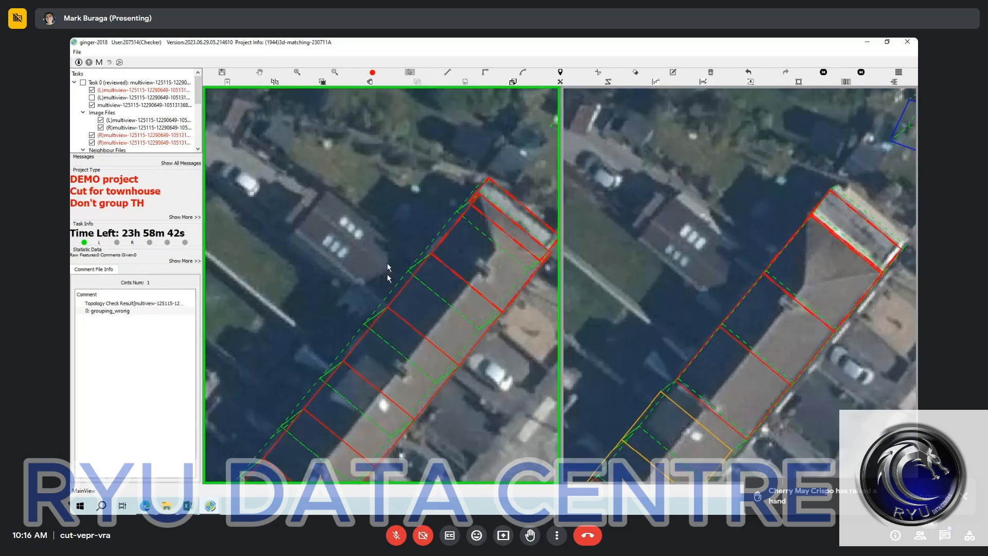
{"action": "key", "text": "s"}
{"action": "left_click", "coordinate": [419, 264]}
{"action": "left_click", "coordinate": [327, 192]}
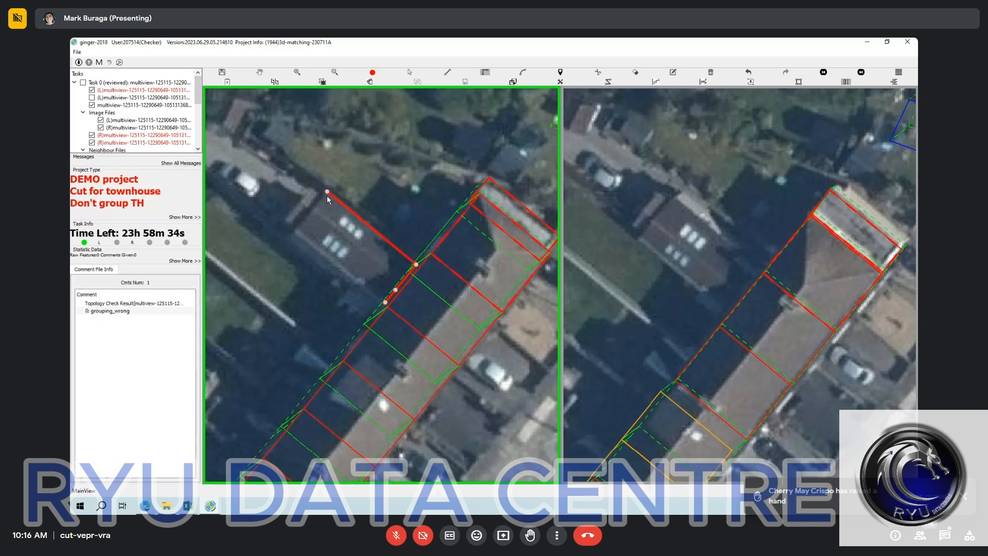
{"action": "right_click", "coordinate": [328, 196]}
{"action": "key", "text": "Escape"}
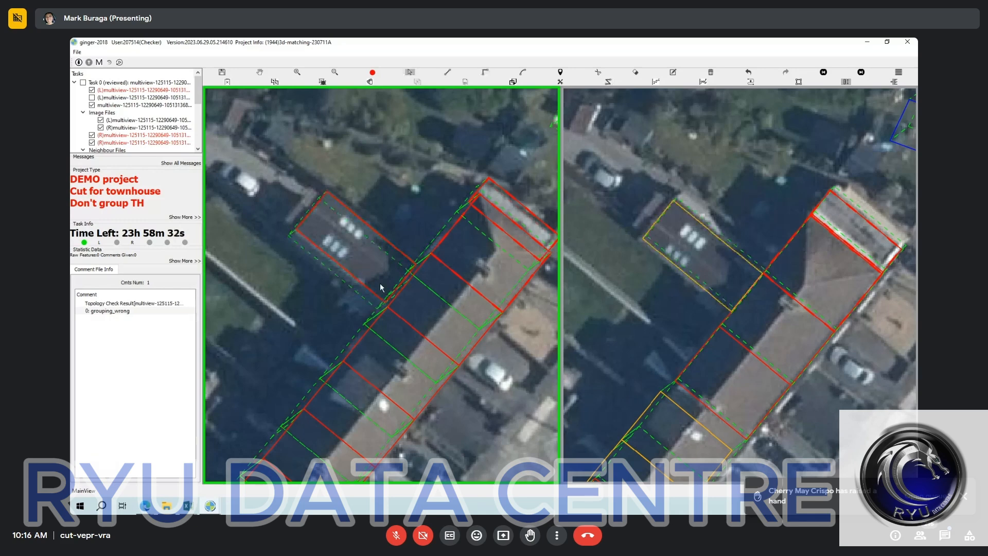
Match the skylit building's outline to its roof in the comparison image by shifting the projected outline slightly.
{"action": "left_click", "coordinate": [370, 272]}
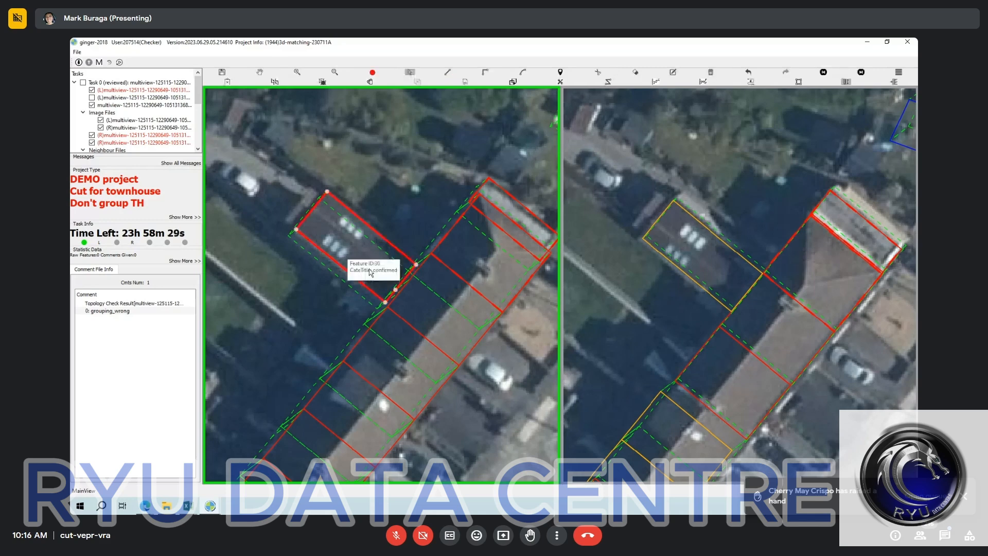
{"action": "left_click", "coordinate": [337, 276]}
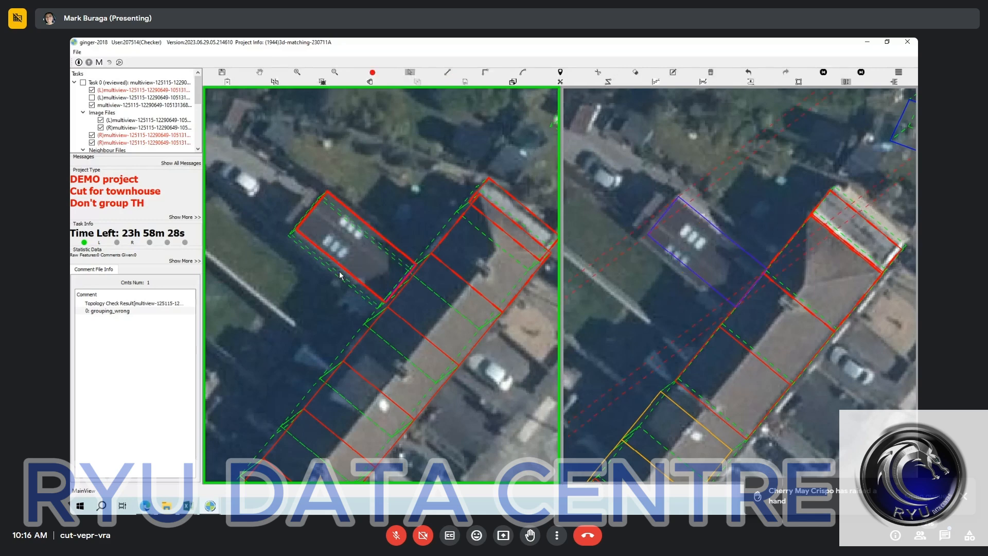
{"action": "scroll", "coordinate": [348, 276], "scroll_direction": "down", "scroll_amount": 3}
{"action": "scroll", "coordinate": [350, 273], "scroll_direction": "up", "scroll_amount": 1}
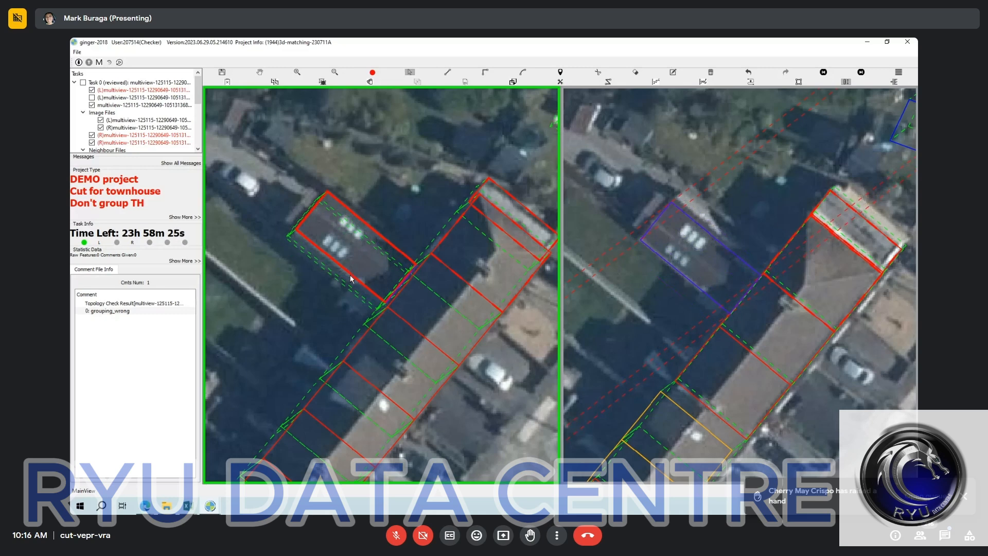
{"action": "left_click", "coordinate": [687, 304]}
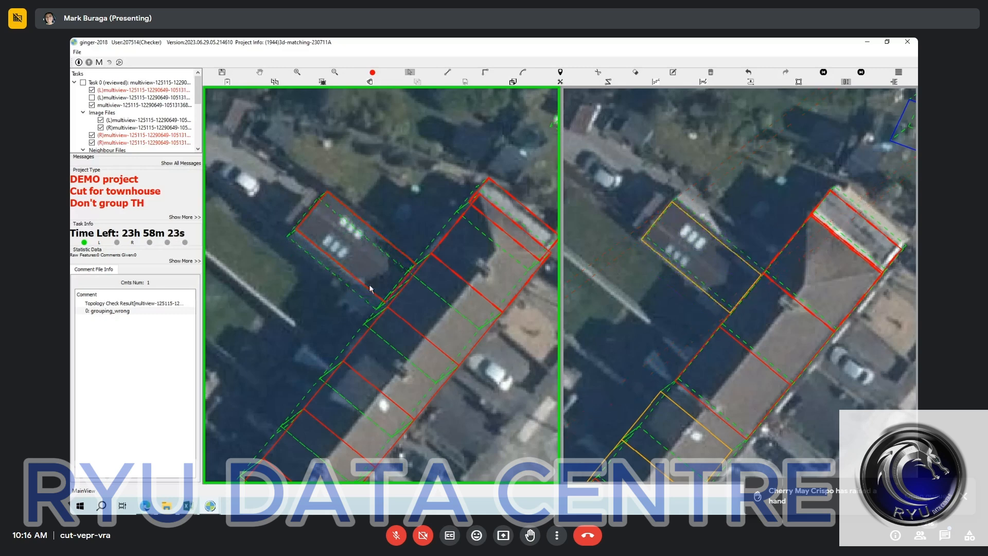
Draw a rectangular building outline around the small dark roof northwest of the terrace's southwest end, extending it to the terrace edge.
{"action": "key", "text": "space"}
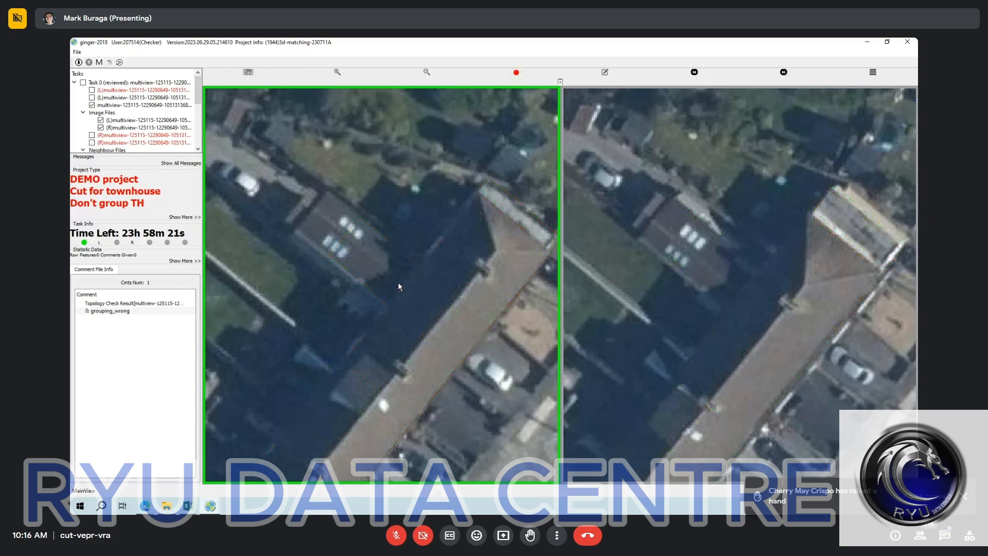
{"action": "key", "text": "space"}
{"action": "left_click_drag", "start_coordinate": [385, 359], "coordinate": [452, 289]}
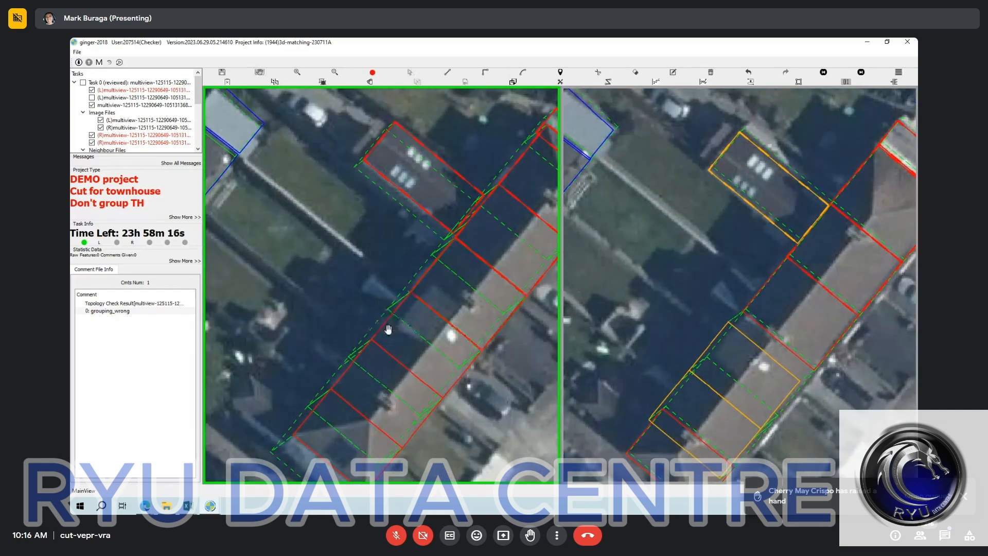
{"action": "left_click_drag", "start_coordinate": [296, 413], "coordinate": [353, 358]}
{"action": "key", "text": "space"}
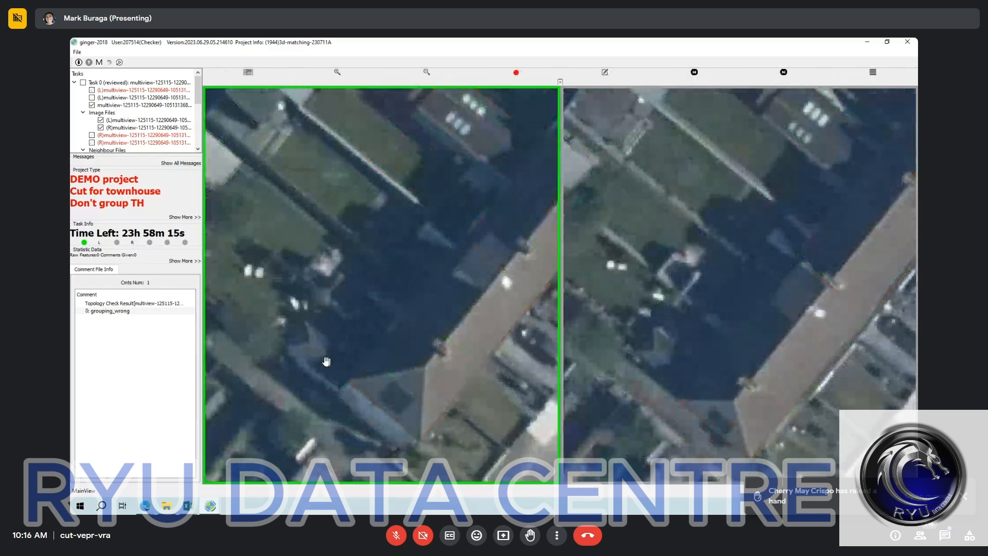
{"action": "key", "text": "space"}
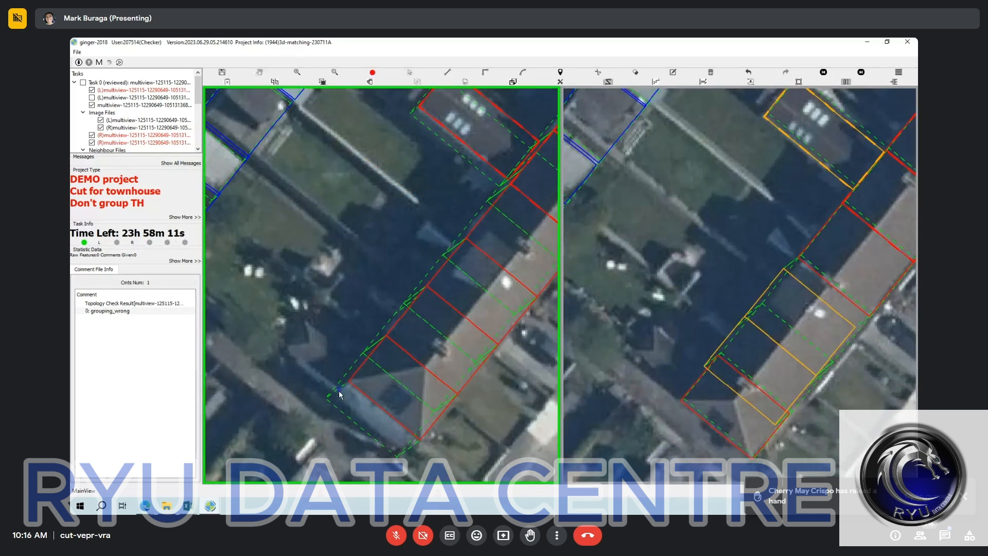
{"action": "left_click", "coordinate": [339, 389]}
{"action": "left_click", "coordinate": [307, 313]}
{"action": "left_click", "coordinate": [336, 382]}
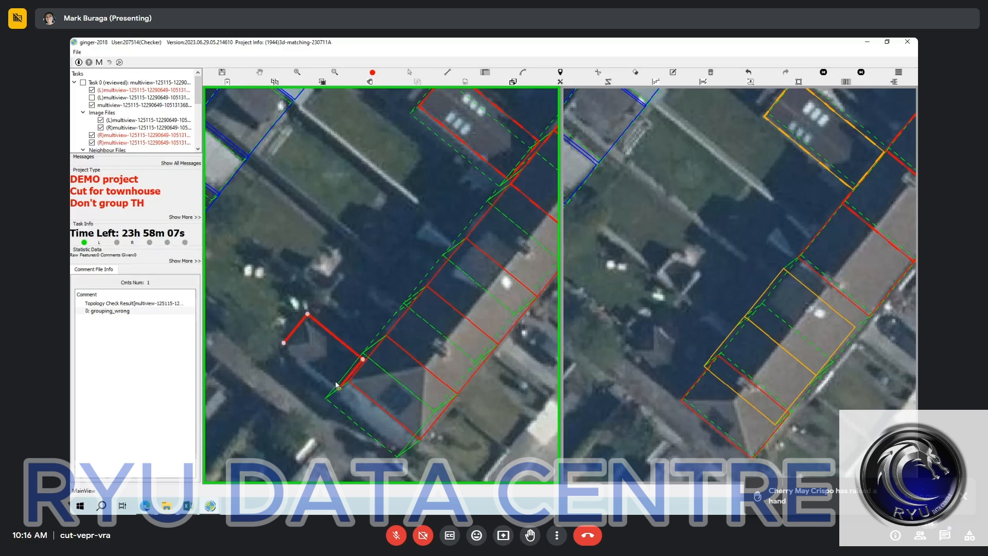
{"action": "left_click", "coordinate": [337, 384]}
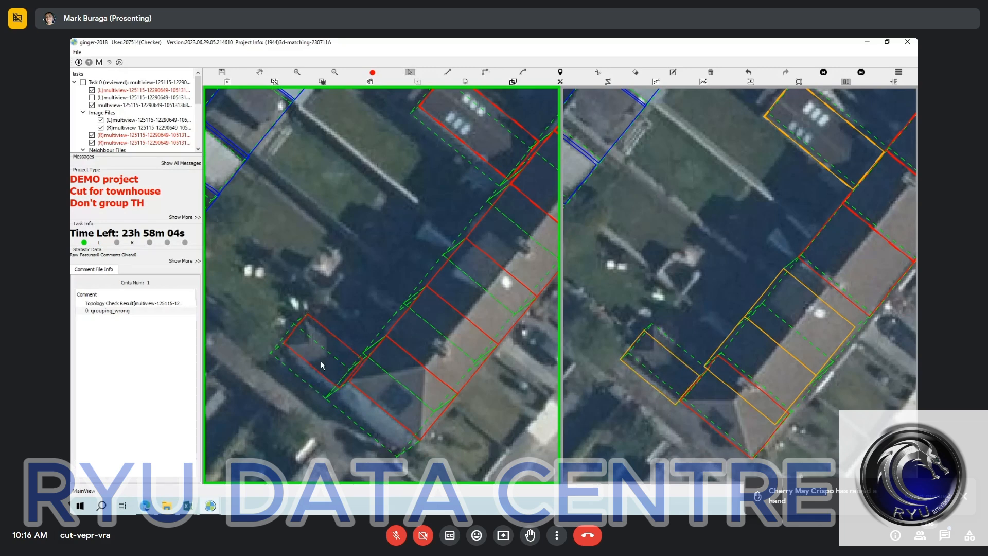
Match the new outline at the terrace's southwest end to its roof in the comparison image.
{"action": "left_click", "coordinate": [301, 335]}
{"action": "key", "text": "Right"}
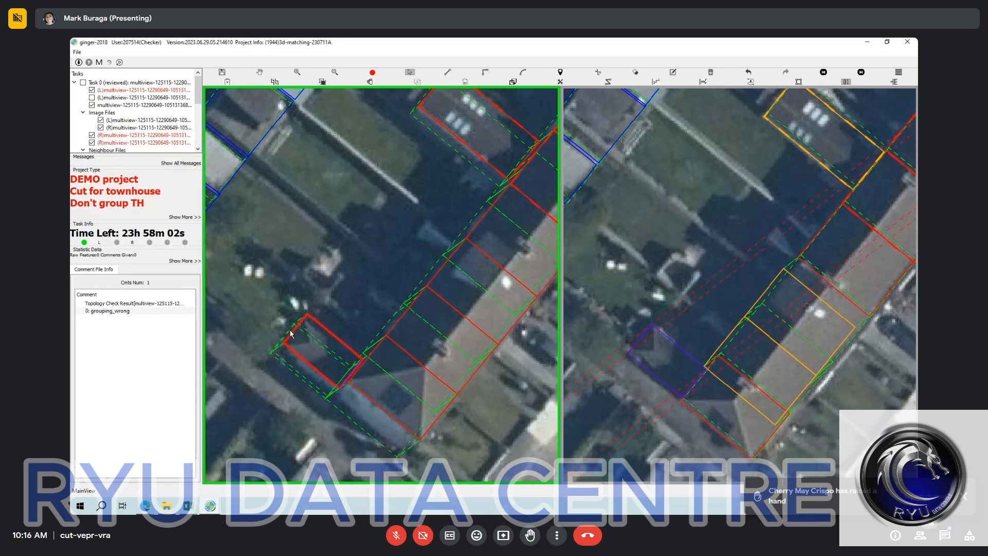
{"action": "left_click", "coordinate": [245, 316]}
{"action": "left_click_drag", "start_coordinate": [322, 405], "coordinate": [361, 374]}
{"action": "key", "text": "g"}
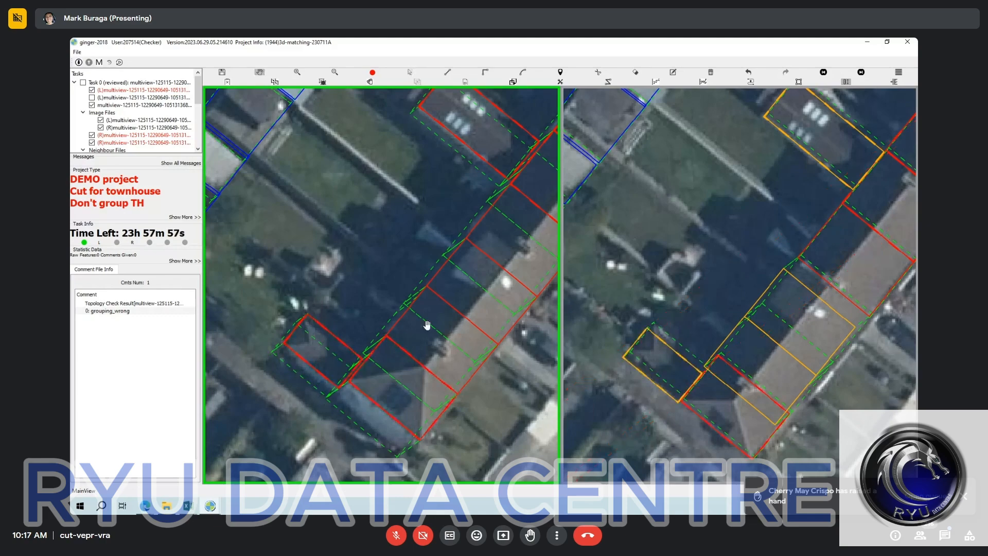
Examine the southeastern terrace in both images with the outlines hidden and shown to find where its townhouses divide.
{"action": "scroll", "coordinate": [427, 326], "scroll_direction": "down", "scroll_amount": 3}
{"action": "key", "text": "space"}
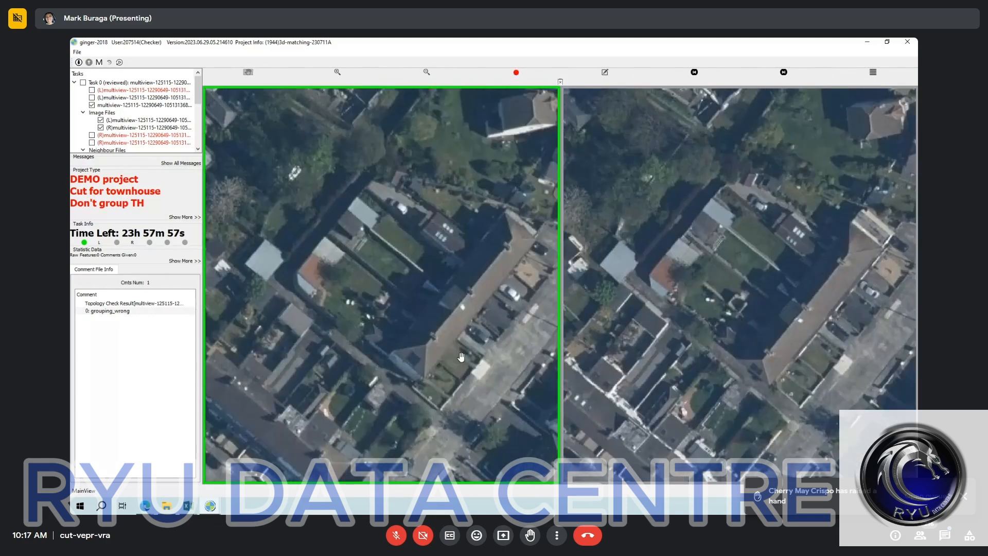
{"action": "left_click_drag", "start_coordinate": [461, 357], "coordinate": [408, 391]}
{"action": "key", "text": "space"}
{"action": "left_click_drag", "start_coordinate": [507, 366], "coordinate": [333, 243]}
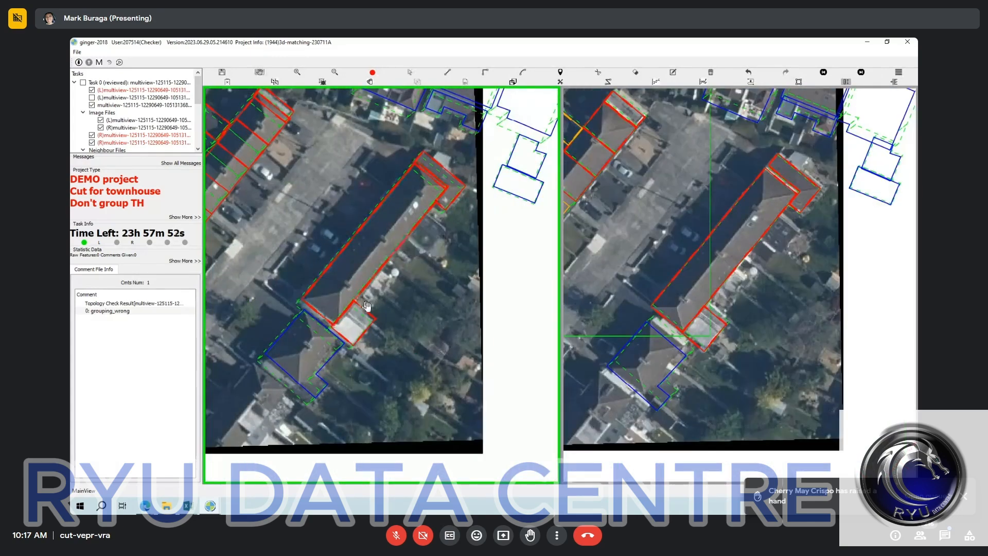
{"action": "key", "text": "Escape"}
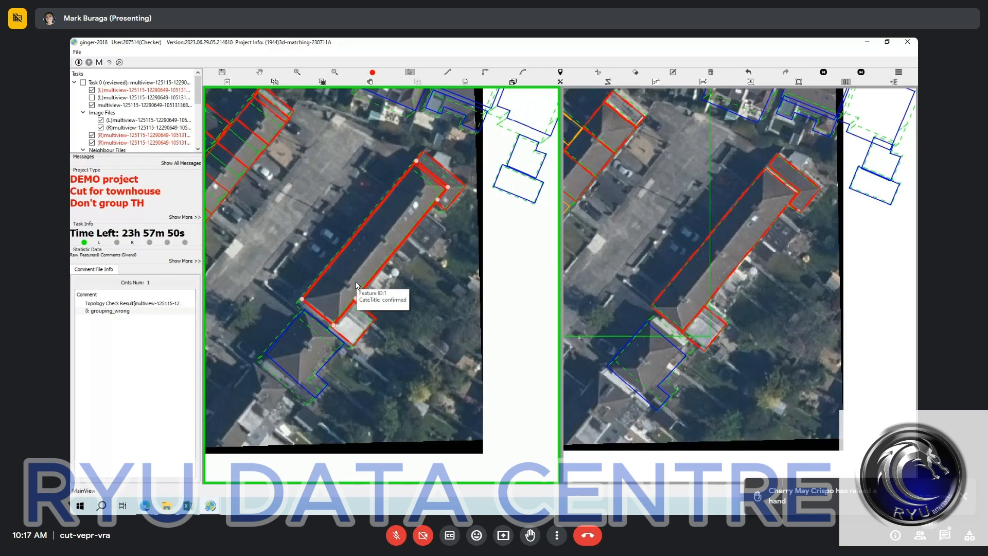
{"action": "key", "text": "space"}
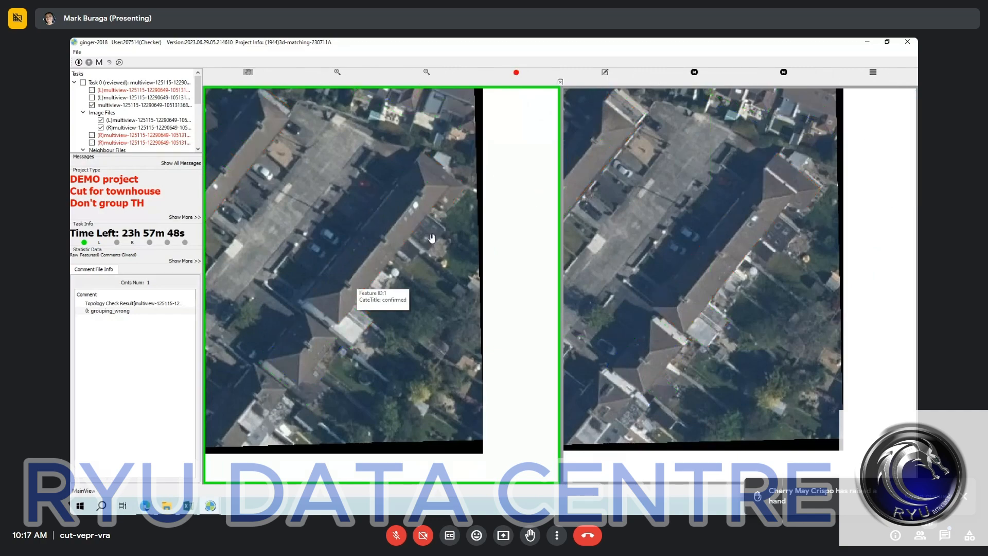
{"action": "left_click_drag", "start_coordinate": [425, 233], "coordinate": [392, 250]}
{"action": "scroll", "coordinate": [392, 250], "scroll_direction": "up", "scroll_amount": 2}
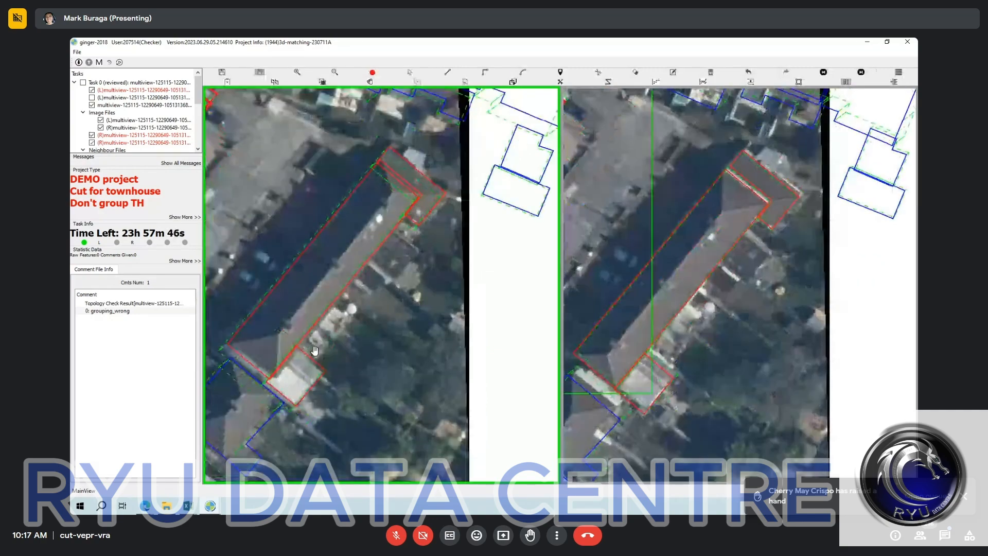
{"action": "key", "text": "space"}
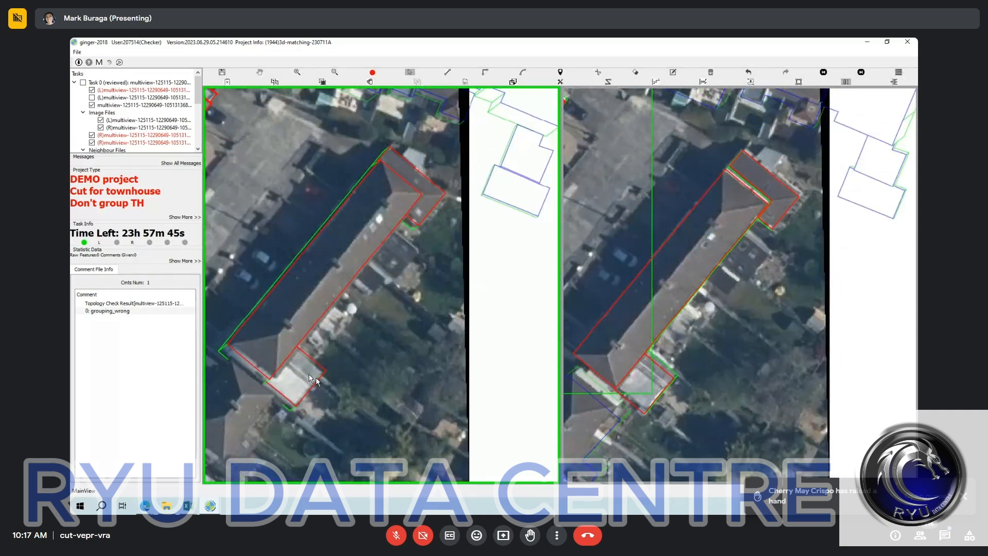
Split the southeastern terrace outline into six townhouse units with one zigzag cut starting at its southwest end.
{"action": "left_click", "coordinate": [313, 333]}
{"action": "scroll", "coordinate": [311, 339], "scroll_direction": "up", "scroll_amount": 1}
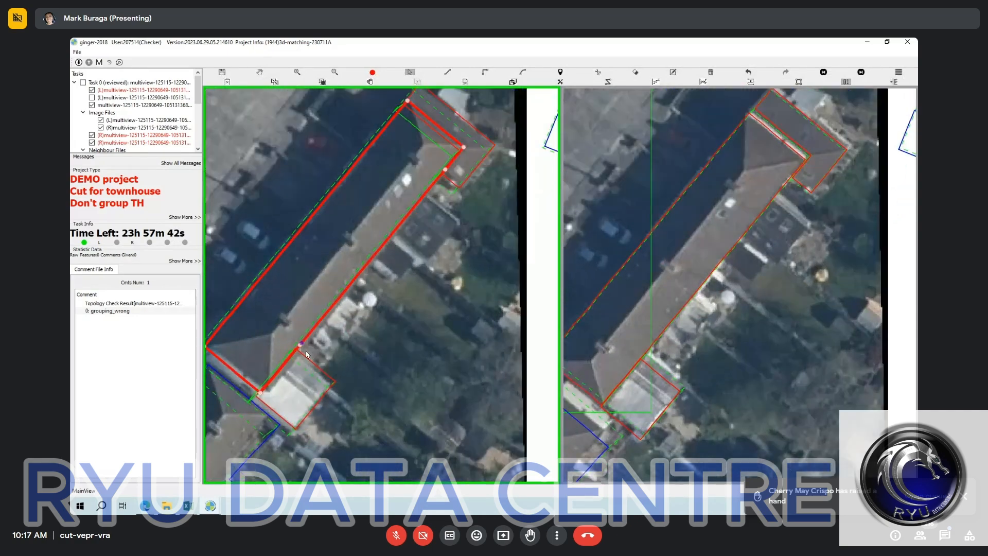
{"action": "scroll", "coordinate": [305, 351], "scroll_direction": "up", "scroll_amount": 1}
{"action": "scroll", "coordinate": [298, 348], "scroll_direction": "down", "scroll_amount": 2}
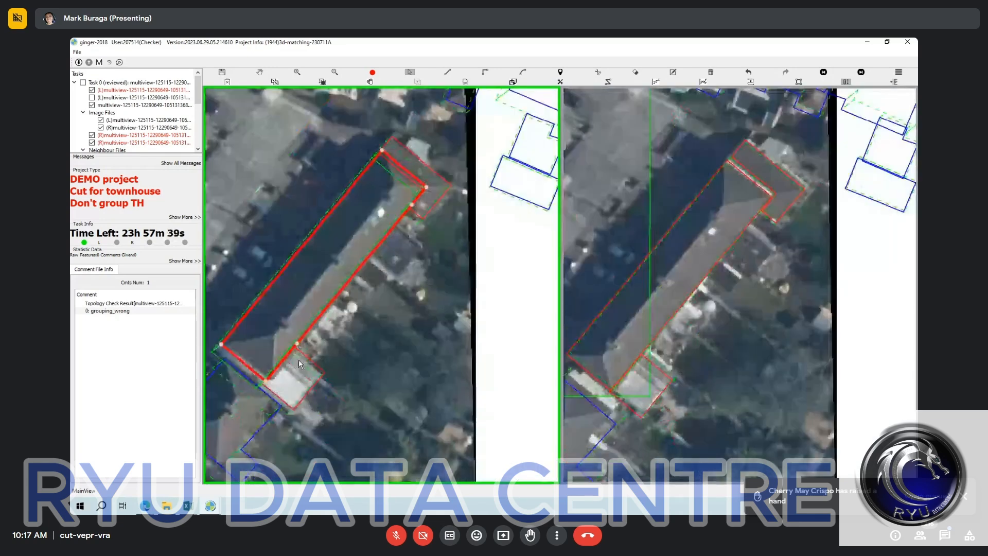
{"action": "key", "text": "d"}
{"action": "left_click", "coordinate": [296, 343]}
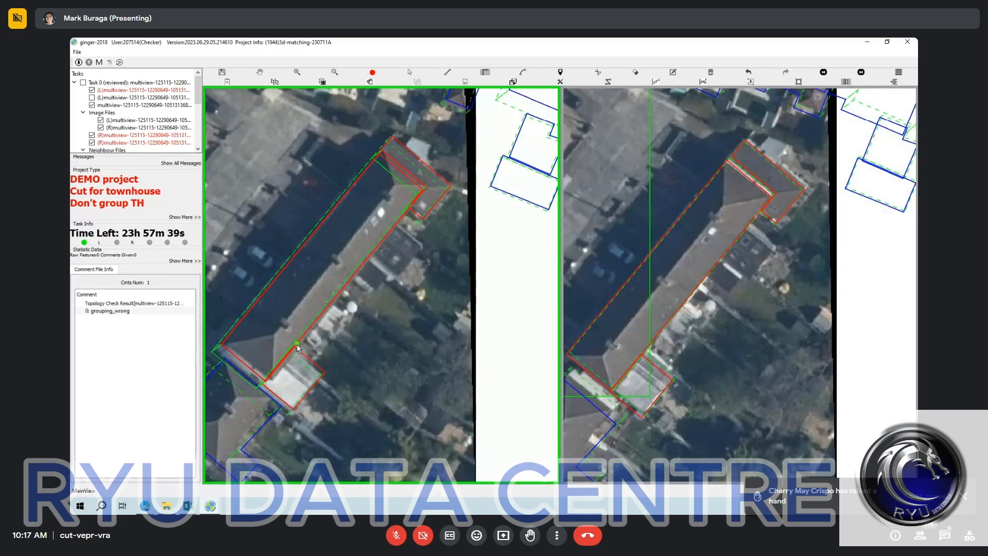
{"action": "left_click", "coordinate": [234, 291]}
{"action": "left_click", "coordinate": [323, 320]}
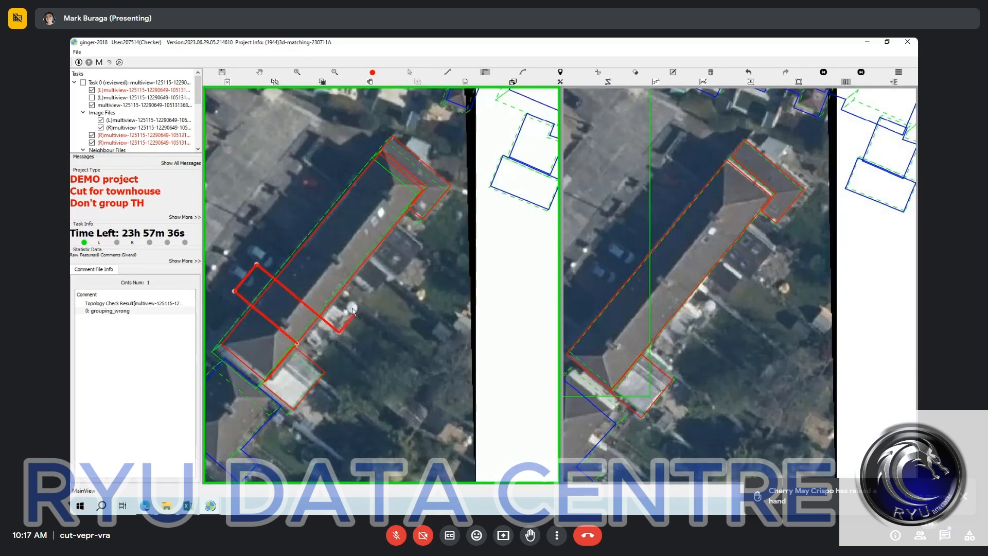
{"action": "left_click", "coordinate": [340, 331]}
{"action": "left_click", "coordinate": [354, 293]}
{"action": "left_click", "coordinate": [291, 227]}
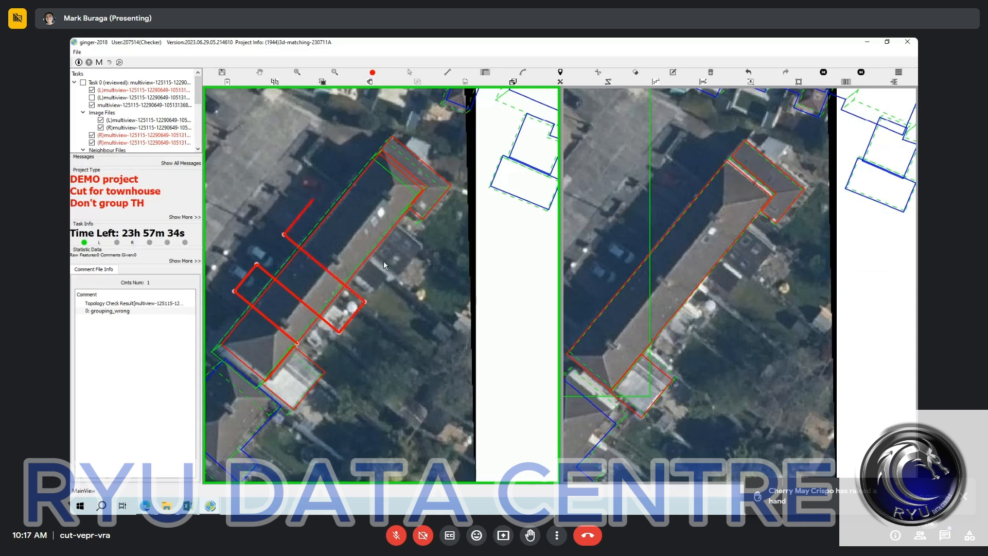
{"action": "left_click", "coordinate": [308, 206]}
{"action": "left_click", "coordinate": [421, 246]}
{"action": "left_click", "coordinate": [421, 241]}
{"action": "left_click", "coordinate": [329, 174]}
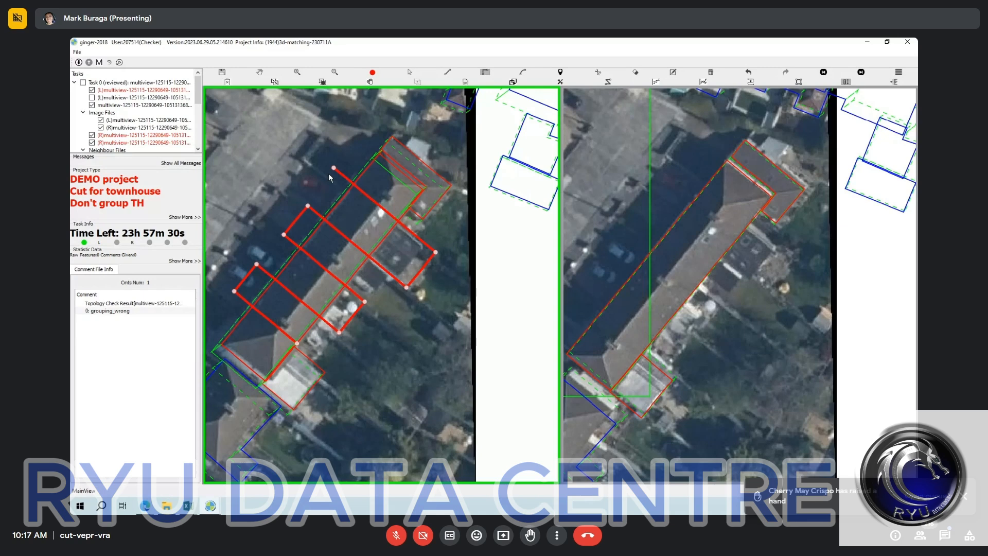
{"action": "key", "text": "c"}
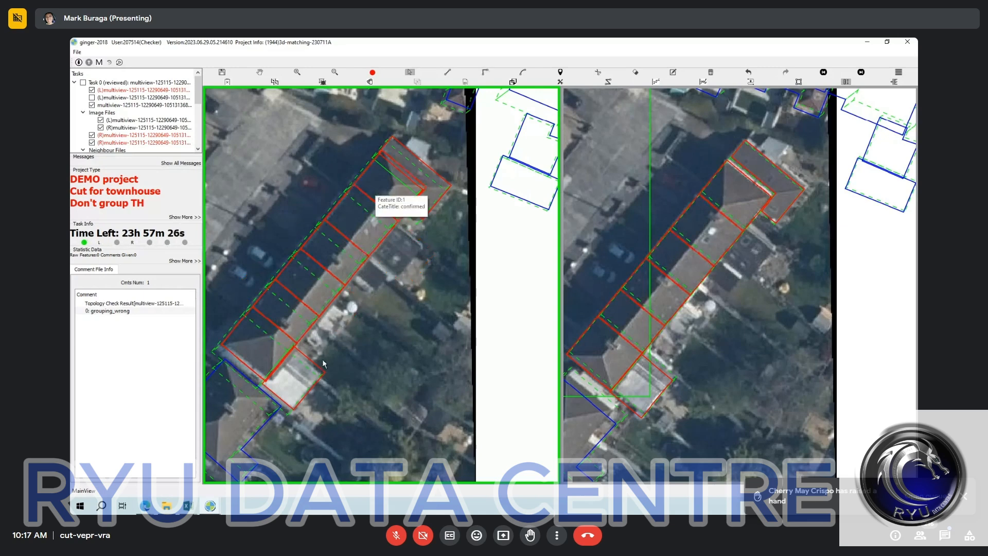
Draw a rectangular outline around the dark-roofed rear extension on the southeast side of the second unit from the terrace's northeast end.
{"action": "key", "text": "space"}
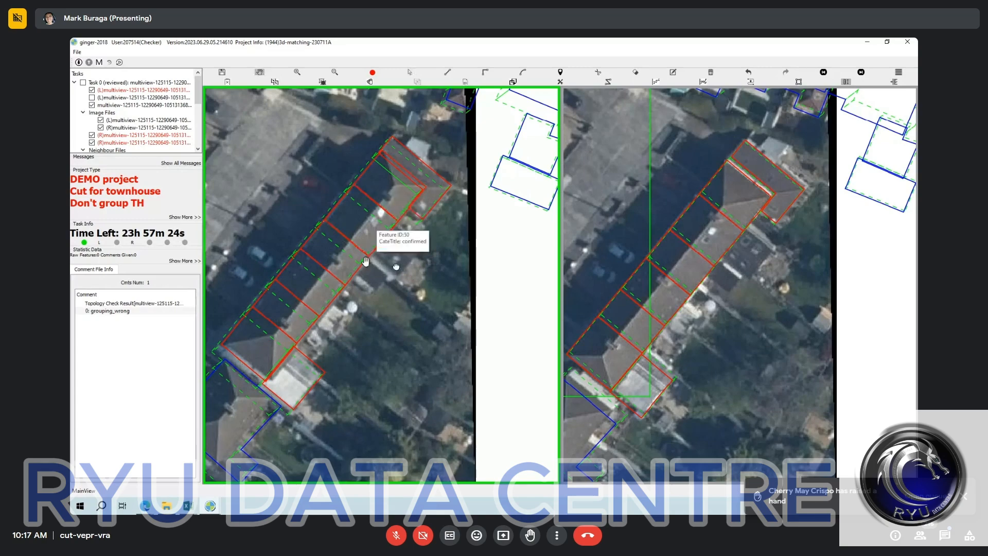
{"action": "left_click_drag", "start_coordinate": [365, 261], "coordinate": [354, 276]}
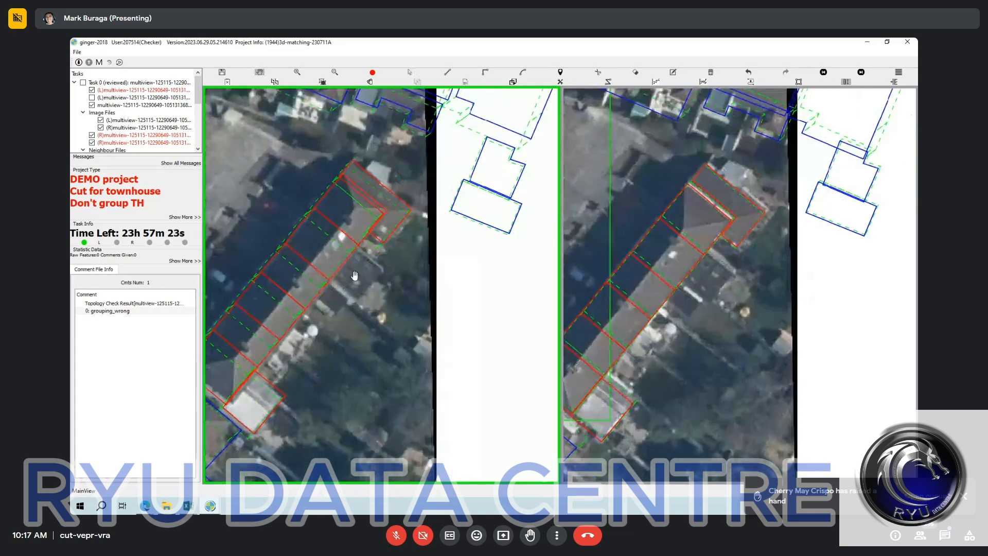
{"action": "scroll", "coordinate": [355, 262], "scroll_direction": "up", "scroll_amount": 2}
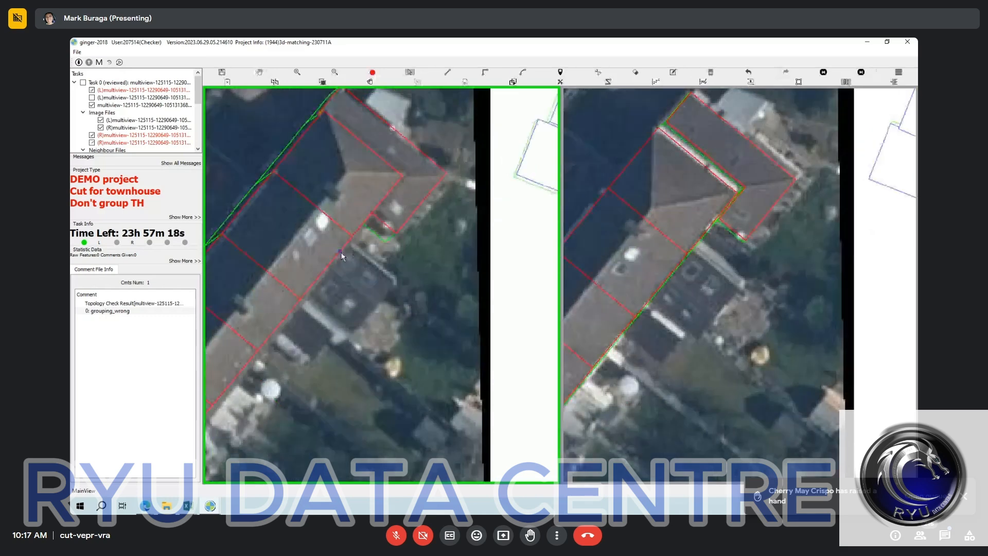
{"action": "left_click", "coordinate": [344, 246]}
{"action": "left_click", "coordinate": [347, 243]}
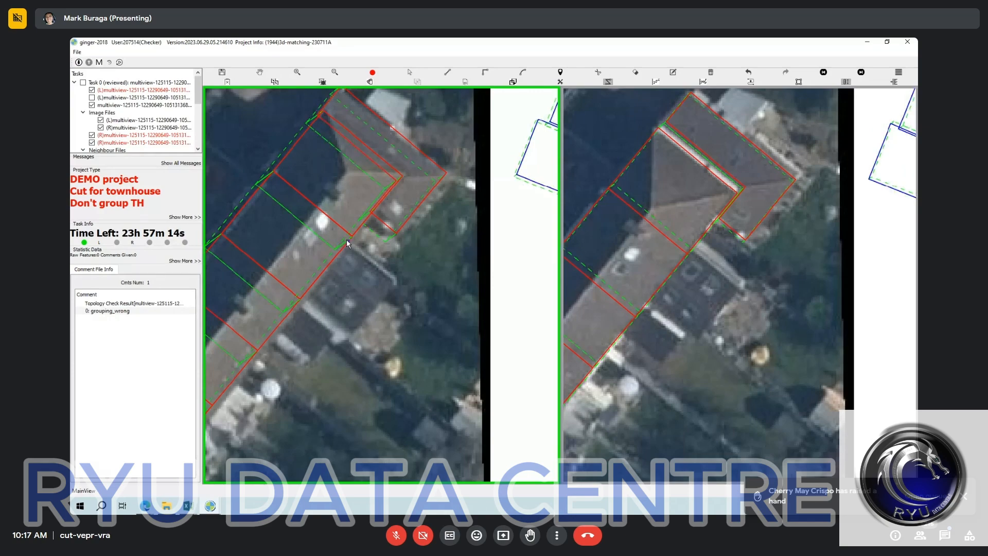
{"action": "scroll", "coordinate": [347, 242], "scroll_direction": "up", "scroll_amount": 1}
{"action": "scroll", "coordinate": [346, 244], "scroll_direction": "up", "scroll_amount": 1}
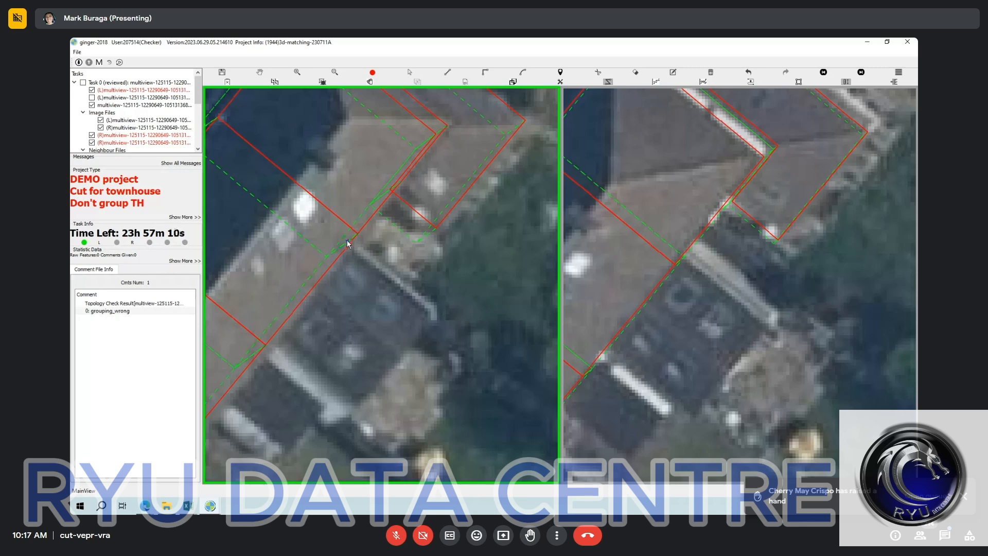
{"action": "left_click_drag", "start_coordinate": [347, 242], "coordinate": [269, 340]}
{"action": "left_click", "coordinate": [263, 341]}
{"action": "left_click", "coordinate": [357, 410]}
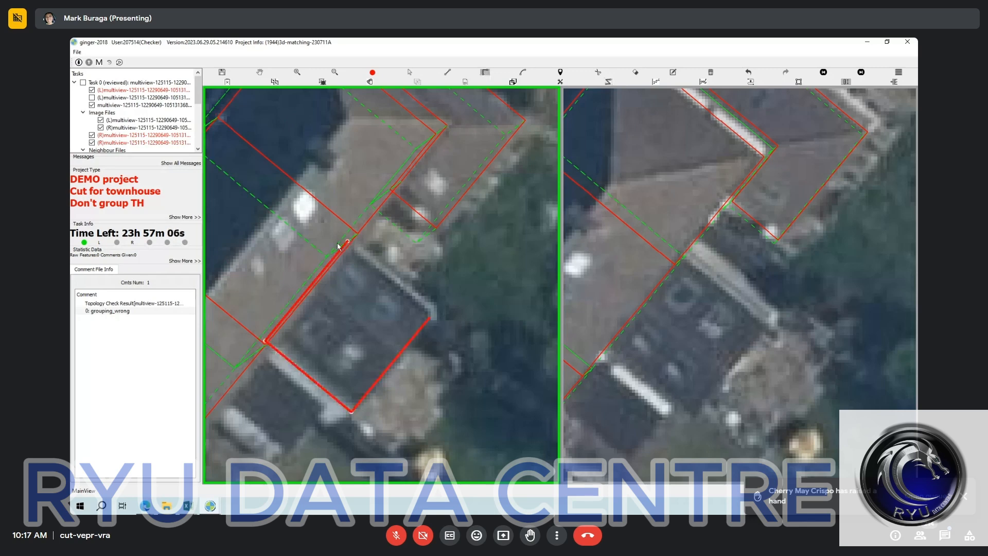
{"action": "right_click", "coordinate": [388, 291]}
Match the rear extension's outline to its roof in the comparison image, moving it slightly northeast.
{"action": "scroll", "coordinate": [388, 292], "scroll_direction": "down", "scroll_amount": 2}
{"action": "left_click", "coordinate": [754, 323]}
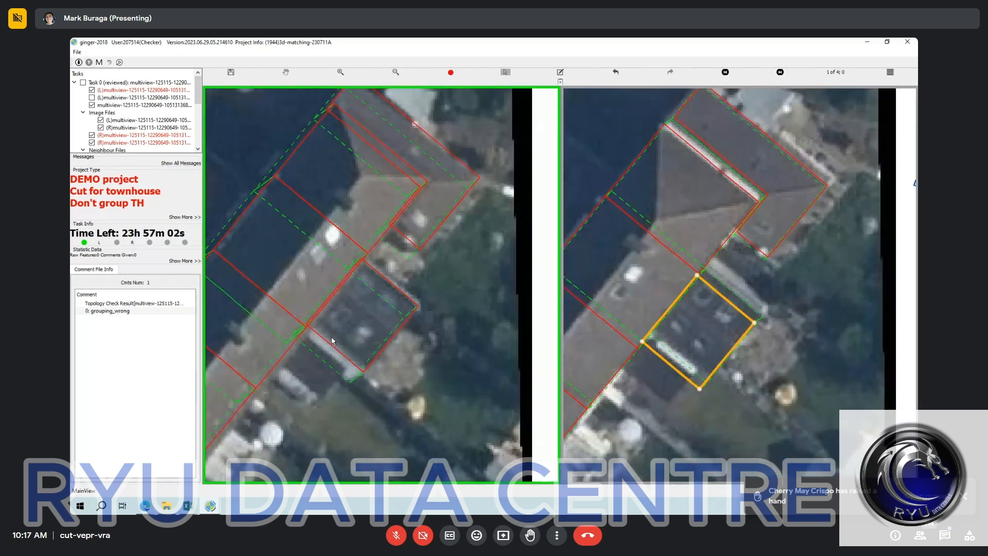
{"action": "key", "text": "Delete"}
{"action": "left_click", "coordinate": [332, 346]}
{"action": "key", "text": "m"}
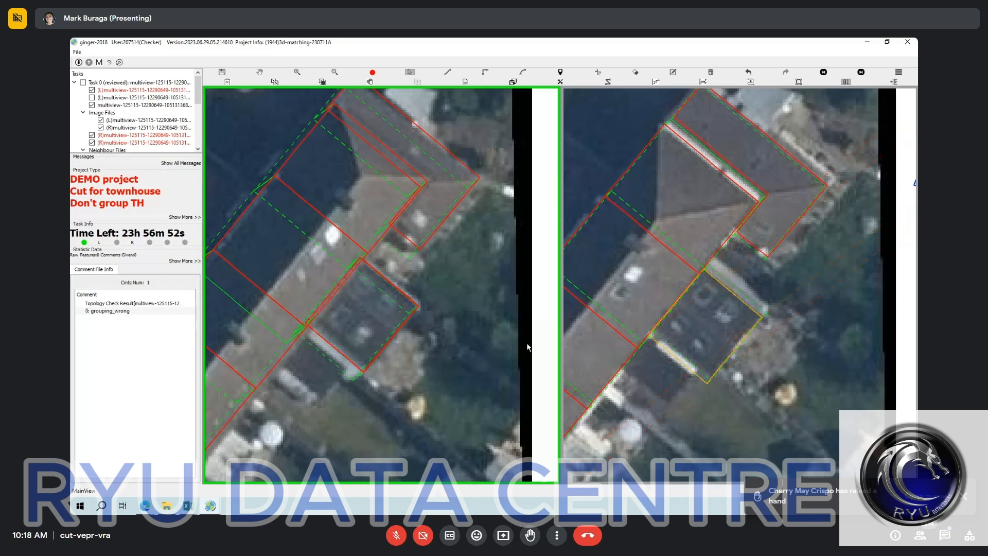
Group the dark-roofed rear extension's outline with the adjoining second townhouse unit of the southeastern terrace.
{"action": "left_click", "coordinate": [710, 342]}
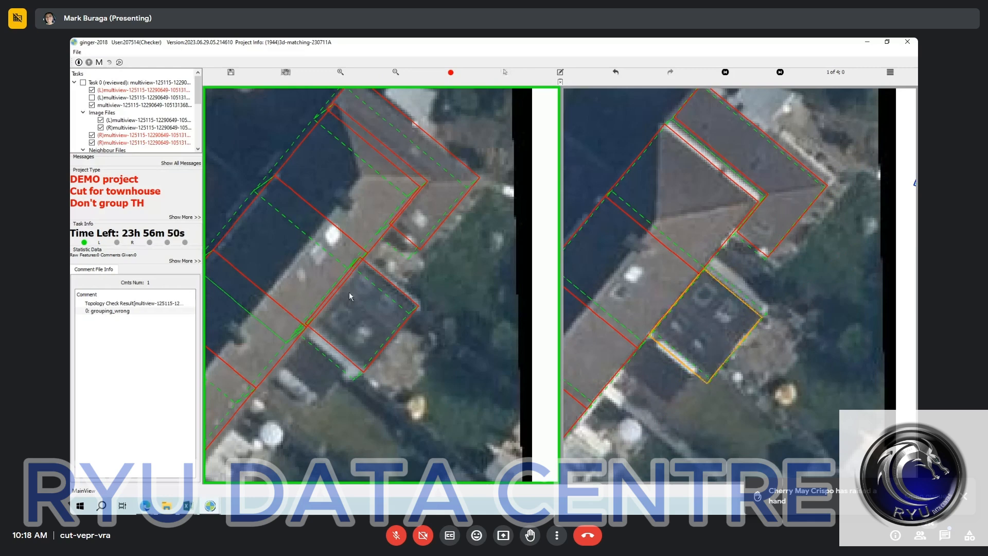
{"action": "left_click", "coordinate": [295, 284]}
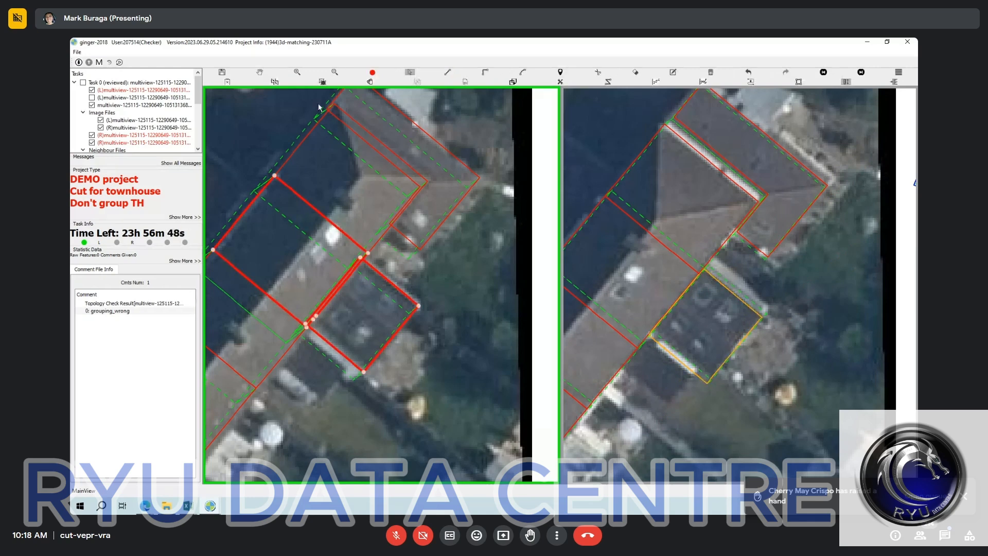
{"action": "left_click_drag", "start_coordinate": [318, 104], "coordinate": [356, 135]}
{"action": "key", "text": "Escape"}
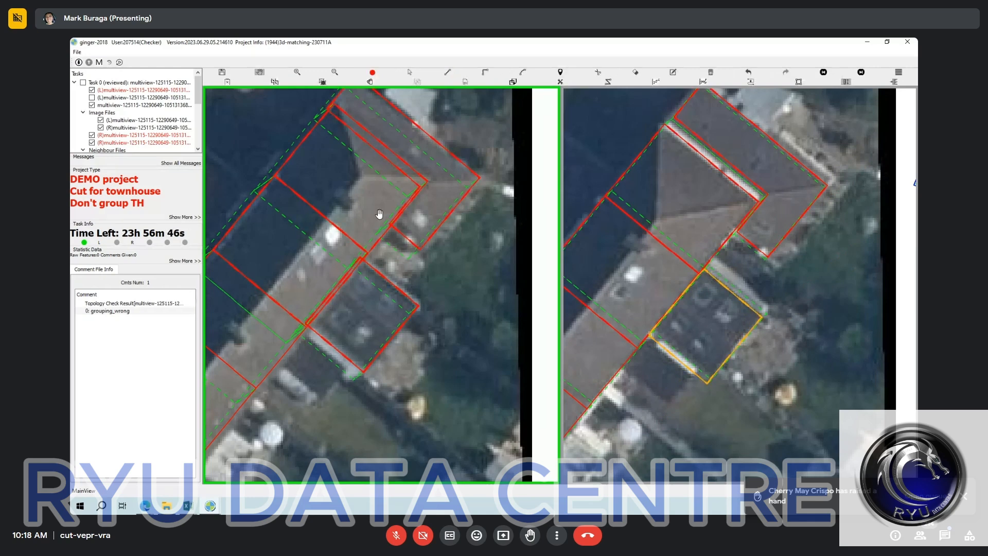
Draw a rectangular outline around the small dark rear extension on the southeast side of the third unit from the terrace's northeast end.
{"action": "left_click_drag", "start_coordinate": [293, 336], "coordinate": [393, 236]}
{"action": "key", "text": "h"}
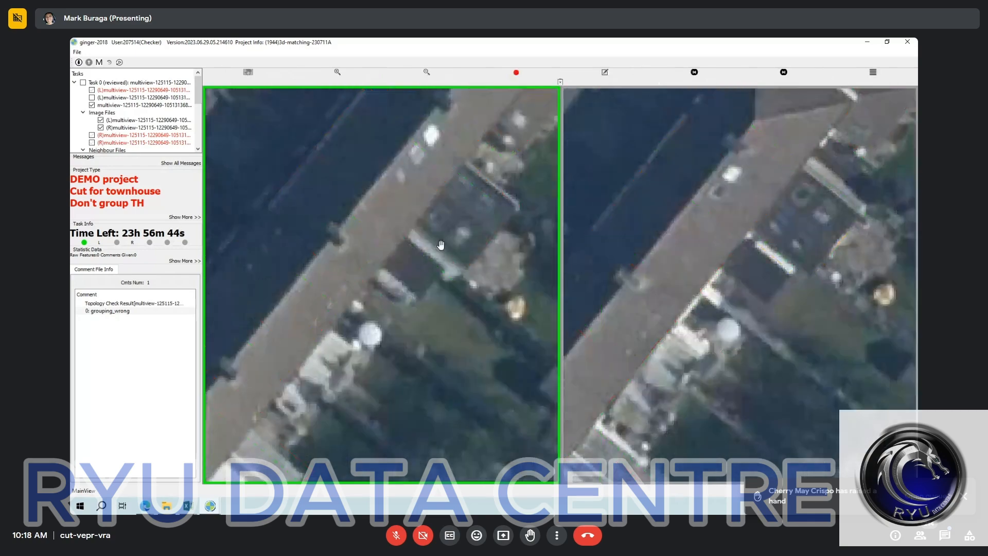
{"action": "key", "text": "h"}
{"action": "scroll", "coordinate": [441, 245], "scroll_direction": "up", "scroll_amount": 1}
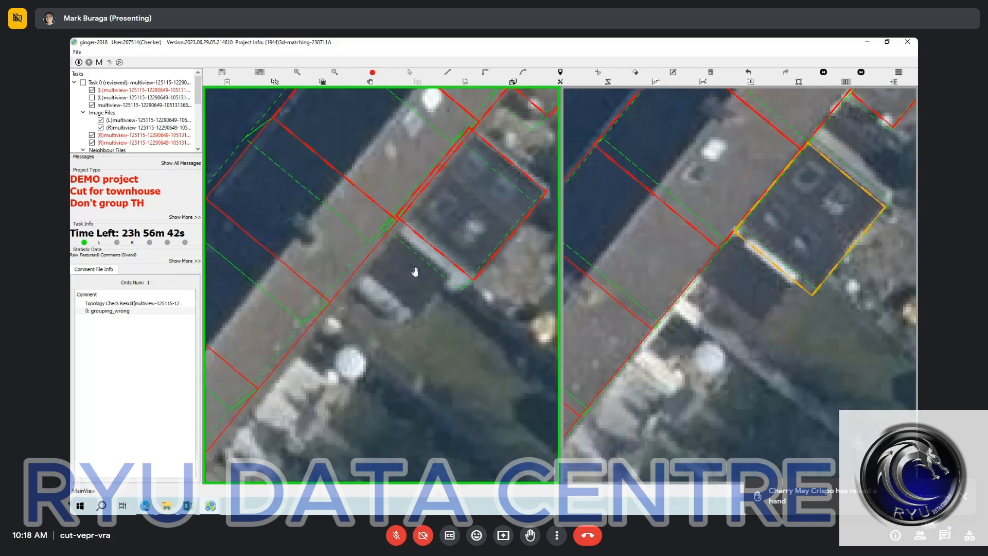
{"action": "key", "text": "s"}
{"action": "scroll", "coordinate": [355, 279], "scroll_direction": "up", "scroll_amount": 1}
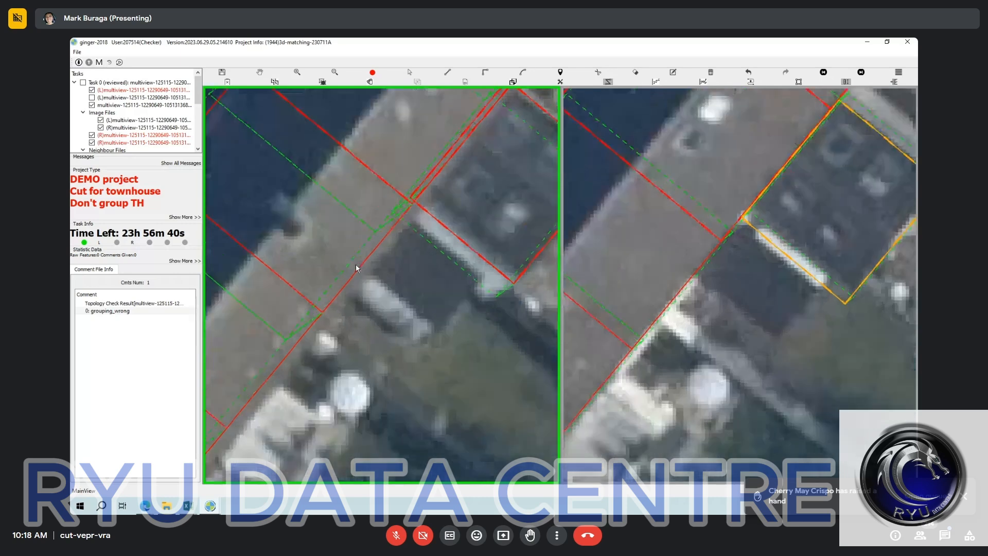
{"action": "left_click", "coordinate": [354, 265]}
{"action": "left_click", "coordinate": [399, 211]}
{"action": "left_click", "coordinate": [403, 206]}
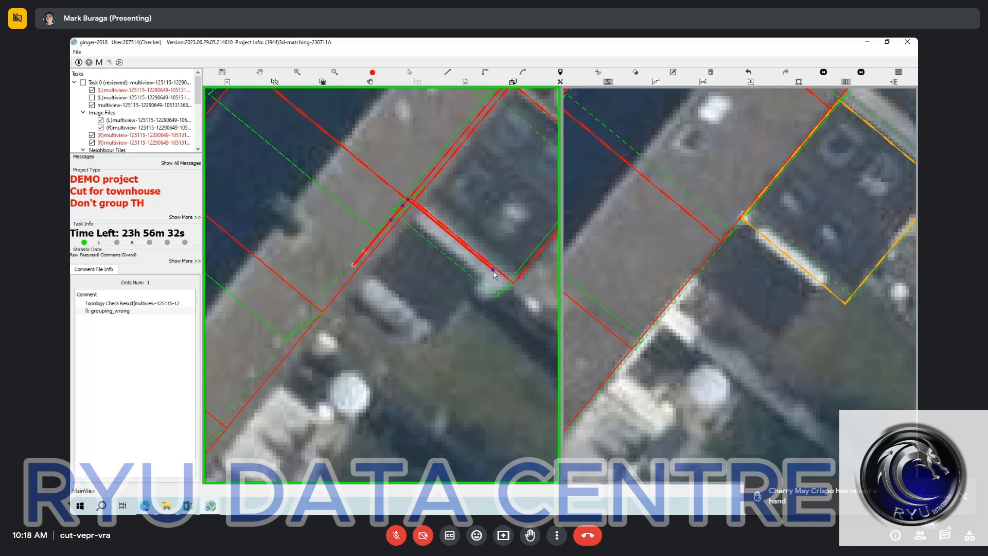
{"action": "left_click", "coordinate": [492, 270]}
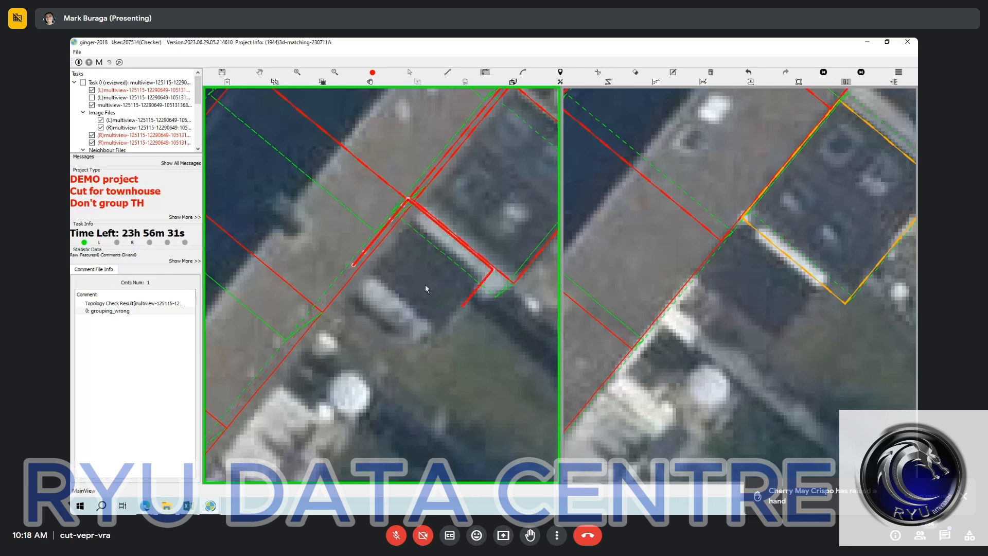
{"action": "double_click", "coordinate": [353, 267]}
Shift the small dark extension's outline southwest in the comparison image and pull its northeast edge inward.
{"action": "scroll", "coordinate": [418, 274], "scroll_direction": "down", "scroll_amount": 2}
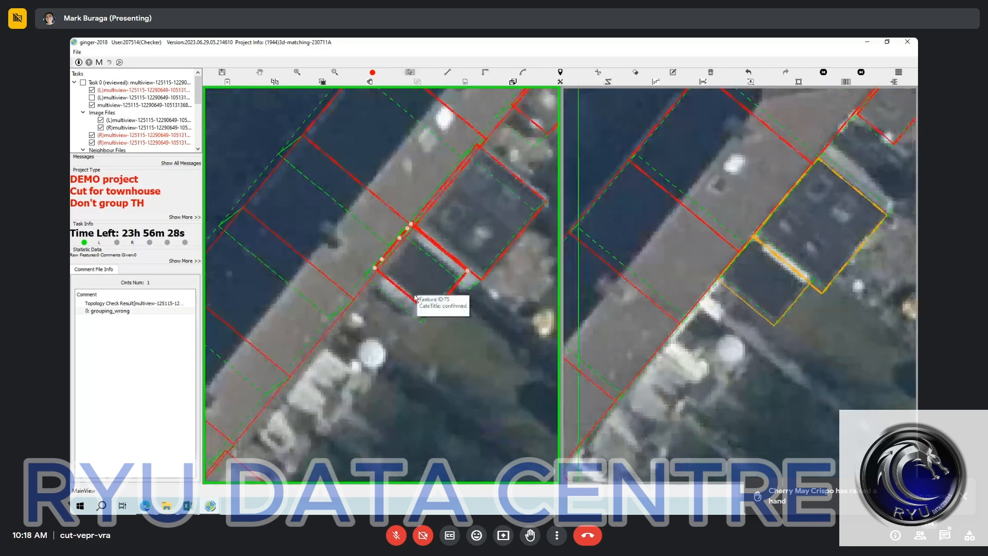
{"action": "left_click", "coordinate": [424, 271]}
{"action": "left_click", "coordinate": [413, 303]}
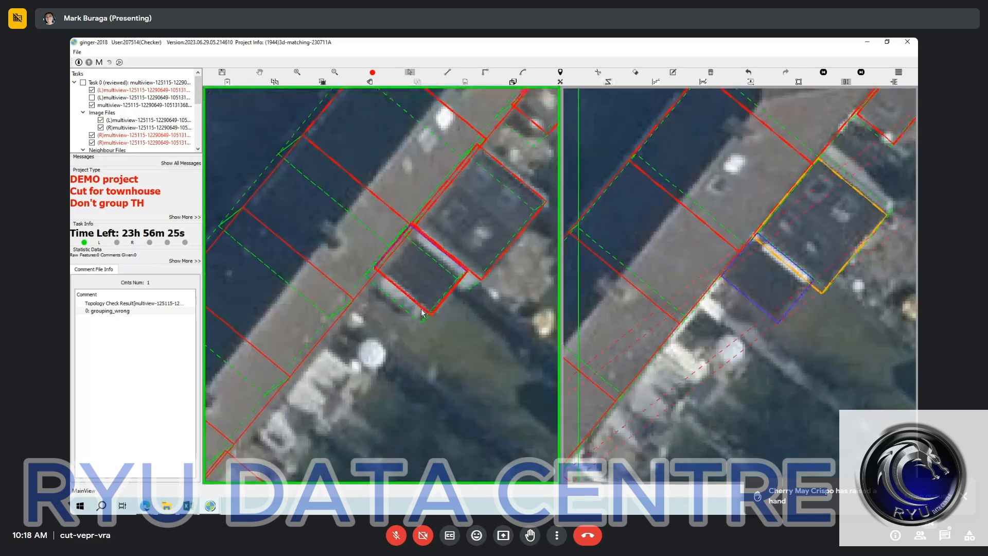
{"action": "left_click_drag", "start_coordinate": [421, 312], "coordinate": [430, 305]}
{"action": "left_click", "coordinate": [363, 285]}
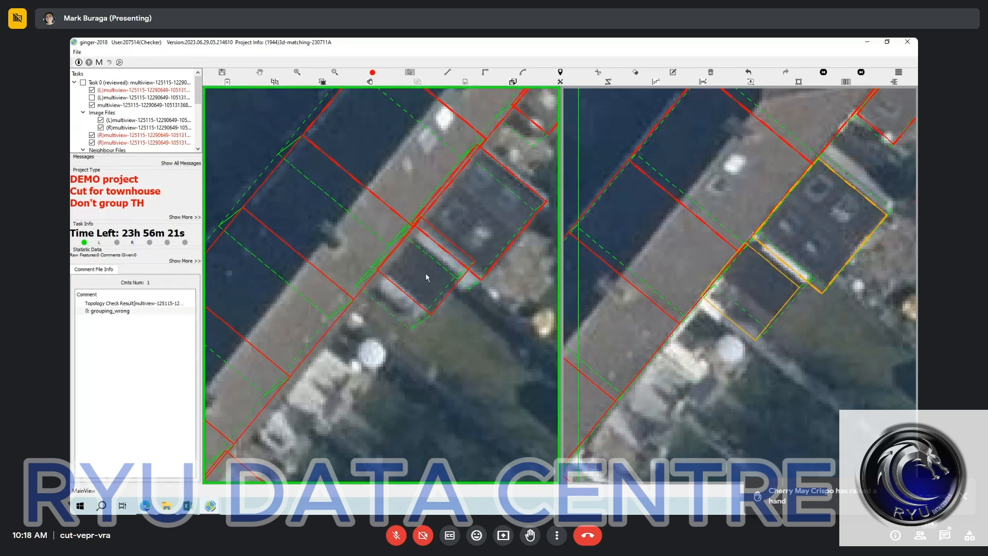
{"action": "left_click", "coordinate": [425, 282]}
{"action": "left_click_drag", "start_coordinate": [455, 243], "coordinate": [442, 262]}
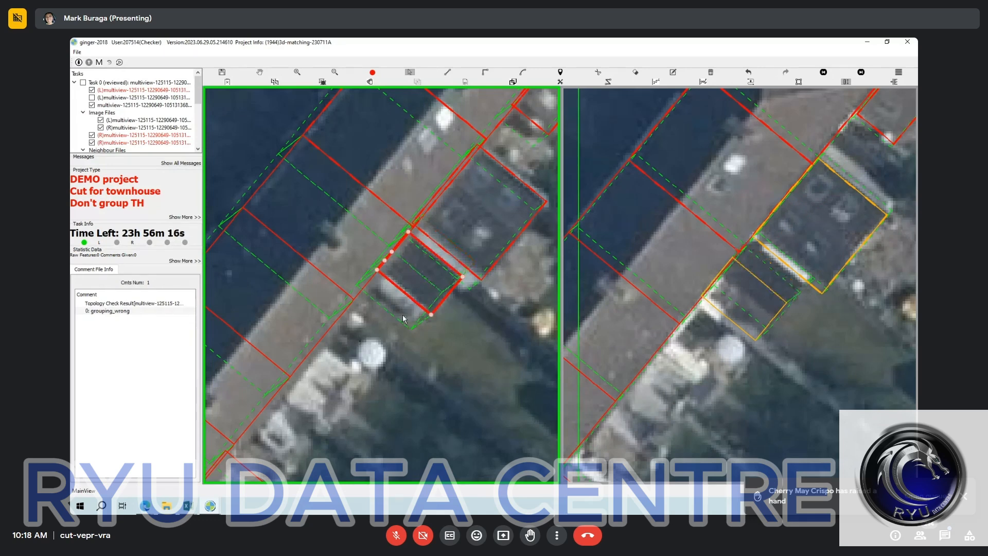
Match the small dark extension's outline to its roof in the comparison image, moving it northeast against the larger extension.
{"action": "left_click", "coordinate": [414, 269]}
{"action": "left_click", "coordinate": [402, 307]}
{"action": "scroll", "coordinate": [400, 302], "scroll_direction": "down", "scroll_amount": 5}
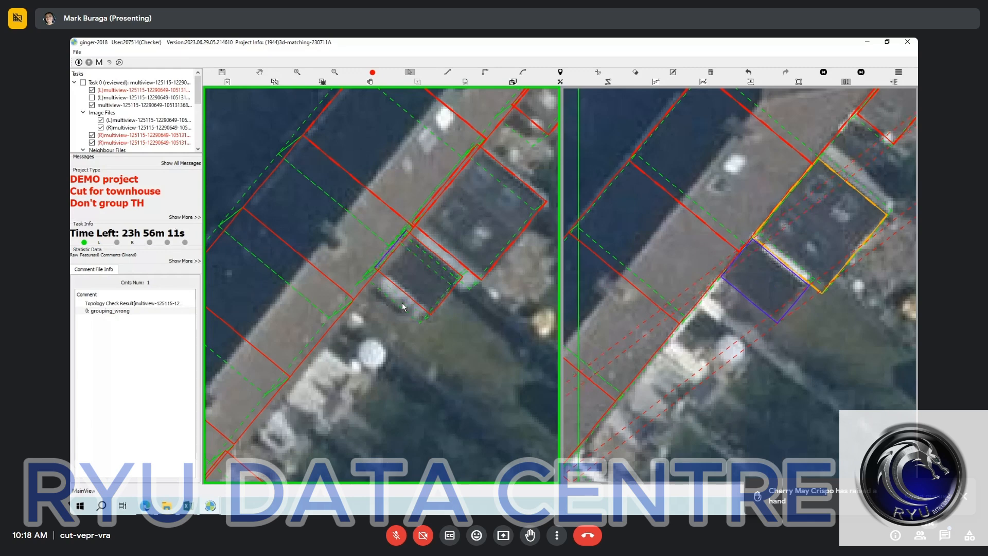
{"action": "scroll", "coordinate": [403, 304], "scroll_direction": "up", "scroll_amount": 1}
{"action": "left_click", "coordinate": [403, 304]}
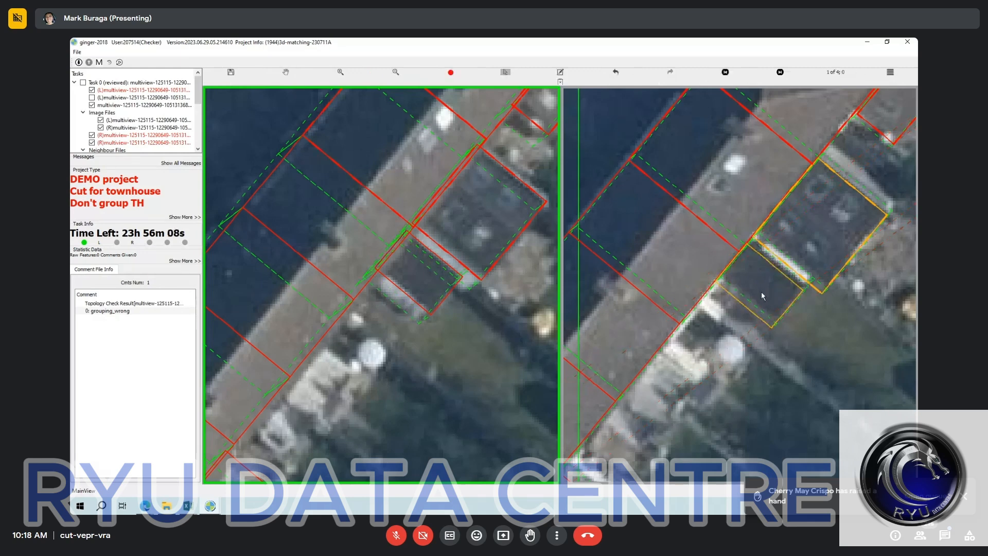
{"action": "left_click_drag", "start_coordinate": [761, 291], "coordinate": [768, 280]}
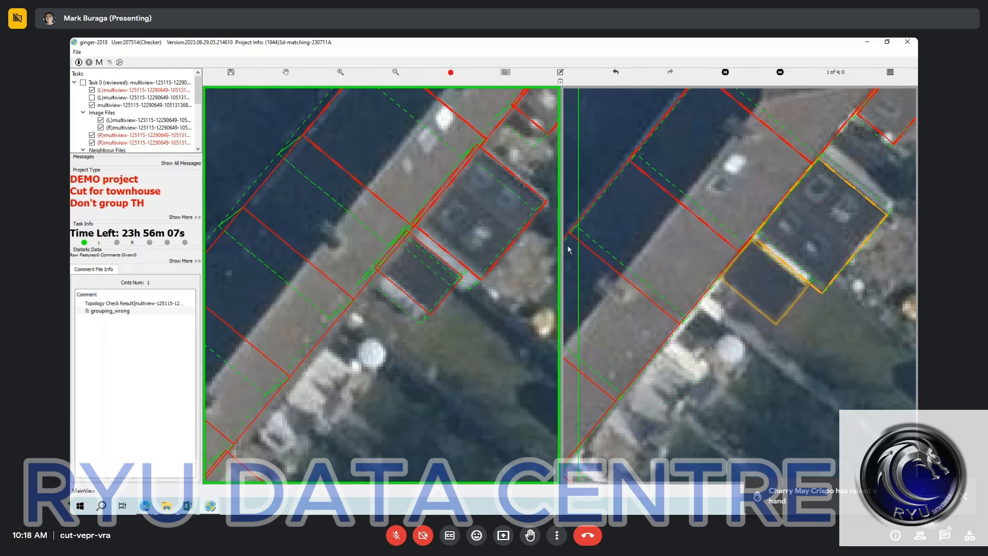
Group the small dark extension's outline with the adjoining third townhouse unit.
{"action": "left_click", "coordinate": [360, 264]}
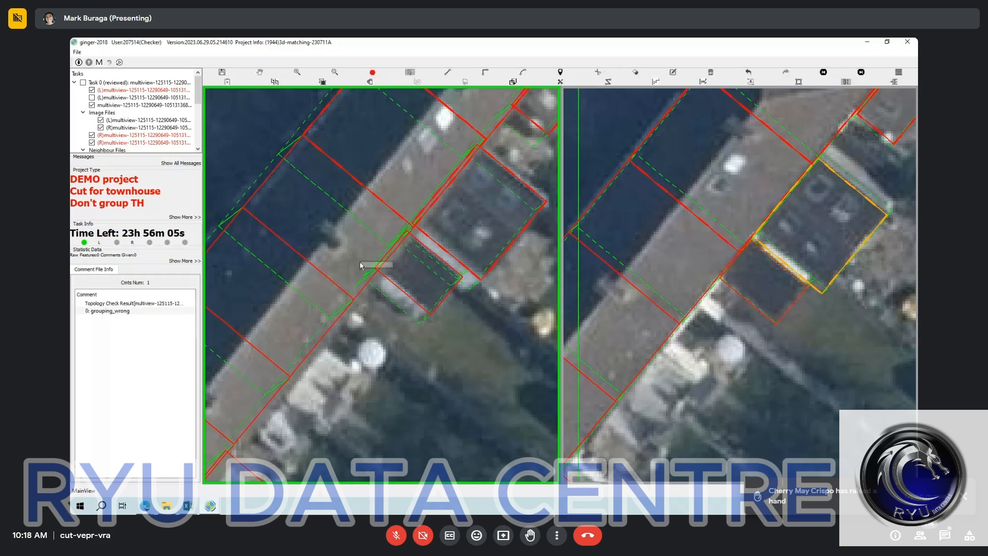
{"action": "left_click_drag", "start_coordinate": [360, 263], "coordinate": [368, 274]}
{"action": "key", "text": "Escape"}
Draw a rectangular outline around the white-roofed rear extension farther southwest along the terrace's southeast side.
{"action": "scroll", "coordinate": [372, 335], "scroll_direction": "down", "scroll_amount": 1}
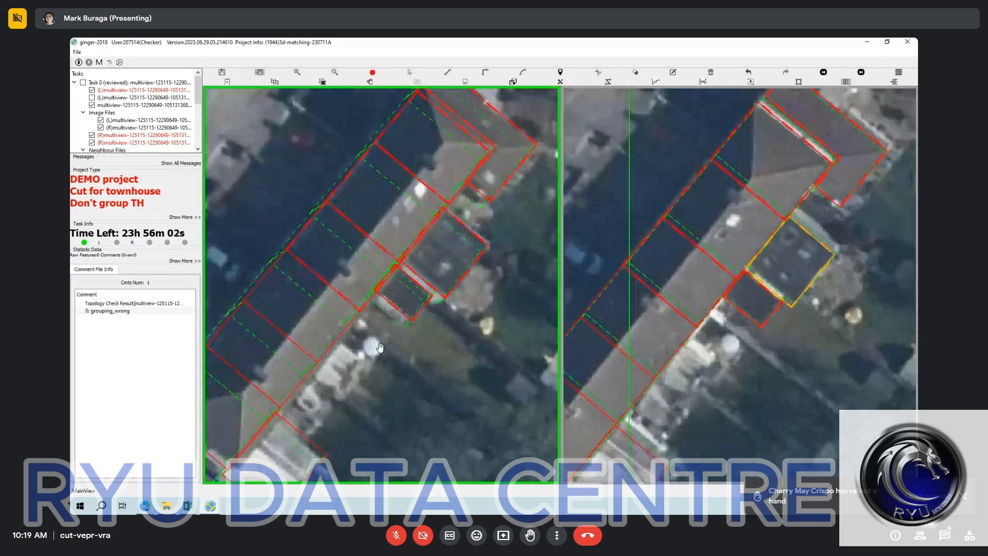
{"action": "left_click_drag", "start_coordinate": [380, 348], "coordinate": [443, 283]}
{"action": "scroll", "coordinate": [449, 260], "scroll_direction": "up", "scroll_amount": 1}
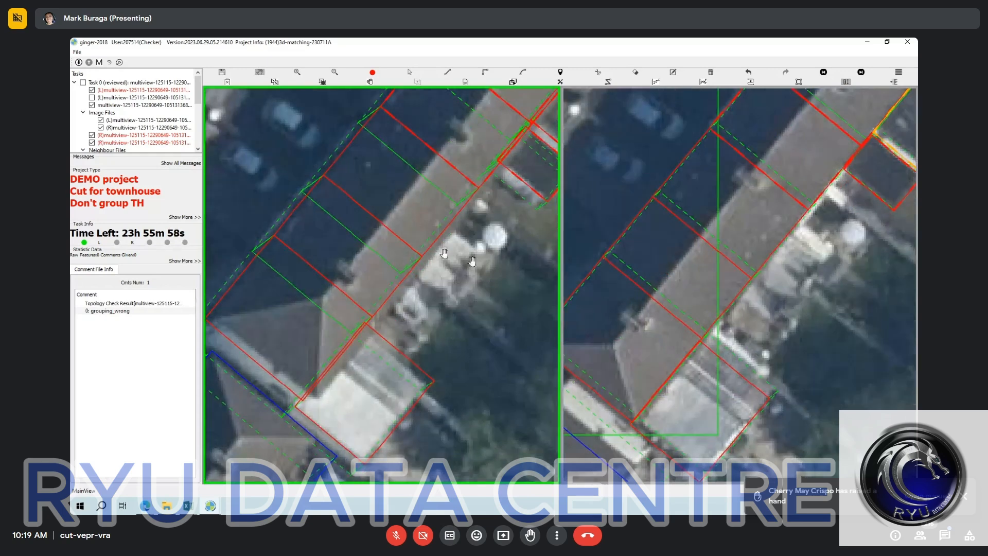
{"action": "key", "text": "r"}
{"action": "scroll", "coordinate": [401, 269], "scroll_direction": "up", "scroll_amount": 1}
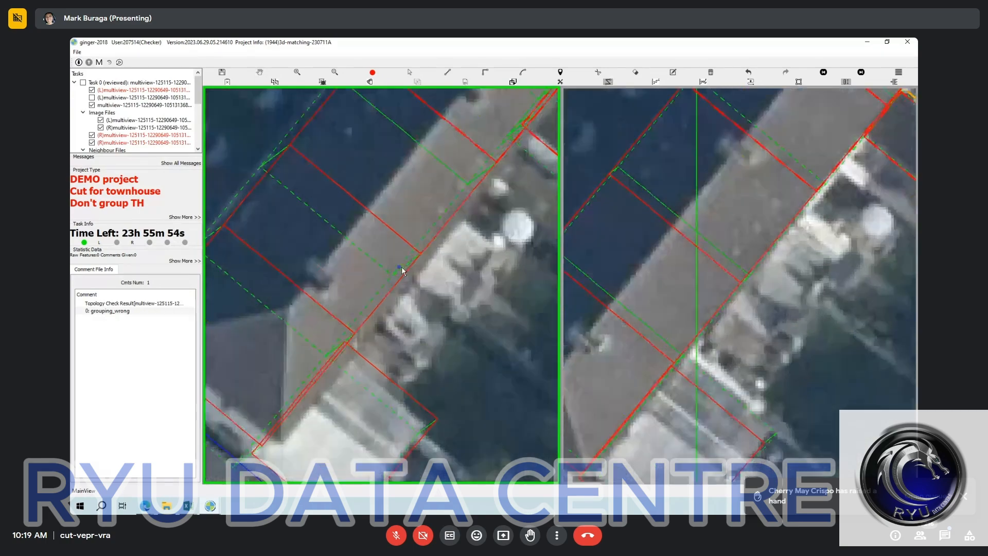
{"action": "left_click", "coordinate": [403, 267]}
{"action": "left_click", "coordinate": [451, 210]}
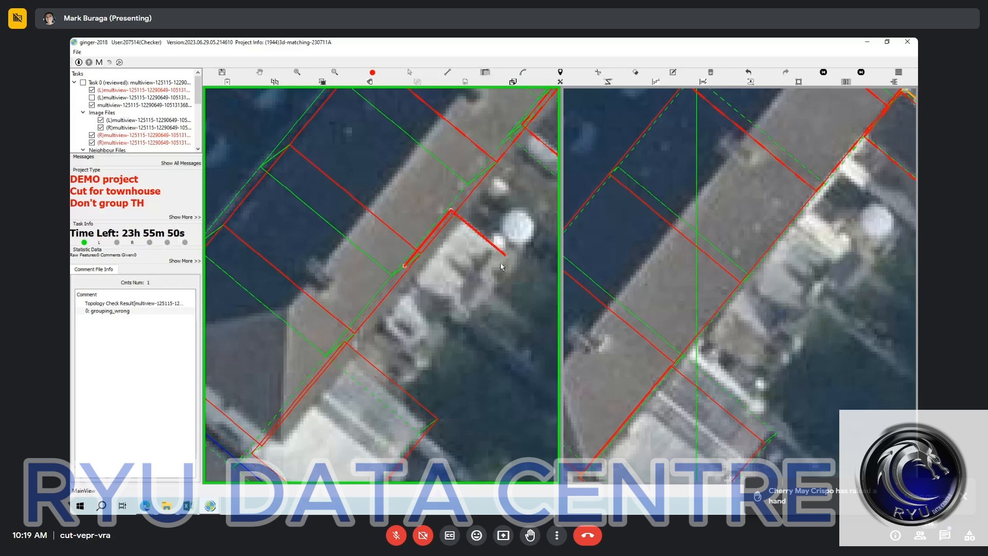
{"action": "left_click", "coordinate": [501, 260]}
{"action": "left_click", "coordinate": [458, 309]}
{"action": "left_click", "coordinate": [407, 266]}
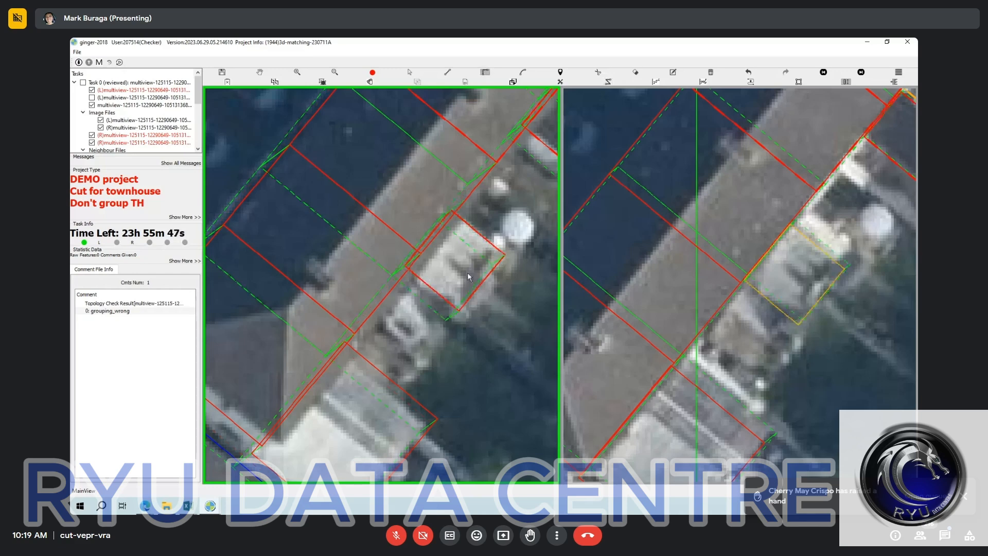
{"action": "key", "text": "Escape"}
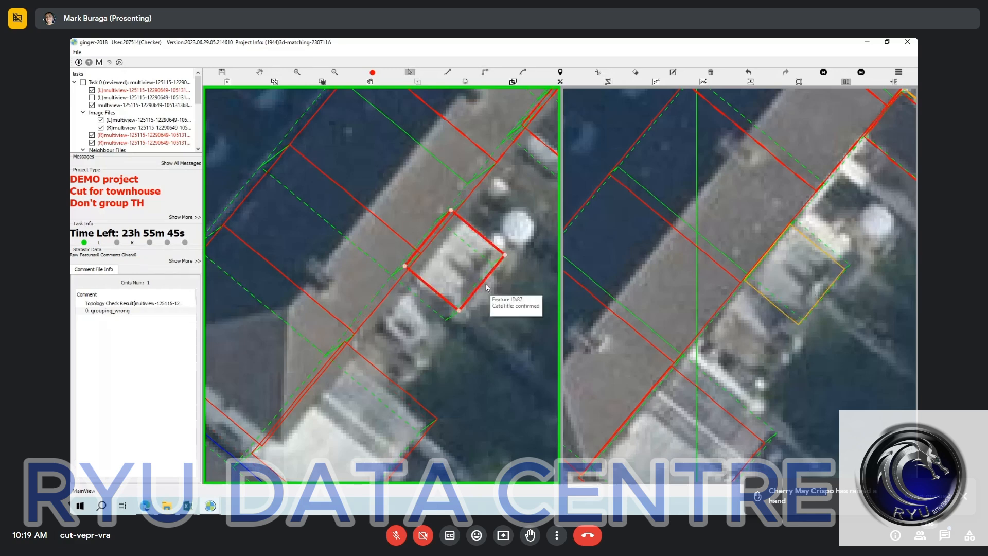
Pull the southeast edge of the white-roofed extension's outline slightly inward to fit the roof.
{"action": "left_click_drag", "start_coordinate": [487, 287], "coordinate": [481, 284]}
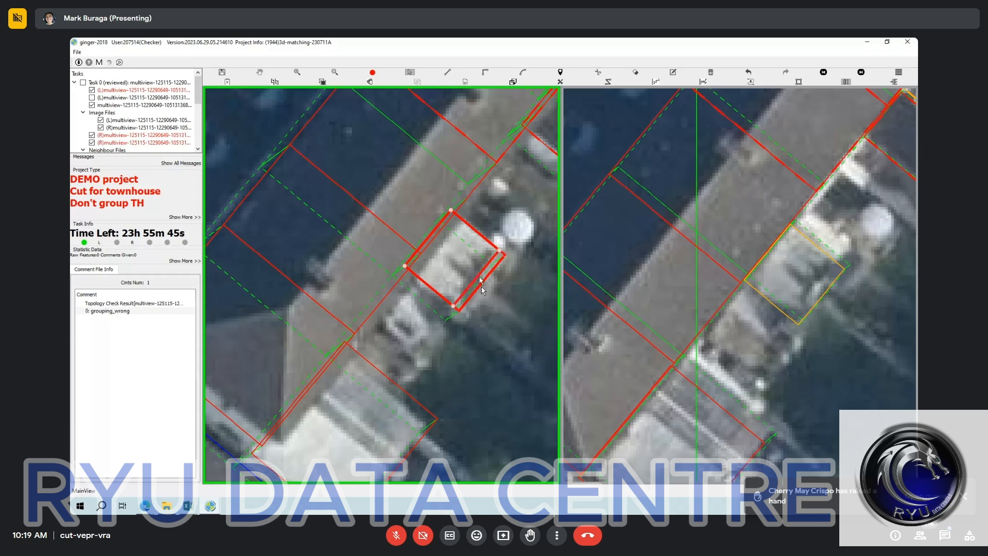
{"action": "scroll", "coordinate": [480, 285], "scroll_direction": "down", "scroll_amount": 2}
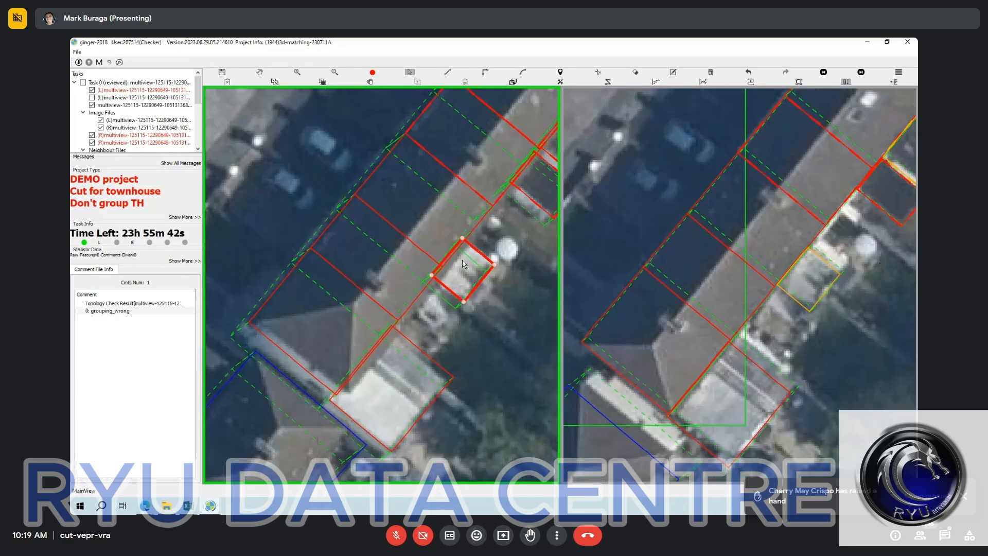
{"action": "left_click_drag", "start_coordinate": [462, 264], "coordinate": [468, 264]}
{"action": "key", "text": "ctrl+z"}
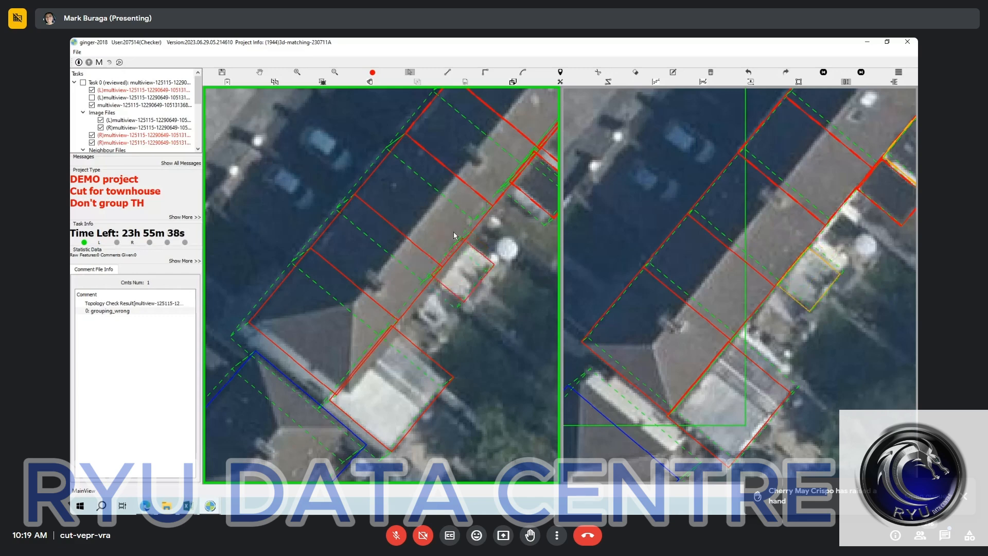
Examine how the terrace's townhouse units are grouped with their extensions, from the southwest end unit to the northeast ones.
{"action": "left_click", "coordinate": [365, 391]}
{"action": "scroll", "coordinate": [366, 391], "scroll_direction": "down", "scroll_amount": 1}
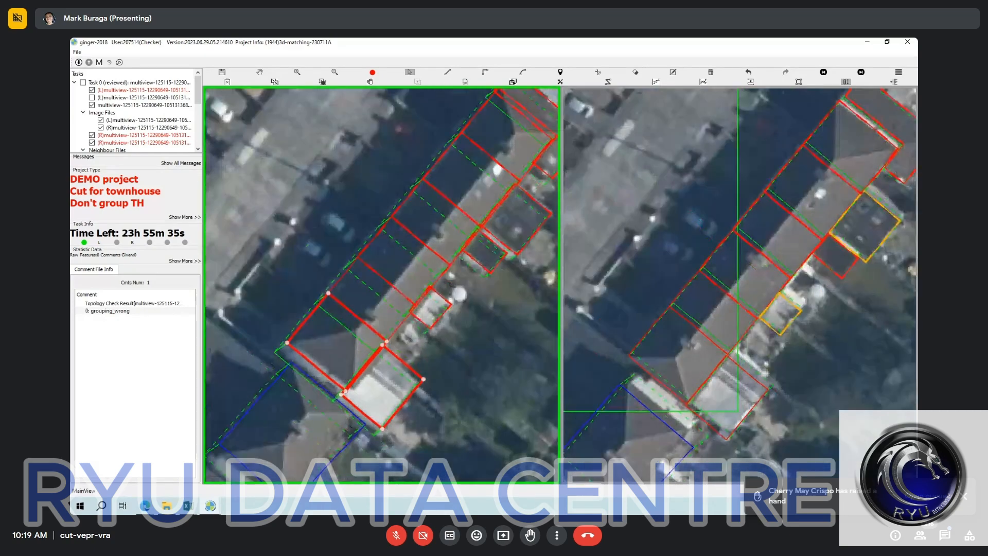
{"action": "left_click", "coordinate": [419, 340]}
{"action": "left_click_drag", "start_coordinate": [419, 340], "coordinate": [361, 402]}
{"action": "left_click", "coordinate": [467, 177]}
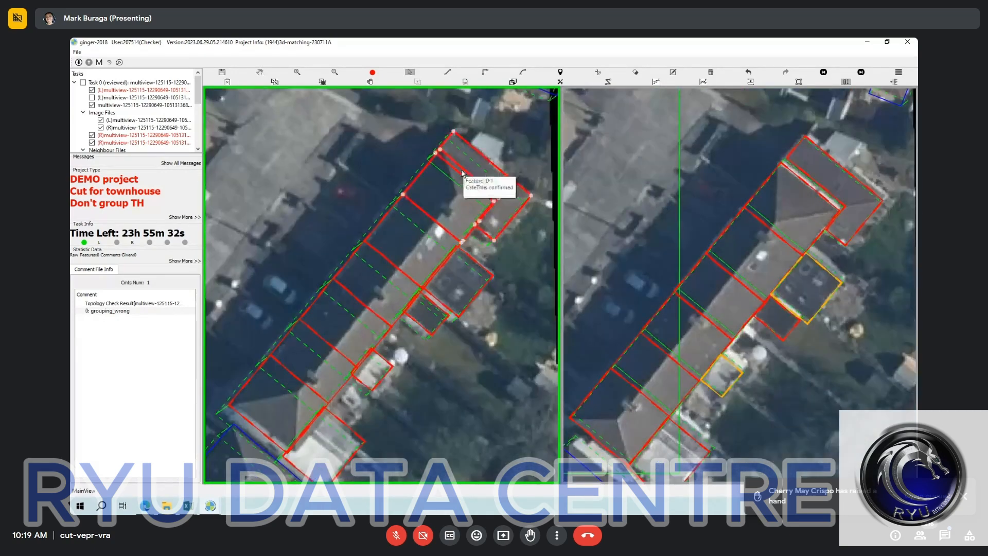
{"action": "left_click_drag", "start_coordinate": [376, 218], "coordinate": [391, 232]}
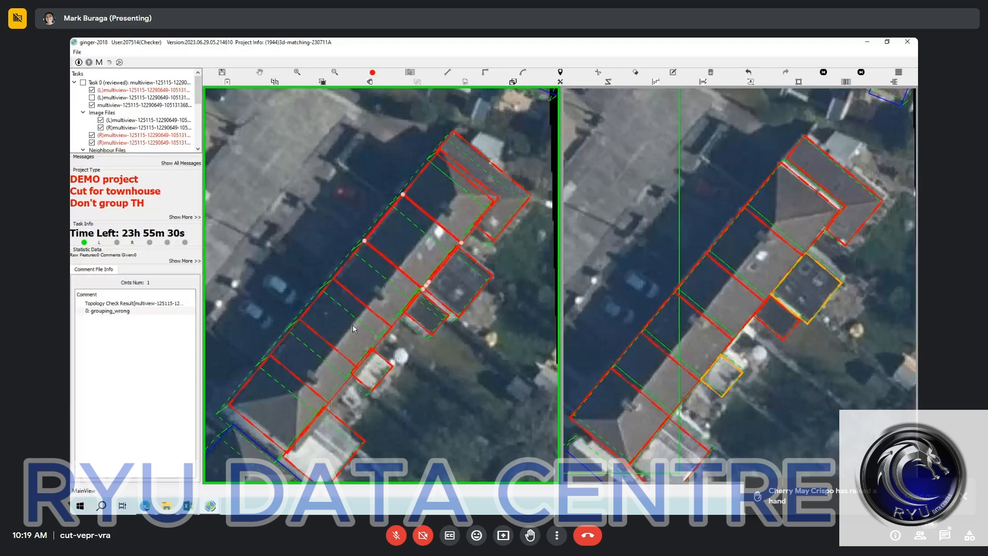
{"action": "key", "text": "Escape"}
Go through all four comparison images in turn and confirm the outlines of both terraces.
{"action": "scroll", "coordinate": [325, 361], "scroll_direction": "down", "scroll_amount": 3}
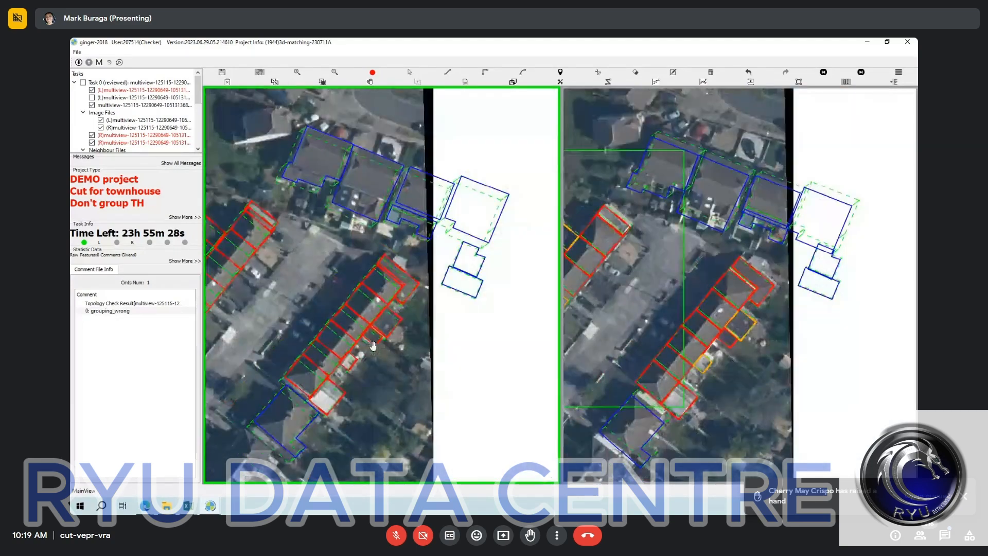
{"action": "left_click_drag", "start_coordinate": [385, 381], "coordinate": [413, 369]}
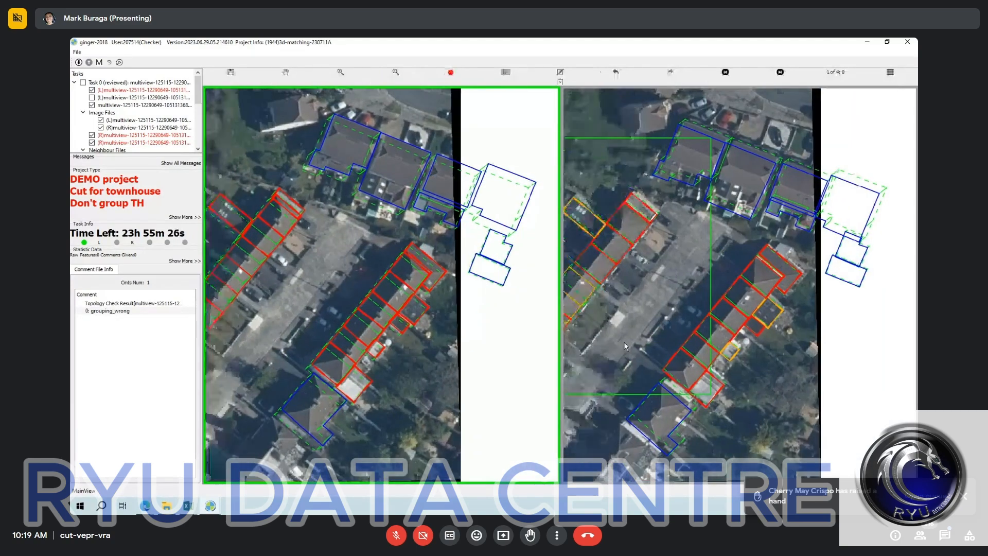
{"action": "left_click", "coordinate": [624, 346]}
{"action": "key", "text": "Right"}
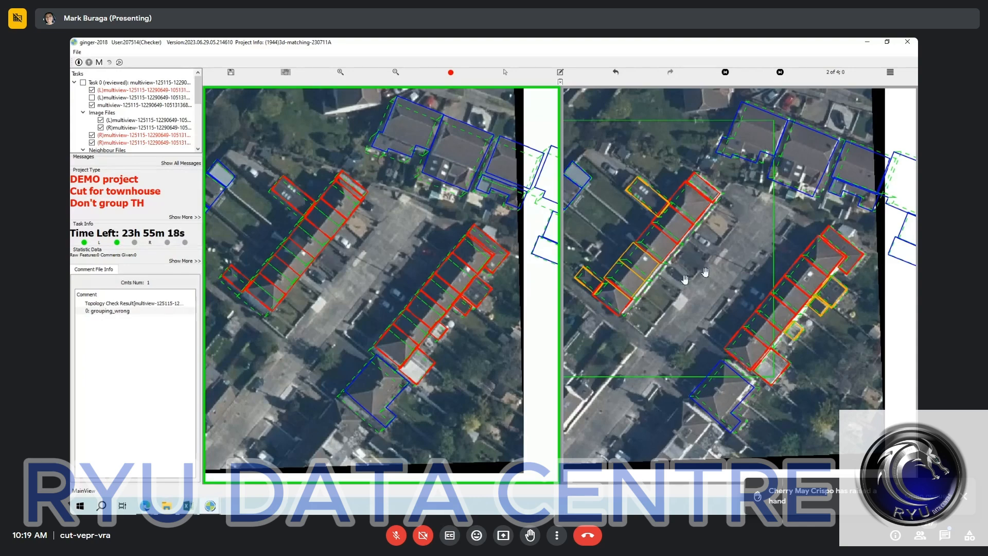
{"action": "key", "text": "Page_Down"}
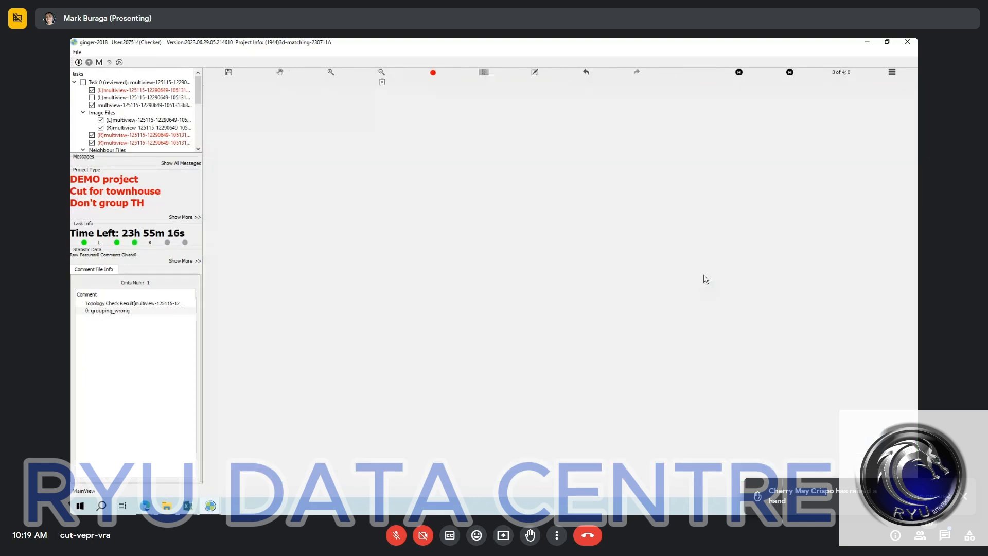
{"action": "key", "text": "Page_Down"}
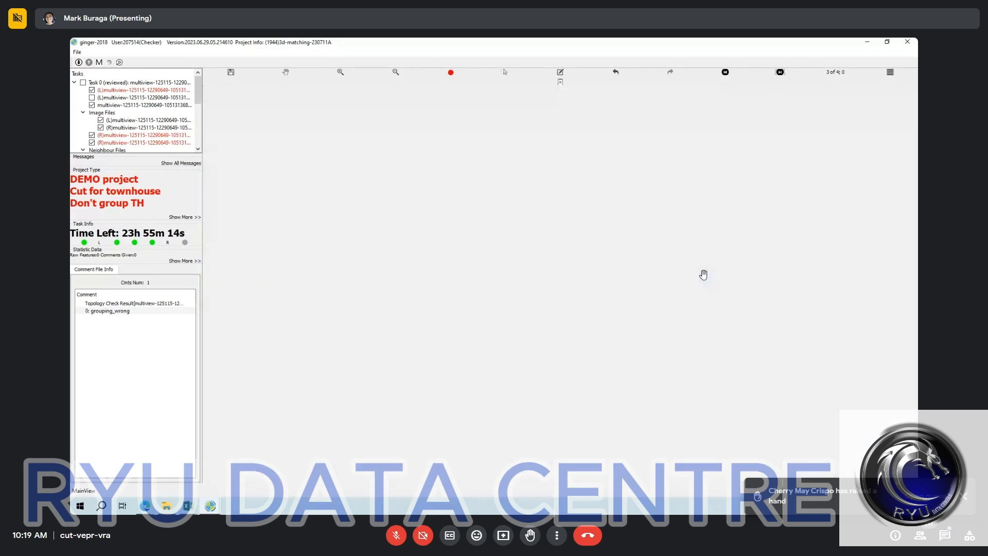
{"action": "key", "text": "Page_Down"}
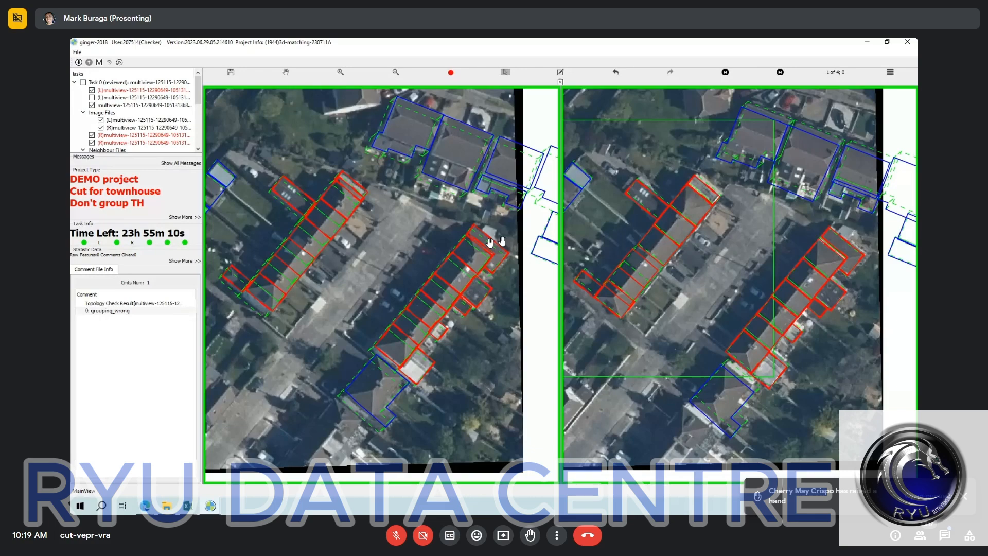
Draw a rectangular outline around the small light-roofed extension at the northeast end of the southeastern terrace.
{"action": "left_click_drag", "start_coordinate": [490, 241], "coordinate": [323, 323]}
{"action": "scroll", "coordinate": [355, 314], "scroll_direction": "up", "scroll_amount": 3}
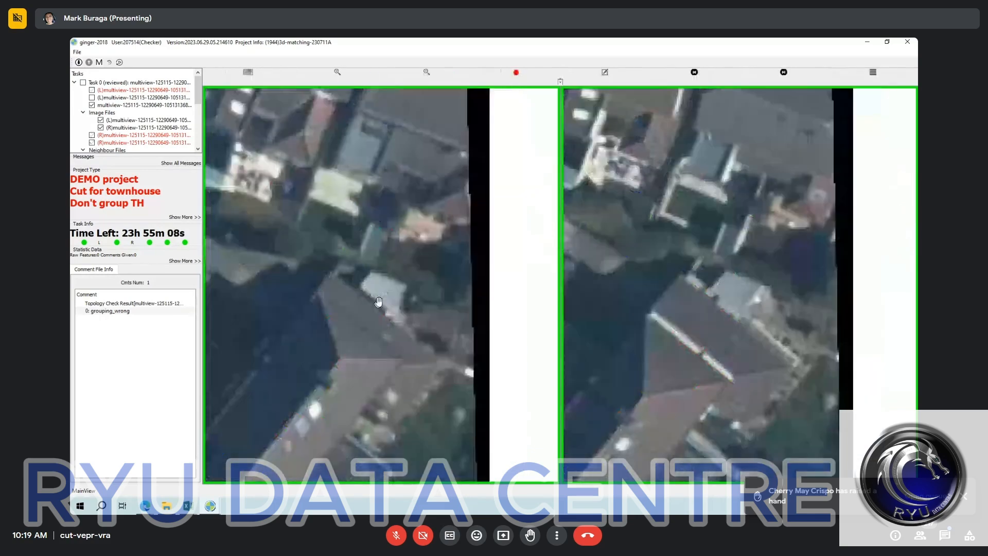
{"action": "scroll", "coordinate": [356, 284], "scroll_direction": "up", "scroll_amount": 1}
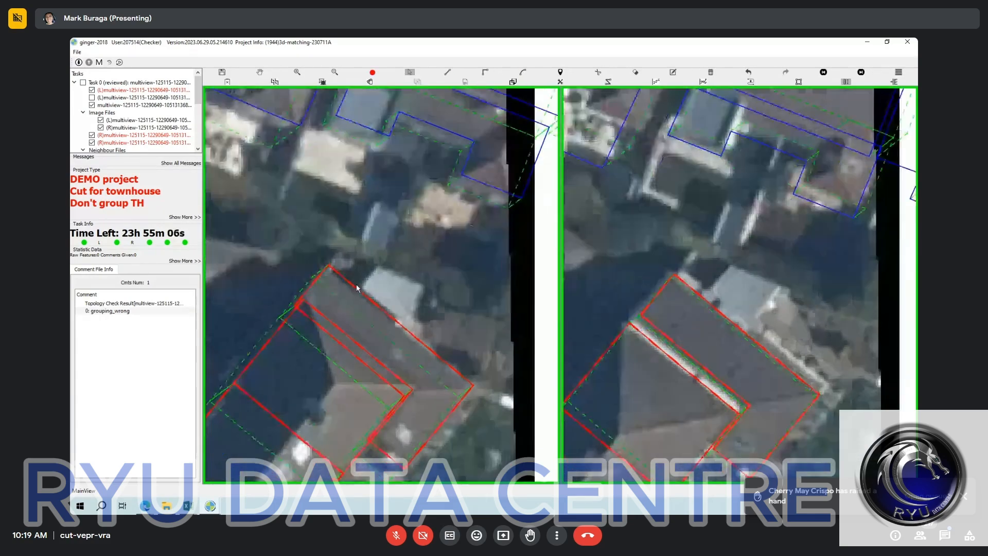
{"action": "left_click", "coordinate": [399, 323]}
{"action": "left_click", "coordinate": [426, 288]}
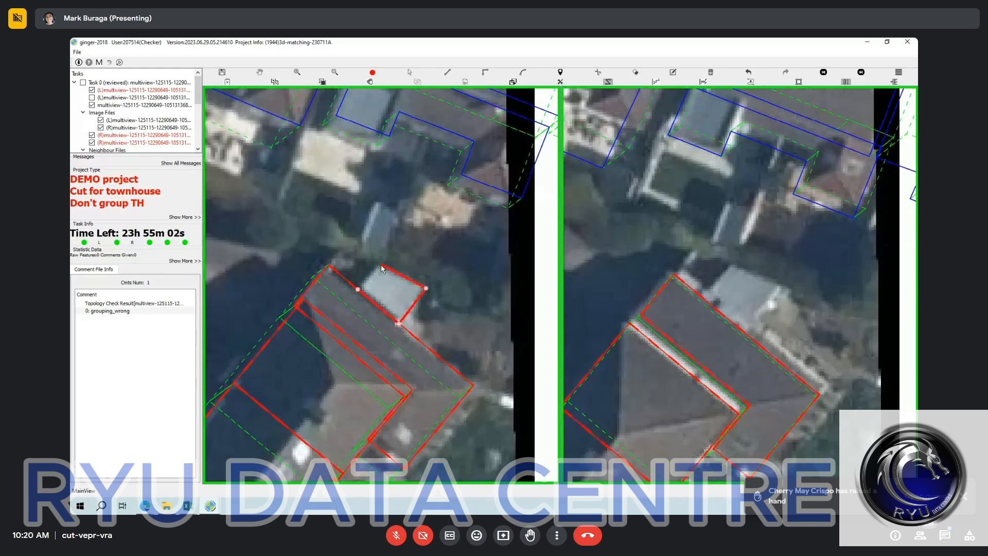
{"action": "left_click", "coordinate": [381, 265]}
{"action": "right_click", "coordinate": [396, 287]}
{"action": "scroll", "coordinate": [396, 287], "scroll_direction": "down", "scroll_amount": 2}
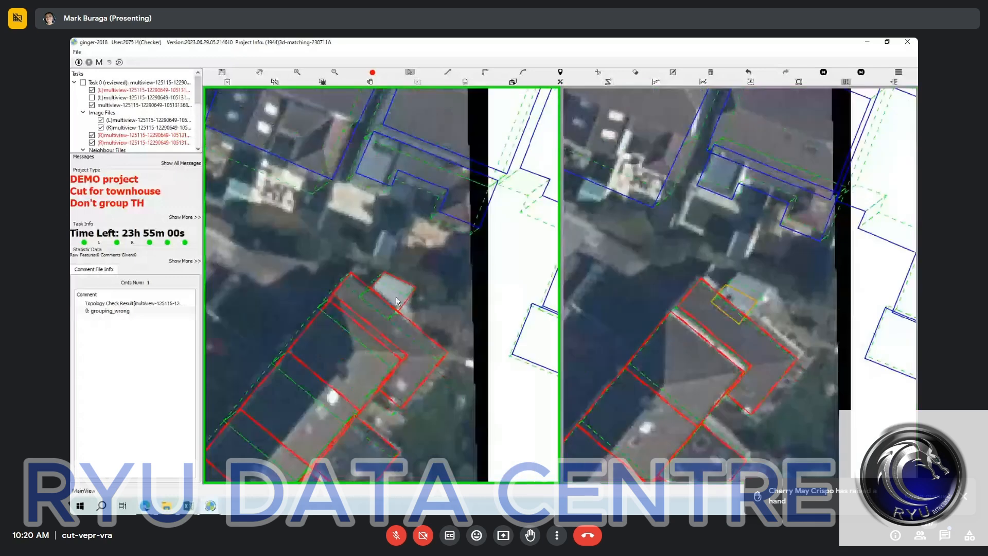
Shift the new extension's matched outline onto its light roof in the first comparison image and check its fit.
{"action": "left_click", "coordinate": [408, 293]}
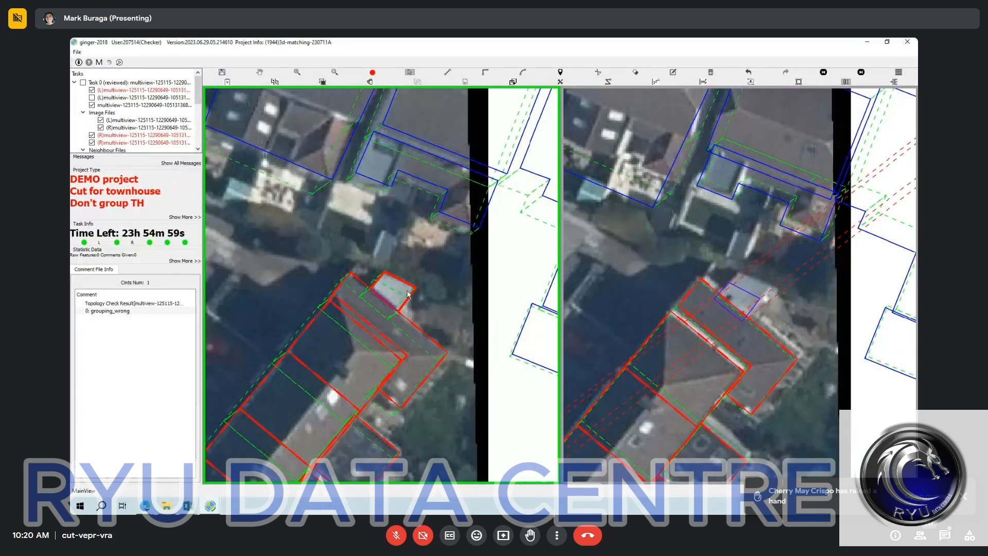
{"action": "left_click_drag", "start_coordinate": [408, 293], "coordinate": [431, 340]}
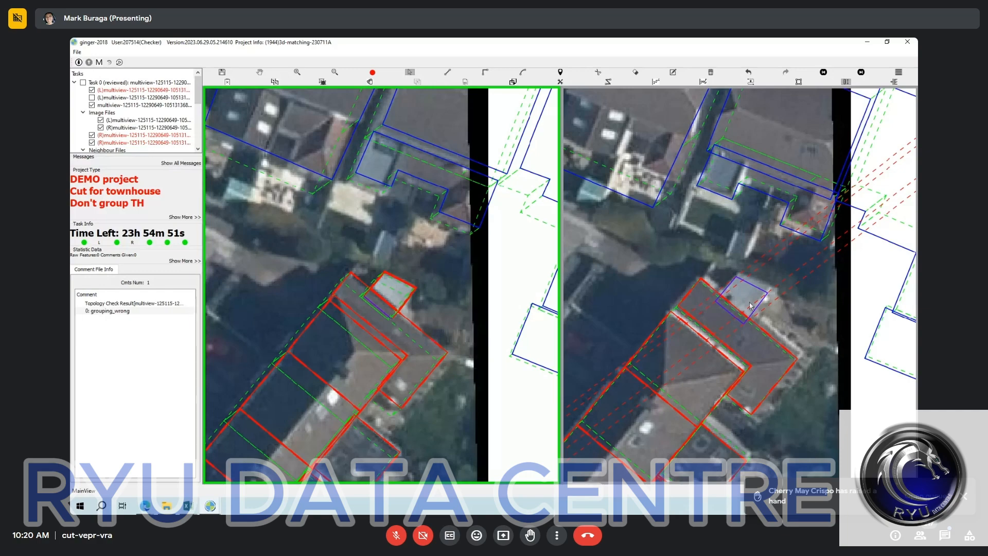
{"action": "left_click_drag", "start_coordinate": [750, 302], "coordinate": [753, 298]}
{"action": "key", "text": "space"}
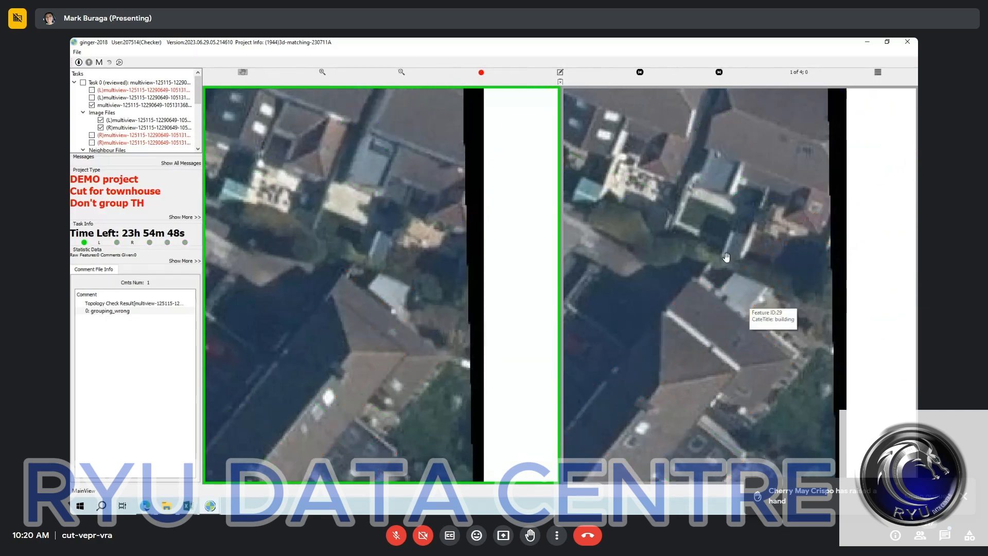
{"action": "key", "text": "space"}
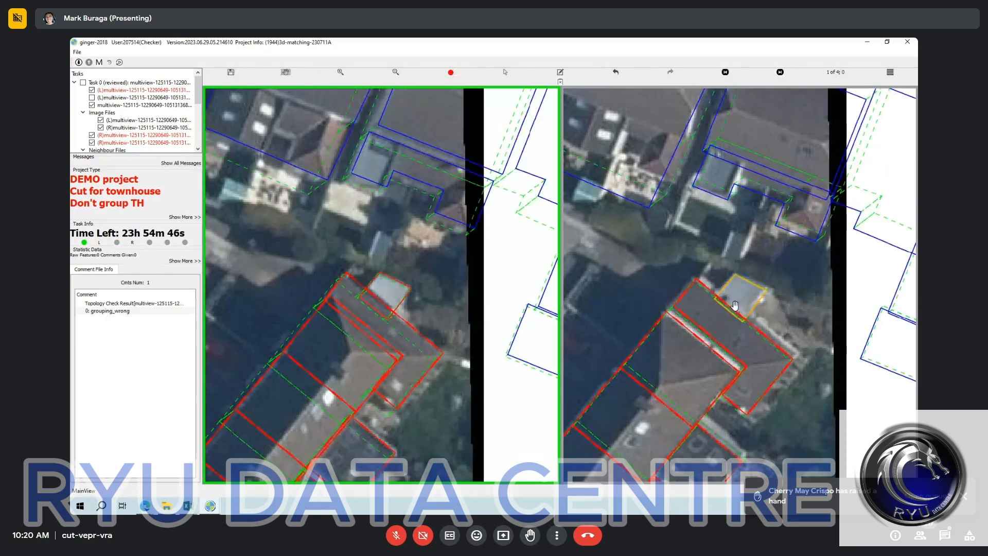
Group the light-roofed extension with the adjoining end unit and confirm its outline in all four comparison images.
{"action": "left_click", "coordinate": [386, 311]}
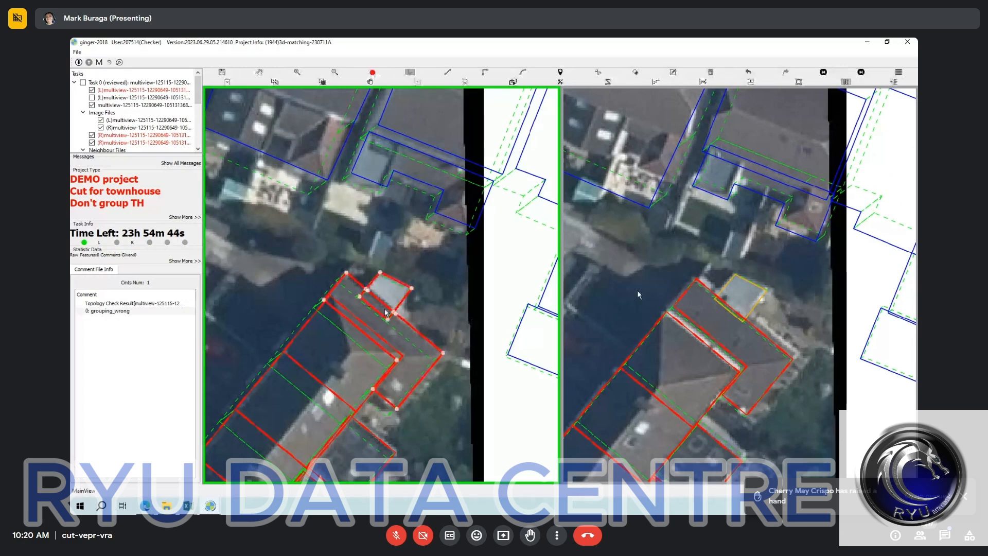
{"action": "left_click", "coordinate": [757, 282]}
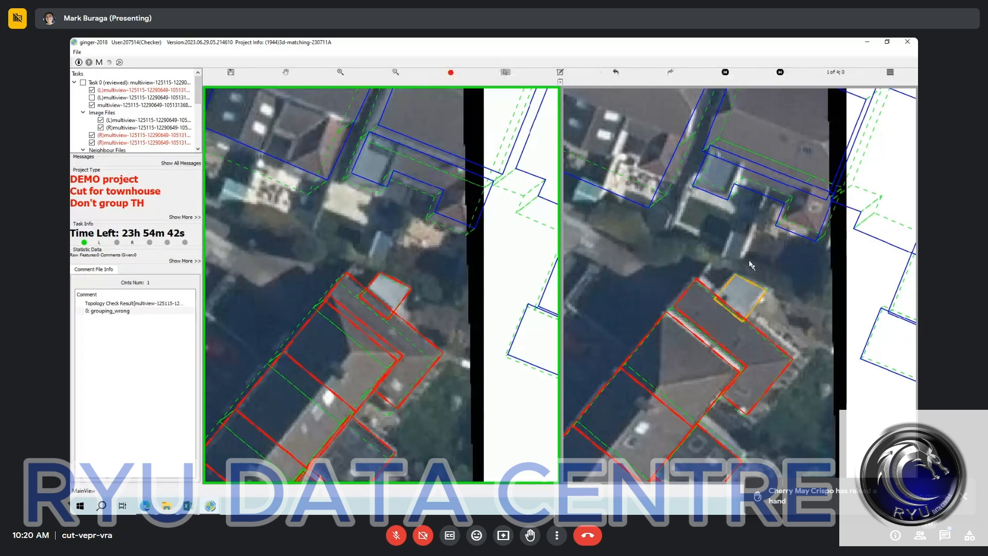
{"action": "key", "text": "Right"}
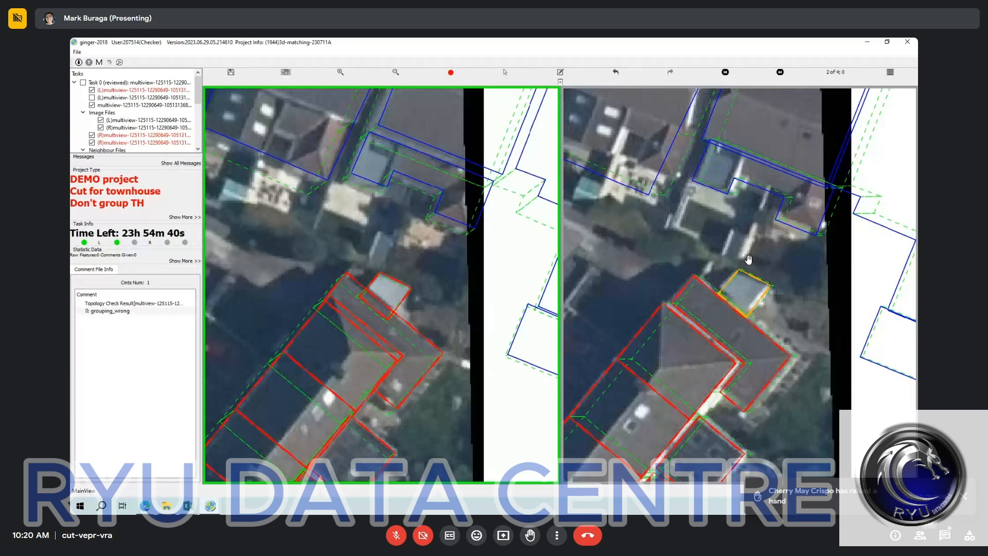
{"action": "left_click", "coordinate": [748, 259]}
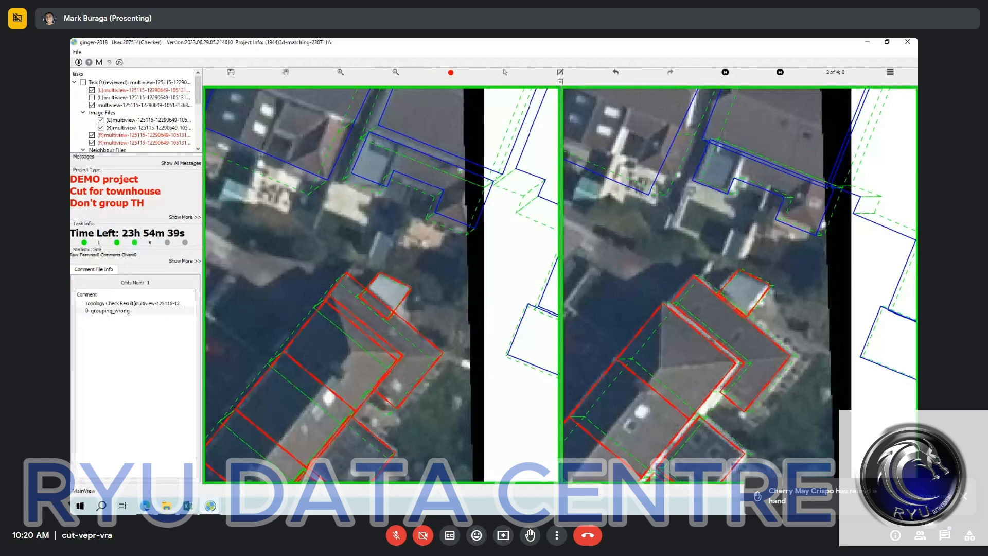
{"action": "key", "text": "Right"}
{"action": "key", "text": "Right"}
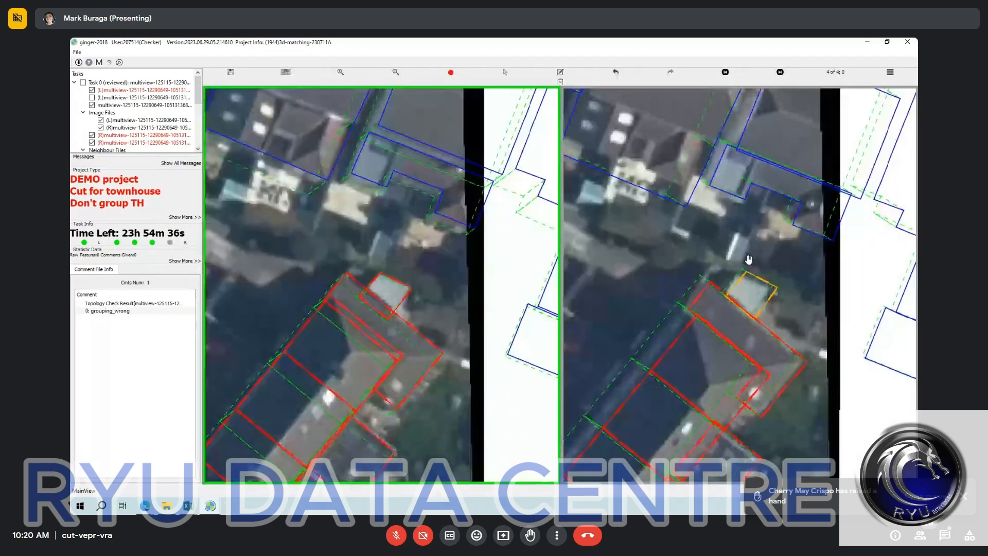
{"action": "key", "text": "Right"}
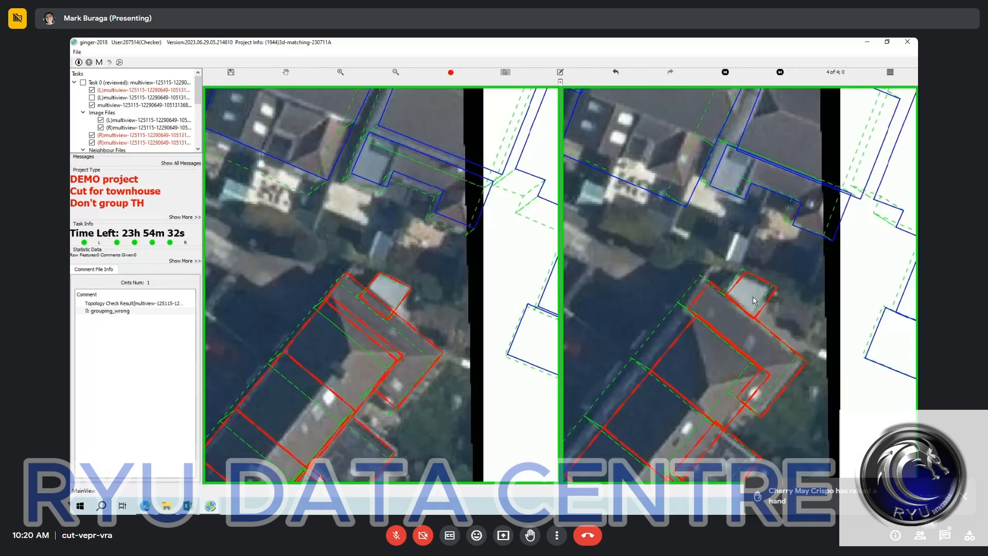
Run the topology check on the outlines of both terraces.
{"action": "scroll", "coordinate": [746, 297], "scroll_direction": "down", "scroll_amount": 1}
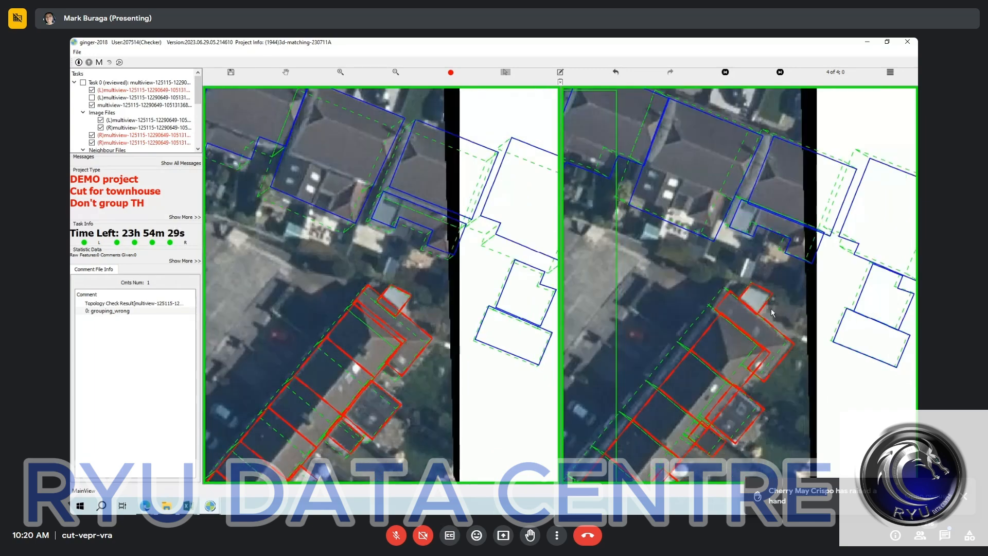
{"action": "scroll", "coordinate": [772, 312], "scroll_direction": "down", "scroll_amount": 3}
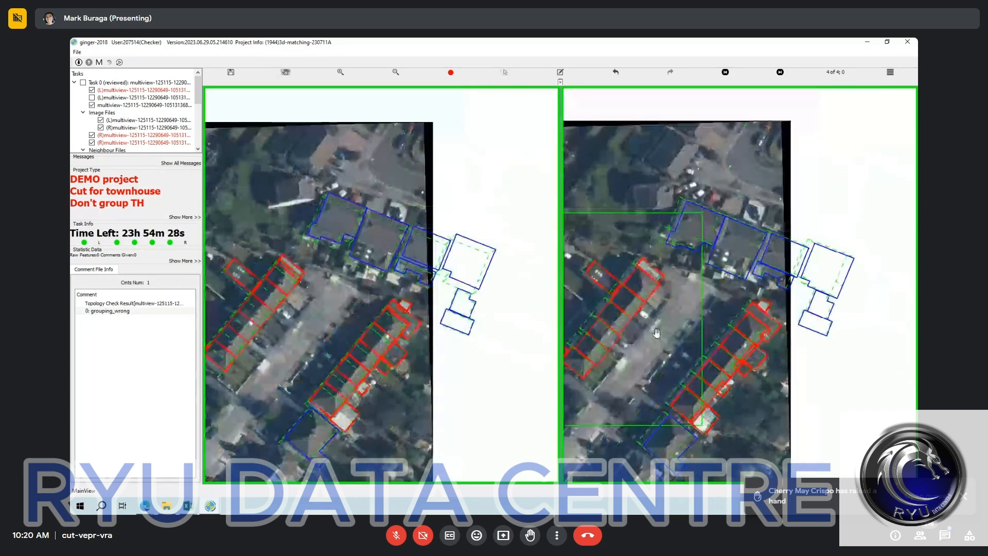
{"action": "scroll", "coordinate": [746, 273], "scroll_direction": "down", "scroll_amount": 3}
{"action": "left_click_drag", "start_coordinate": [747, 273], "coordinate": [711, 315]}
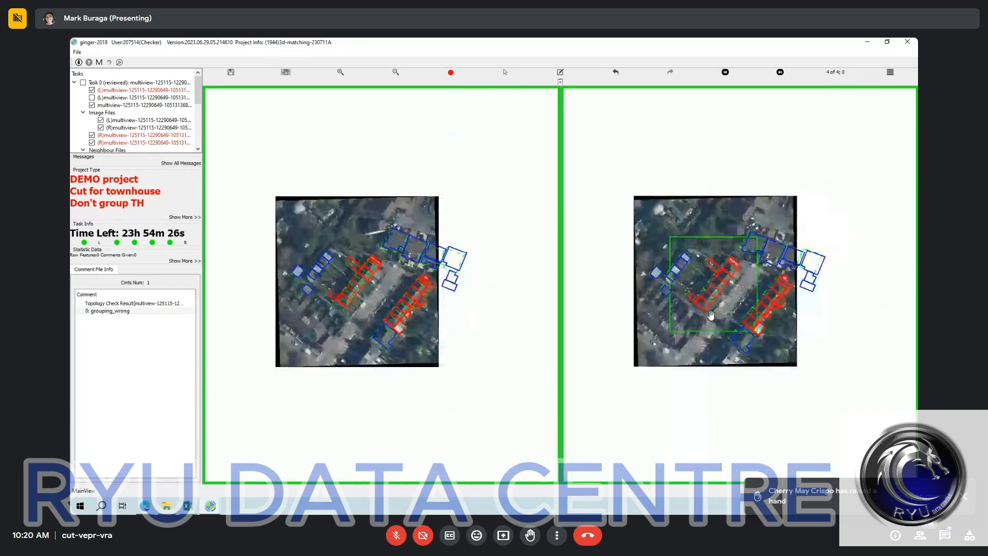
{"action": "scroll", "coordinate": [352, 271], "scroll_direction": "up", "scroll_amount": 3}
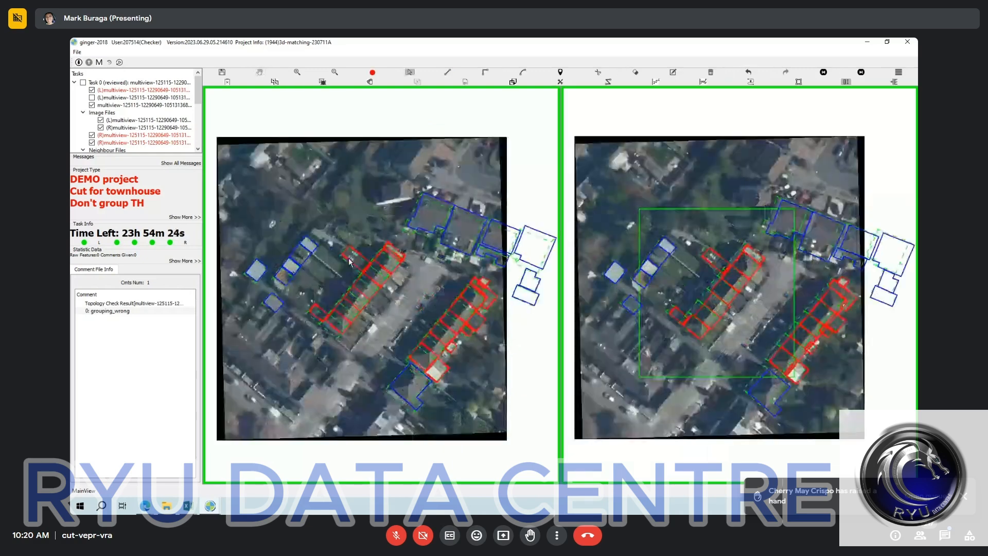
{"action": "left_click", "coordinate": [346, 261]}
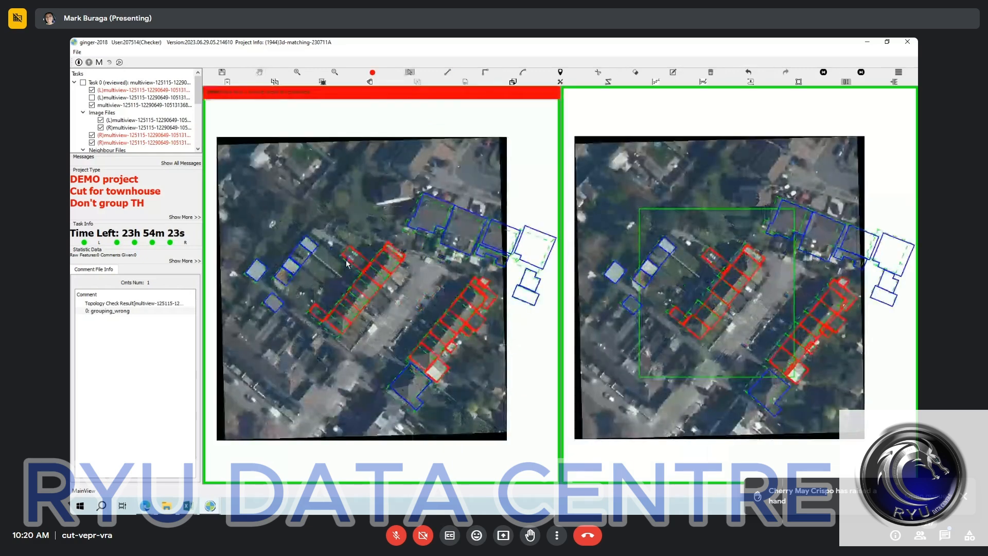
{"action": "key", "text": "Escape"}
{"action": "left_click_drag", "start_coordinate": [403, 309], "coordinate": [399, 315]}
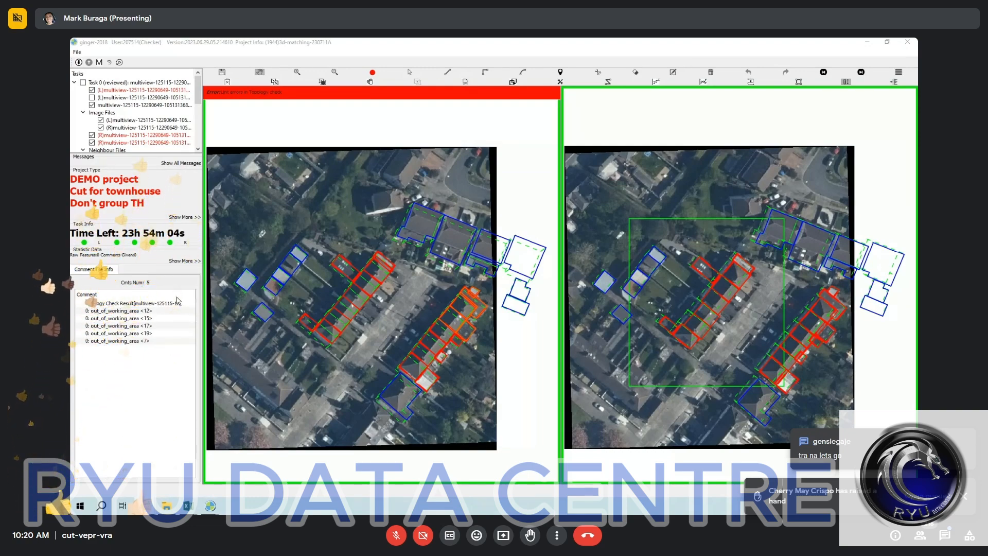
{"action": "left_click", "coordinate": [410, 308]}
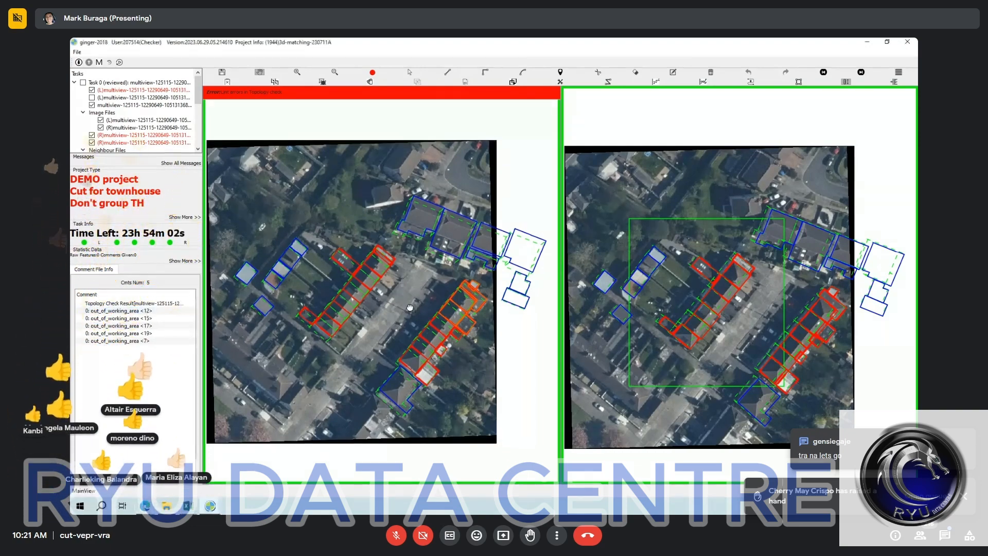
Locate the out_of_working_area <12> error in the image and show the second left multiview layer with the working-area boundary.
{"action": "double_click", "coordinate": [119, 311]}
{"action": "scroll", "coordinate": [444, 282], "scroll_direction": "down", "scroll_amount": 1}
{"action": "scroll", "coordinate": [444, 282], "scroll_direction": "down", "scroll_amount": 1}
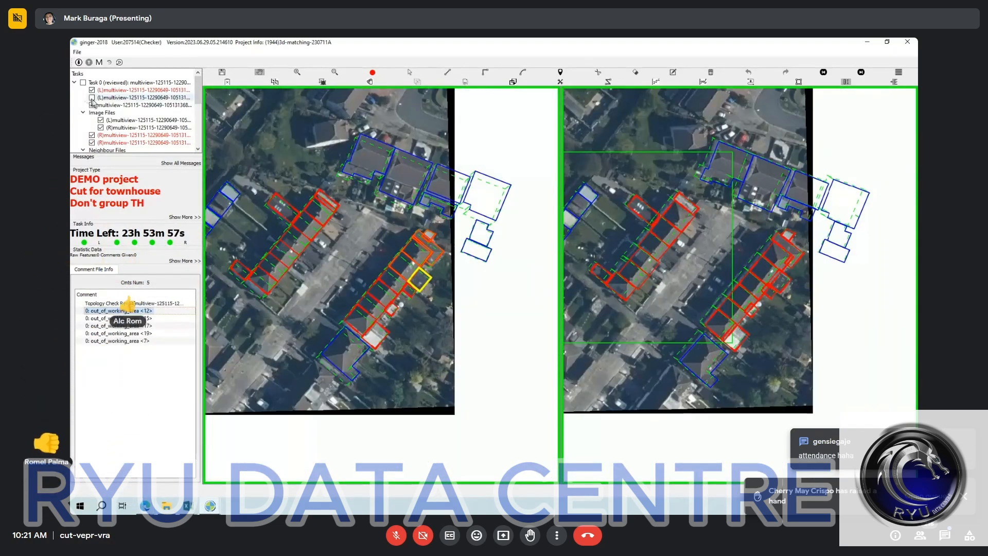
{"action": "left_click", "coordinate": [92, 98]}
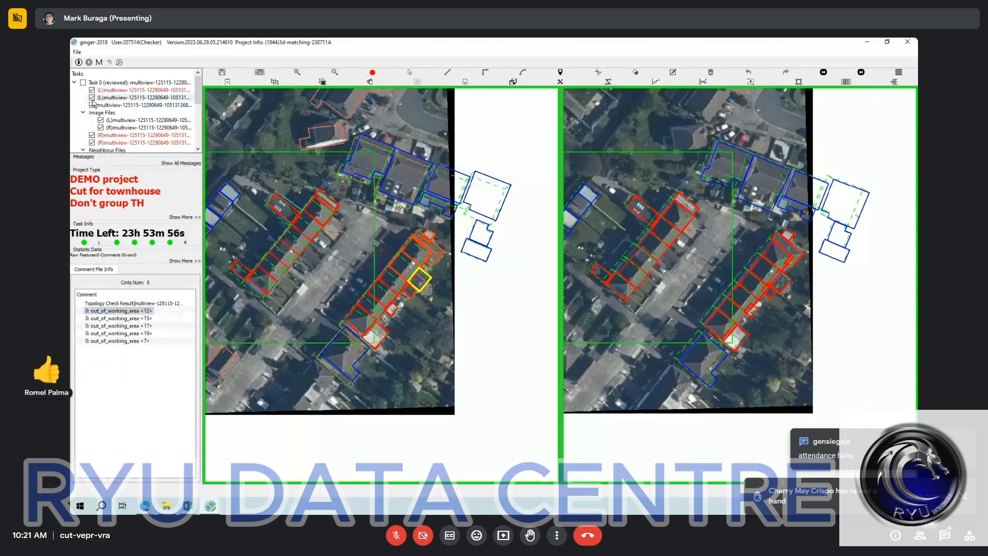
Delete all drawn outlines of the southeastern terrace and its extensions that extend beyond the working area.
{"action": "left_click_drag", "start_coordinate": [337, 221], "coordinate": [453, 369]}
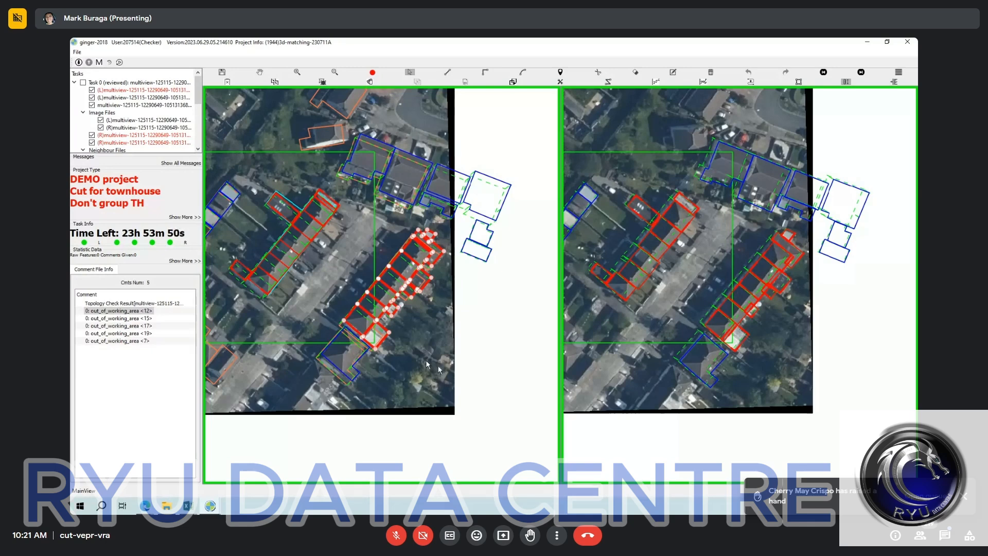
{"action": "key", "text": "ctrl+s"}
{"action": "key", "text": "Return"}
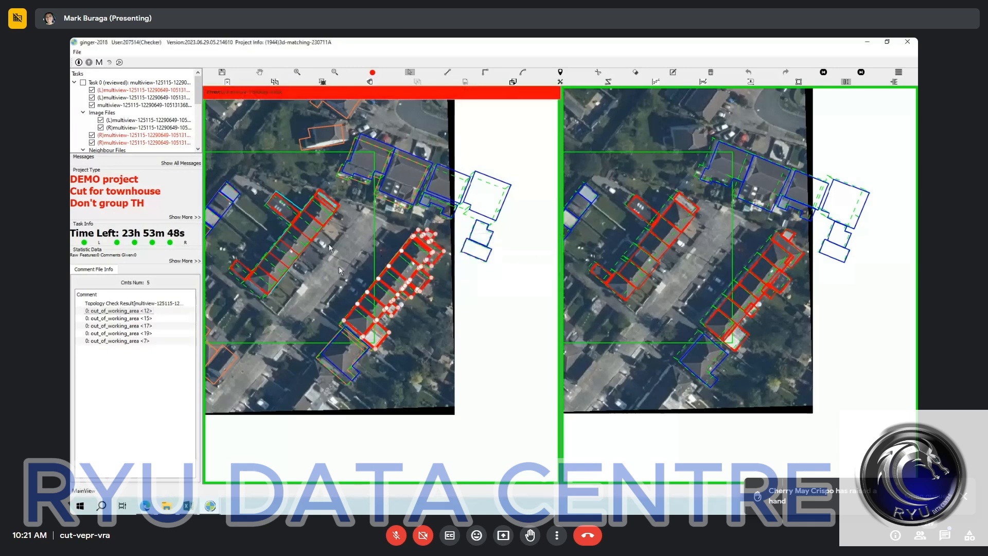
{"action": "left_click_drag", "start_coordinate": [328, 226], "coordinate": [450, 355]}
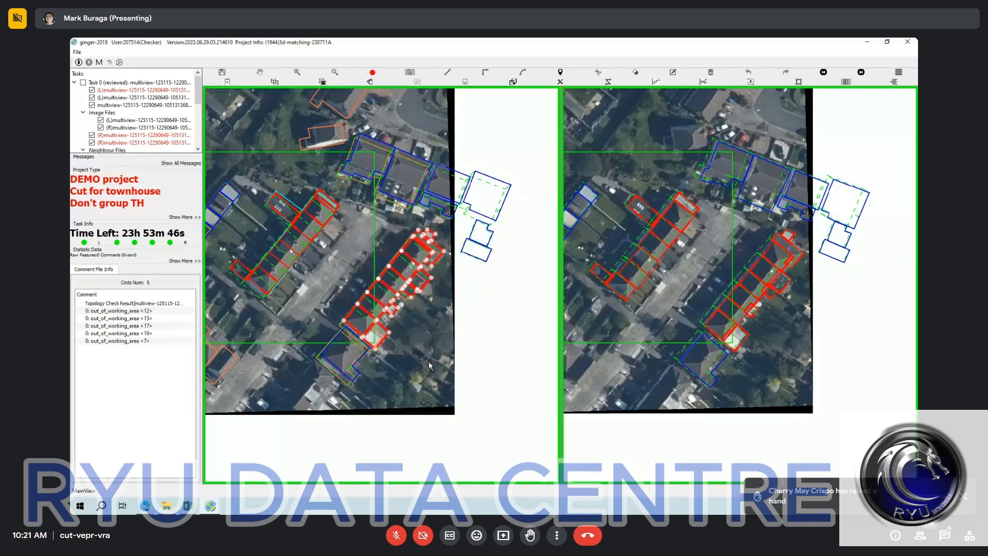
{"action": "key", "text": "Delete"}
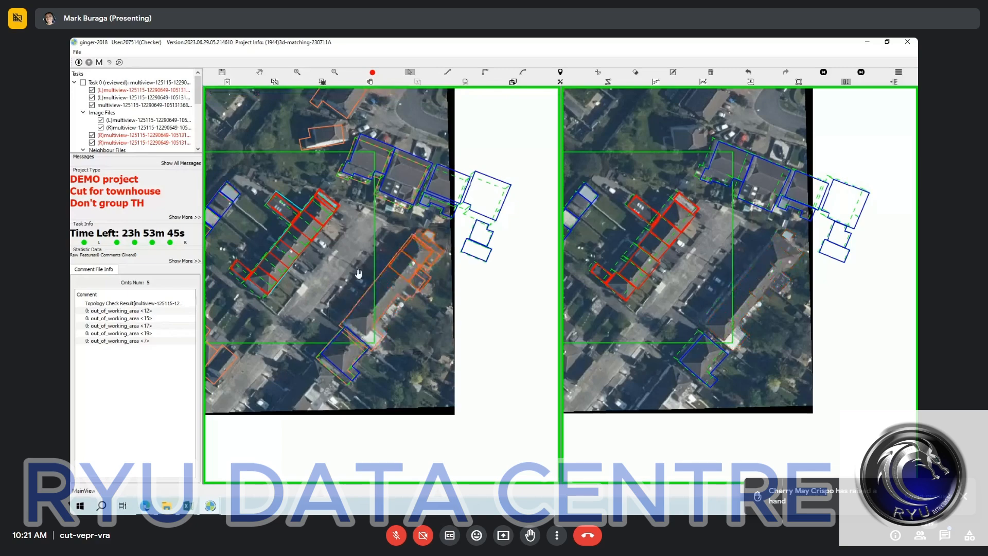
{"action": "key", "text": "h"}
{"action": "left_click_drag", "start_coordinate": [288, 231], "coordinate": [397, 252]}
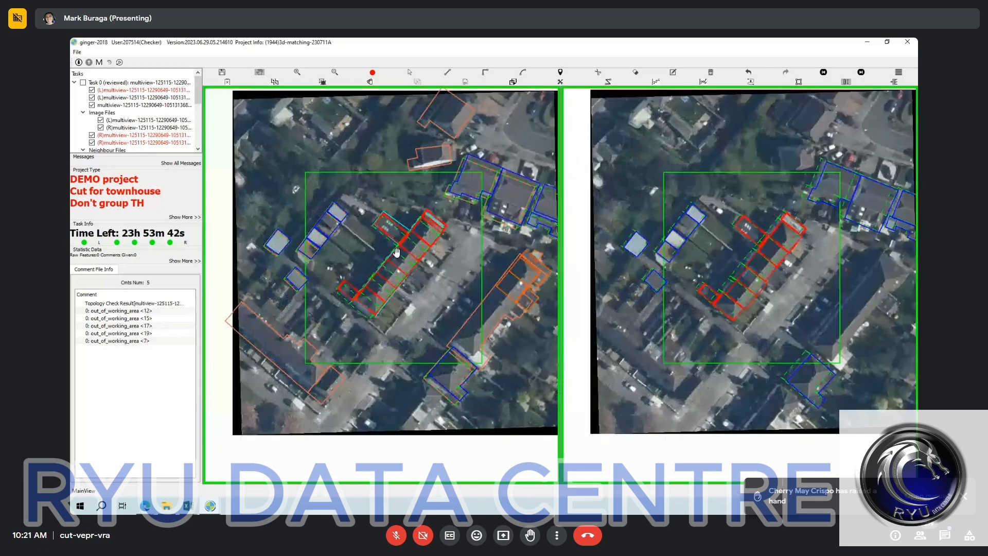
{"action": "key", "text": "Escape"}
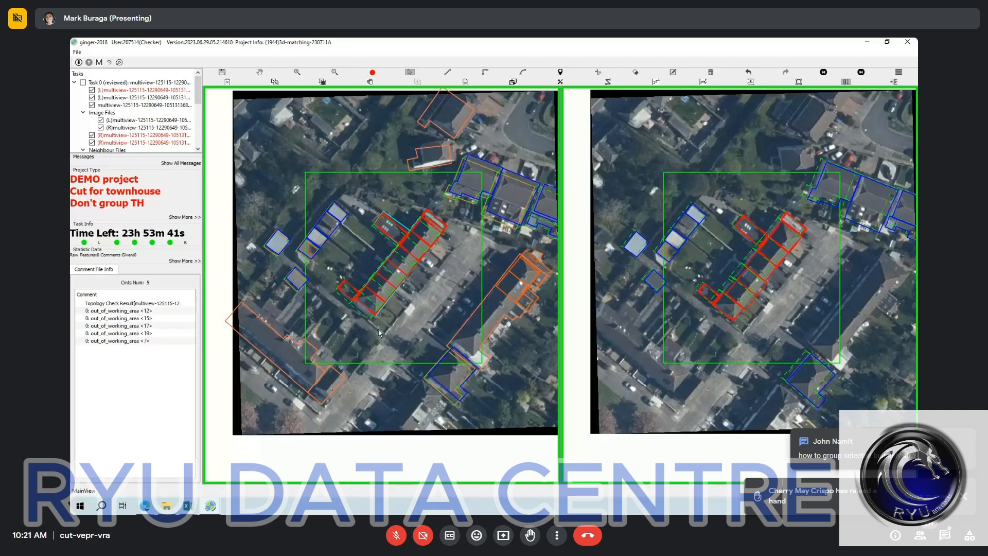